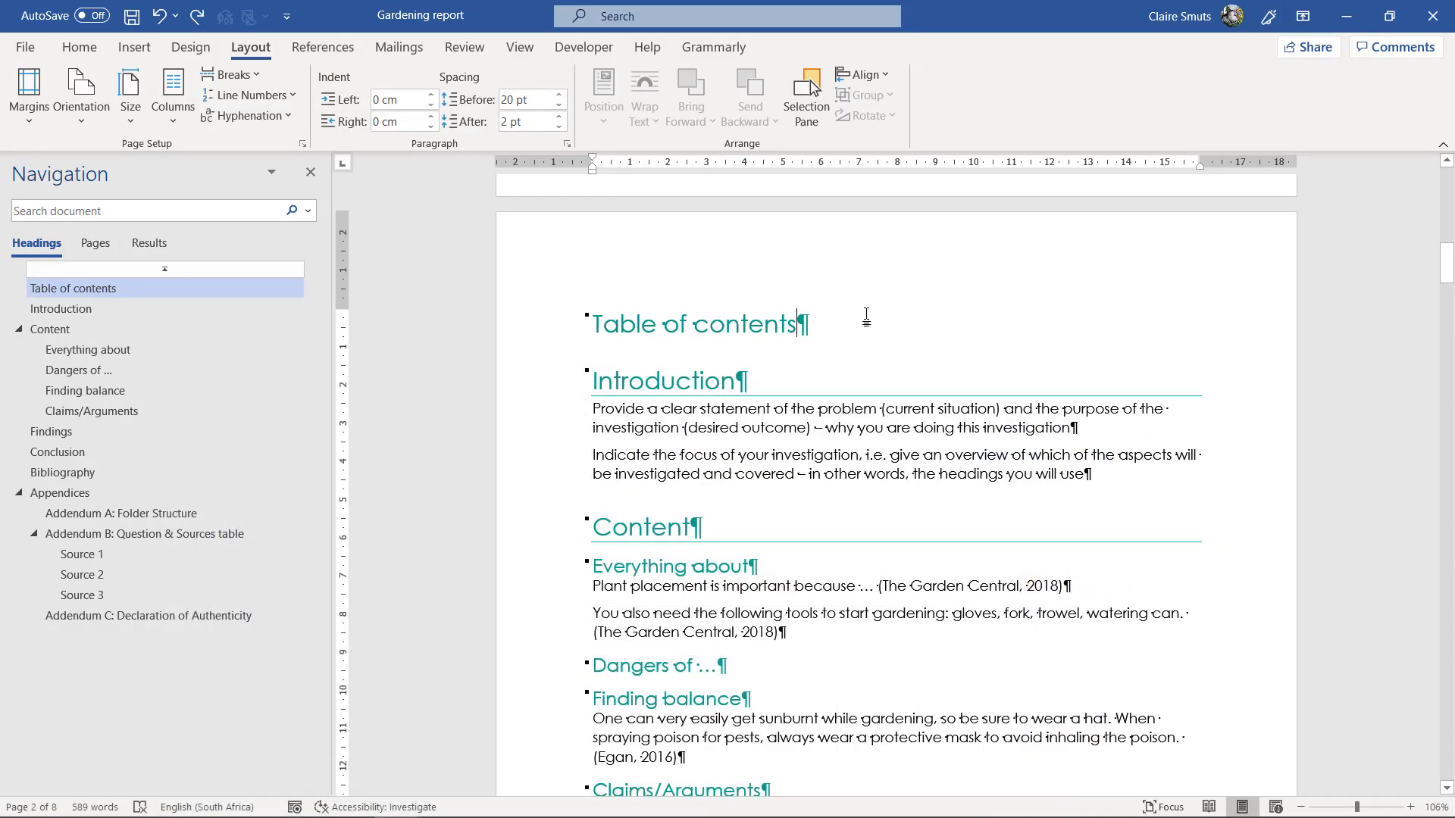
Add a new line reading "Table of Figures" directly below the "Table of contents" heading
left_click(831, 321)
key("Return")
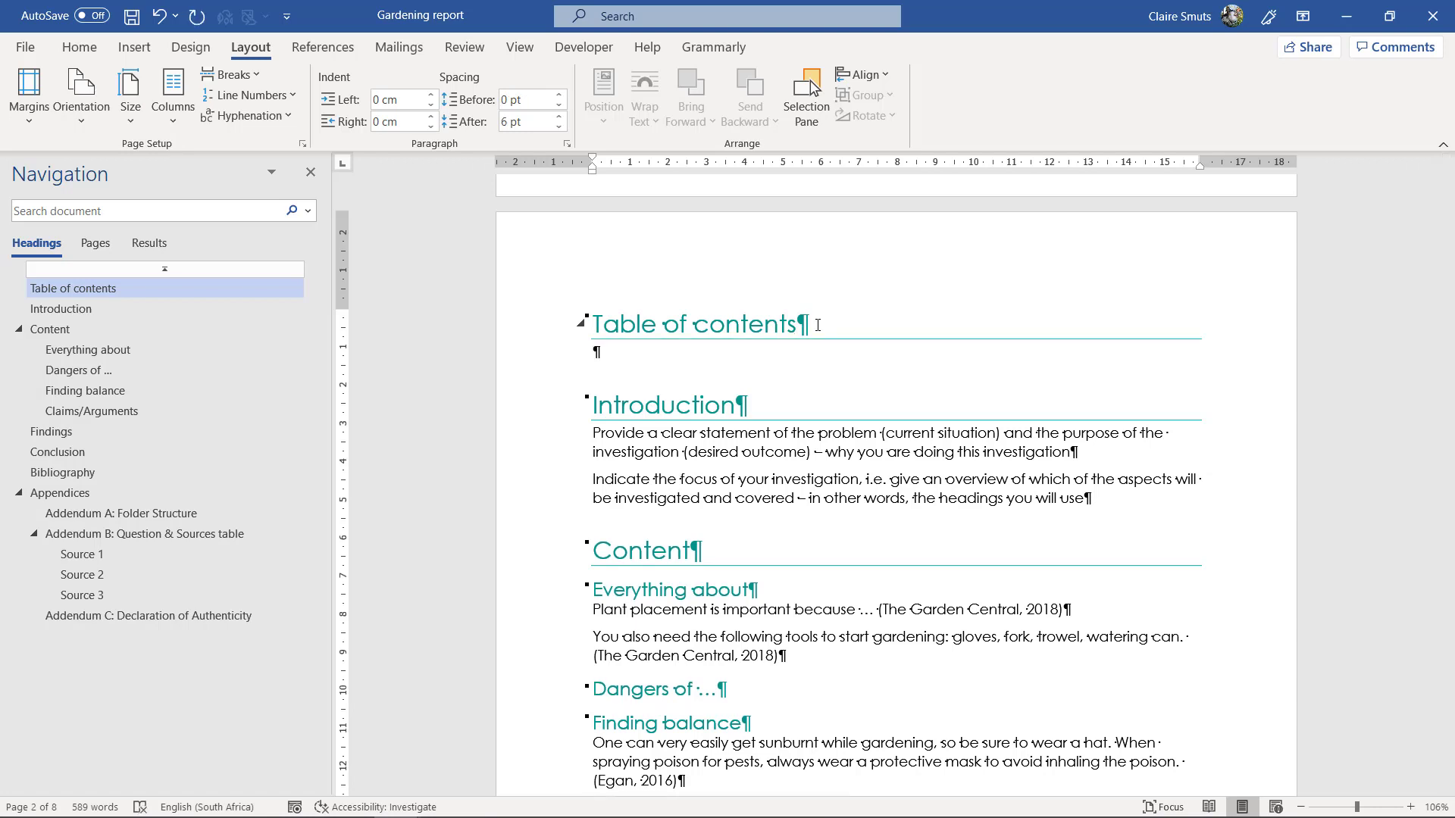
type("To")
type("ble of ")
type("Figure")
type("s")
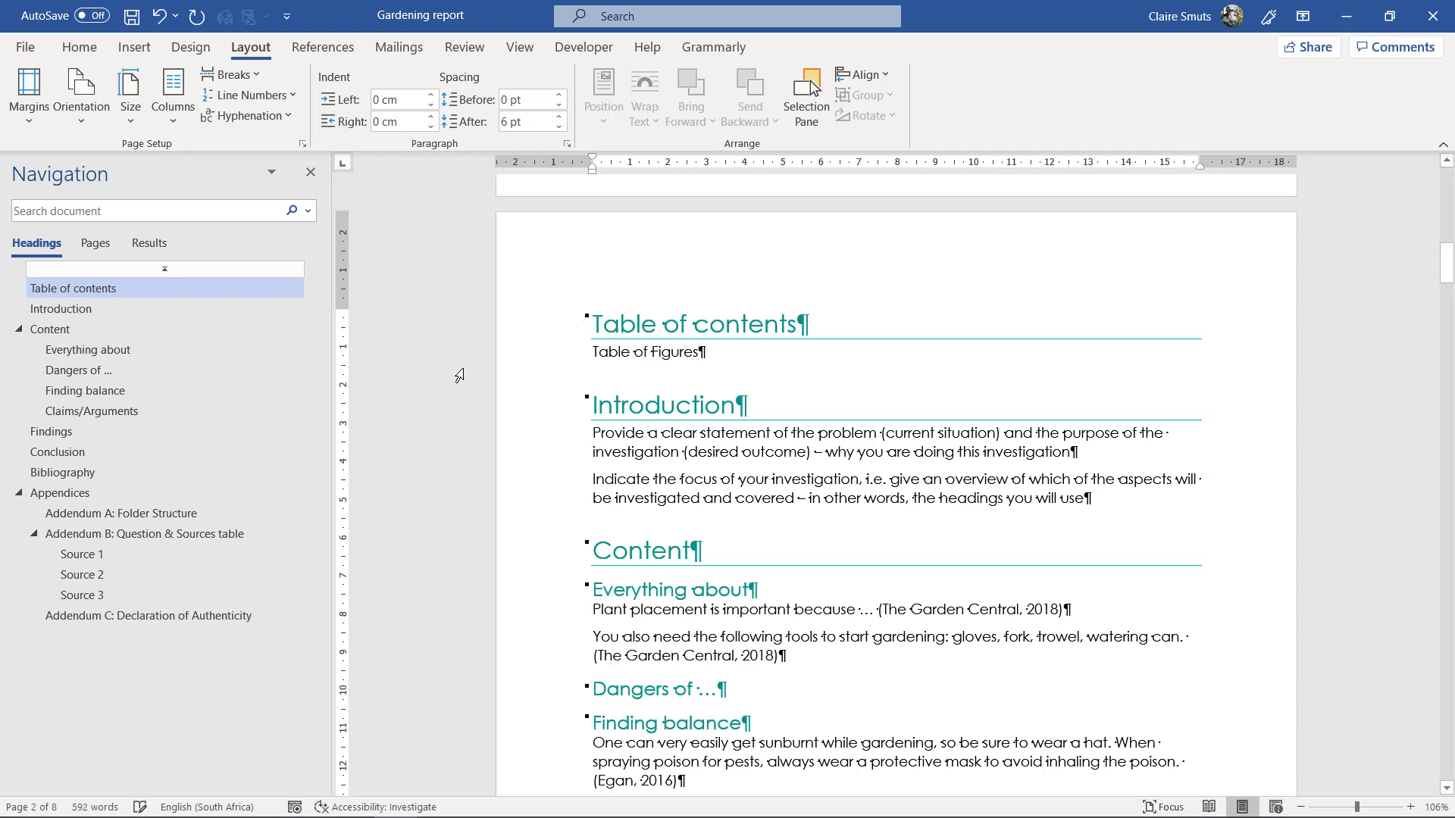
Apply the Heading 1 style to the "Table of Figures" line
left_click(513, 364)
left_click(79, 53)
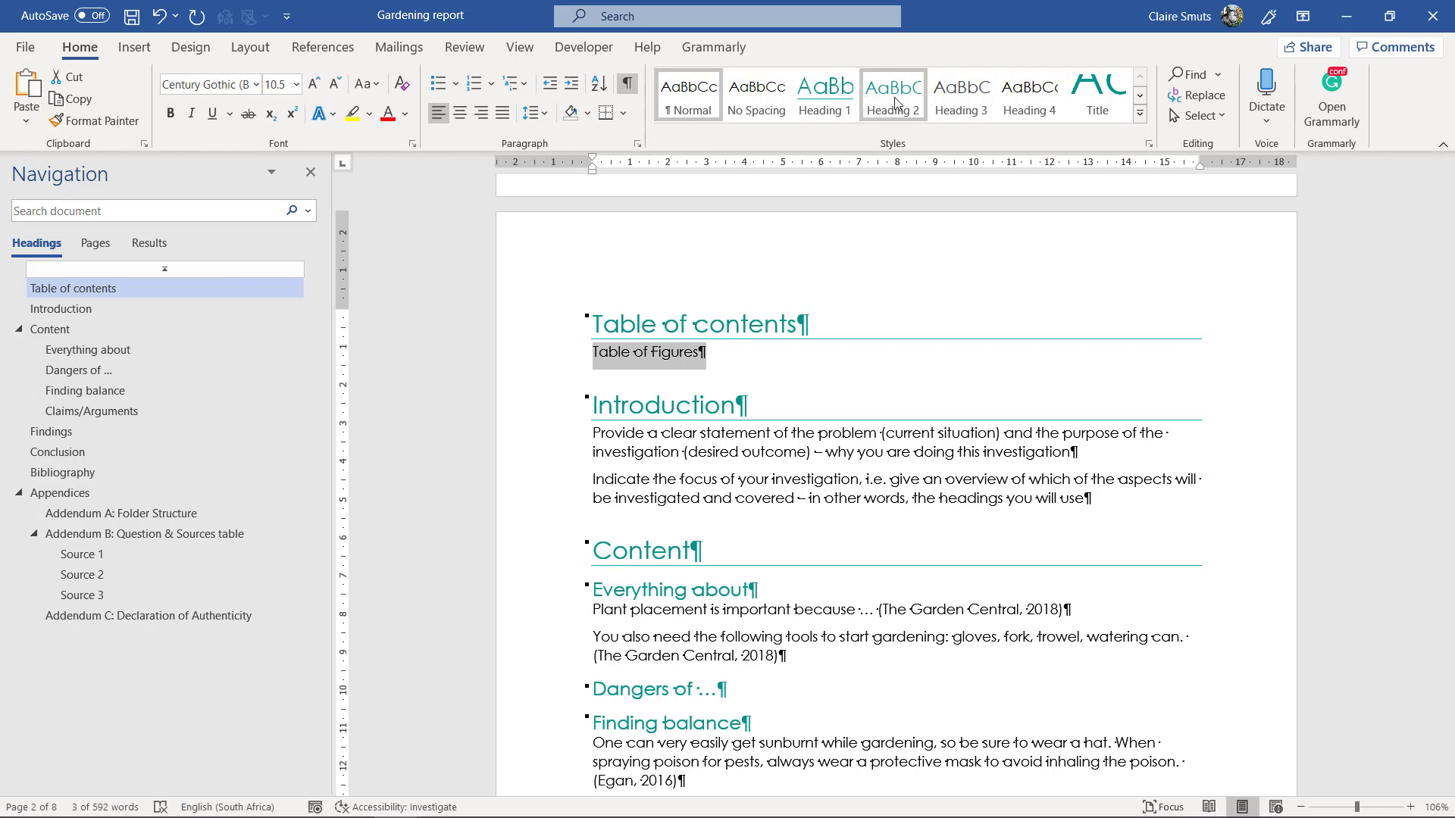
left_click(838, 104)
left_click(855, 451)
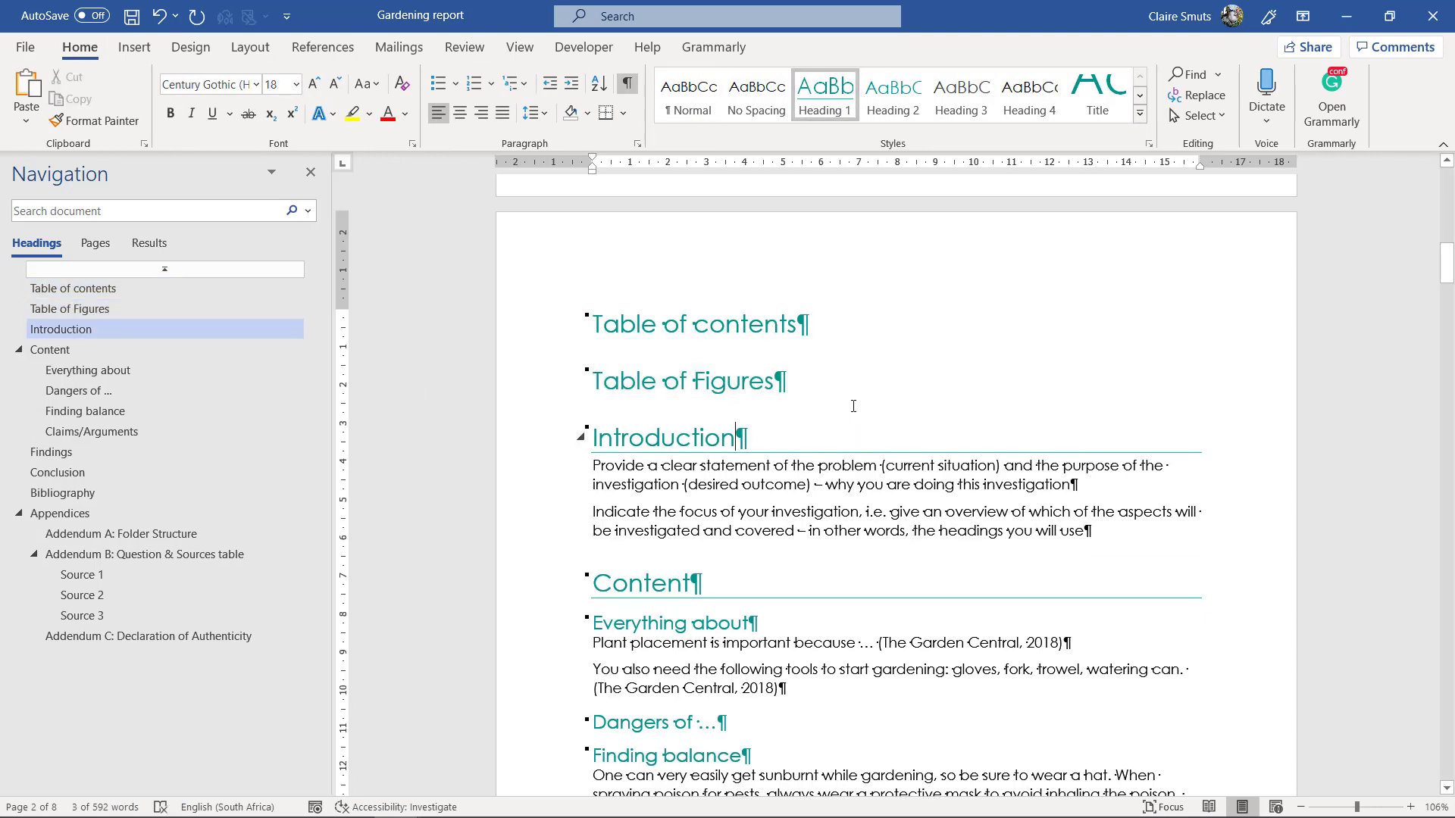
left_click(853, 381)
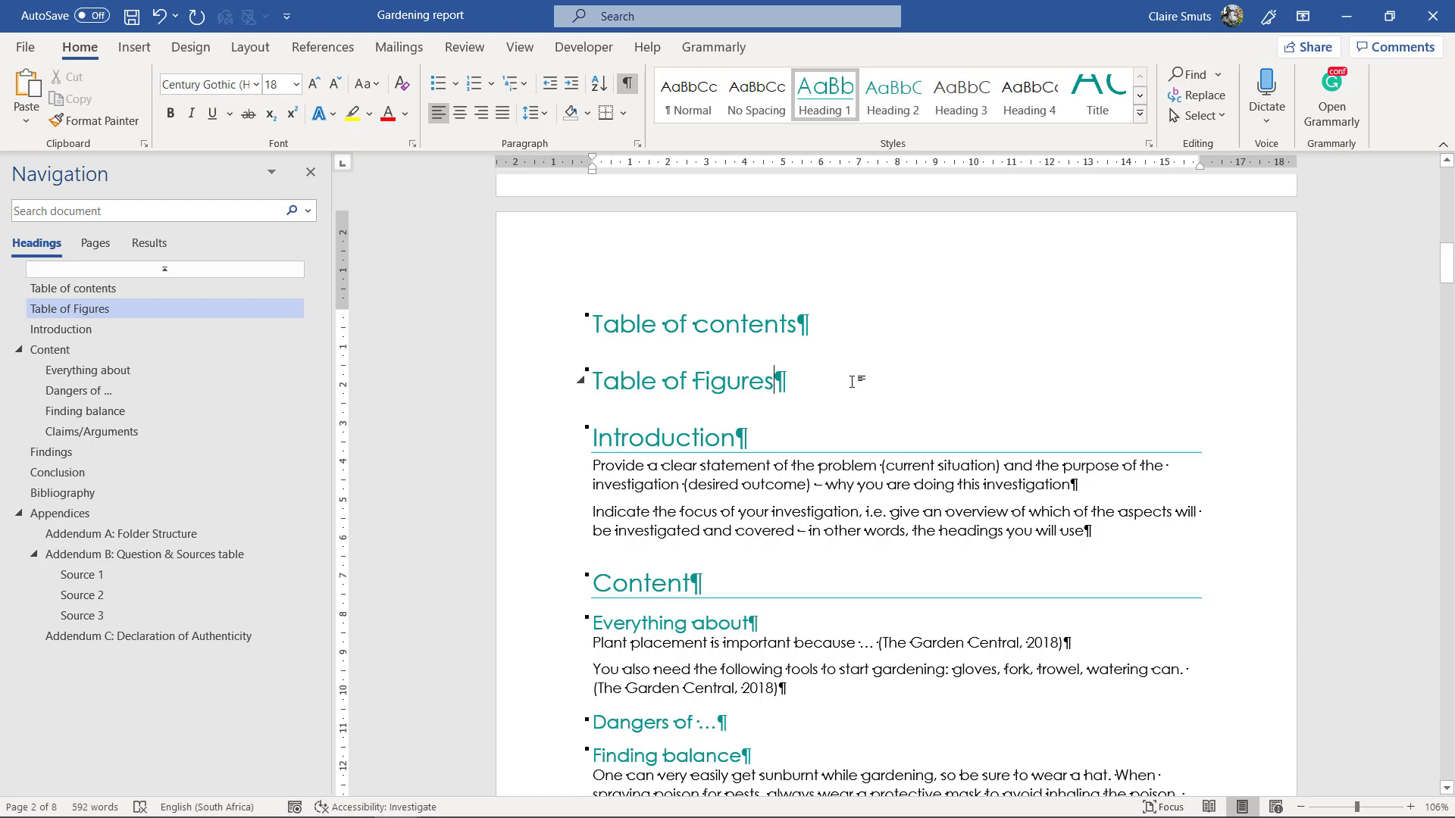
Switch to the guidelines PDF in Acrobat Reader, select the "of each annexure restart at 1" page-numbering requirement, and return to the Word report
scroll(852, 382, "up", 4)
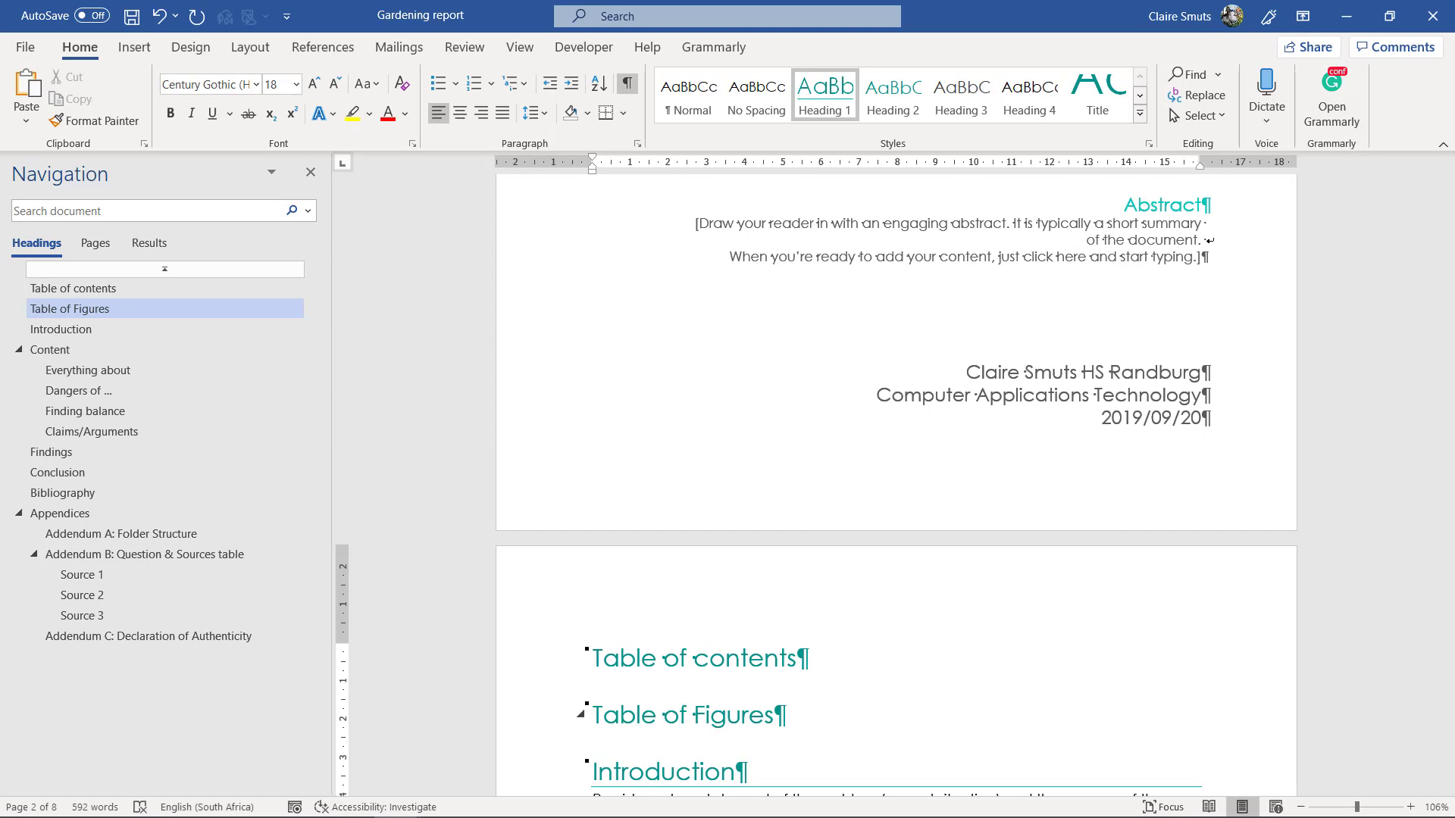
key("alt+Tab")
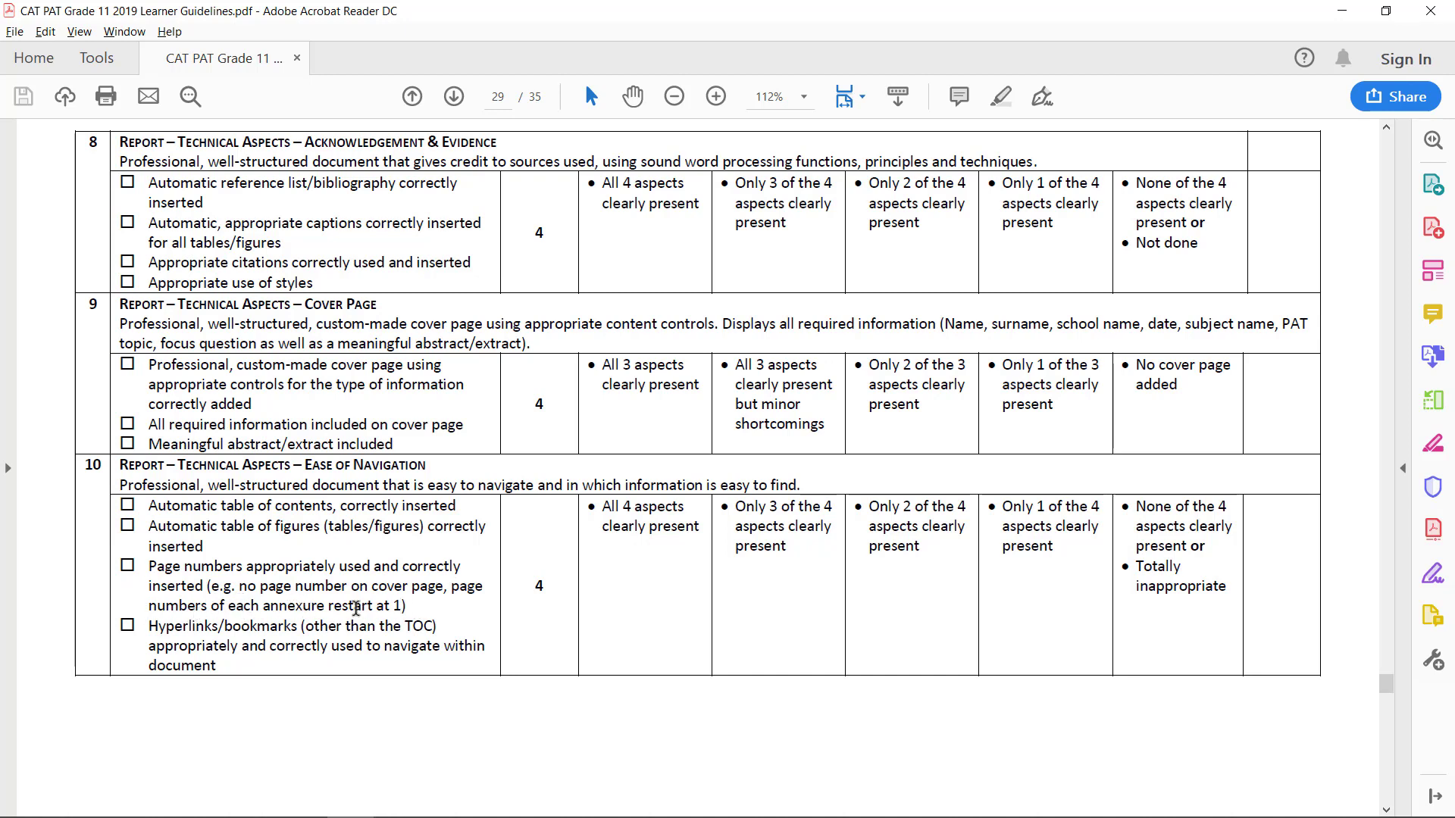
left_click_drag(212, 606, 407, 607)
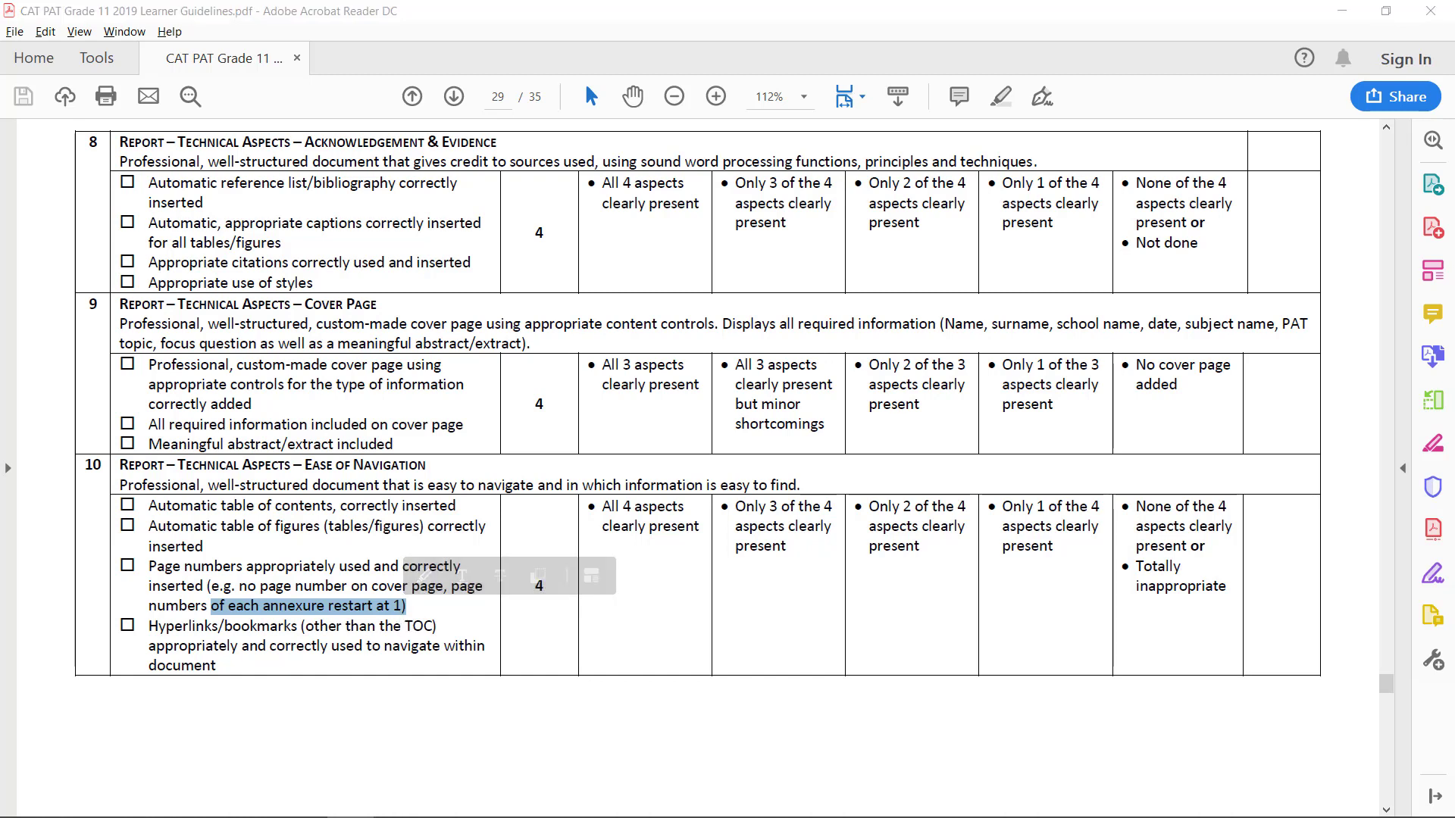
key("alt+Tab")
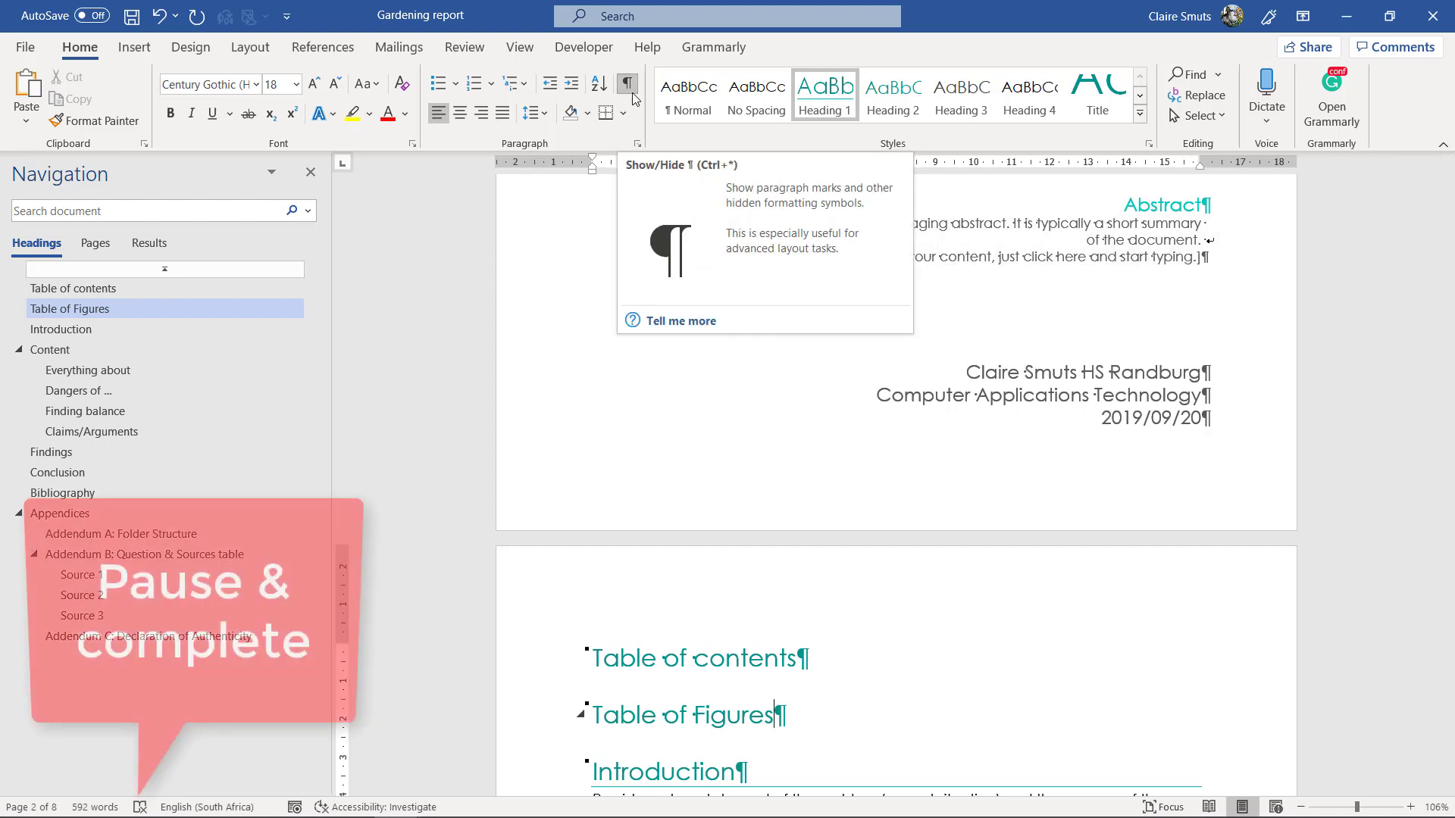
Delete the empty paragraph behind the cover page's banner graphic, moving the banner down to reach it and back to the page's top edge
scroll(734, 518, "down", 5)
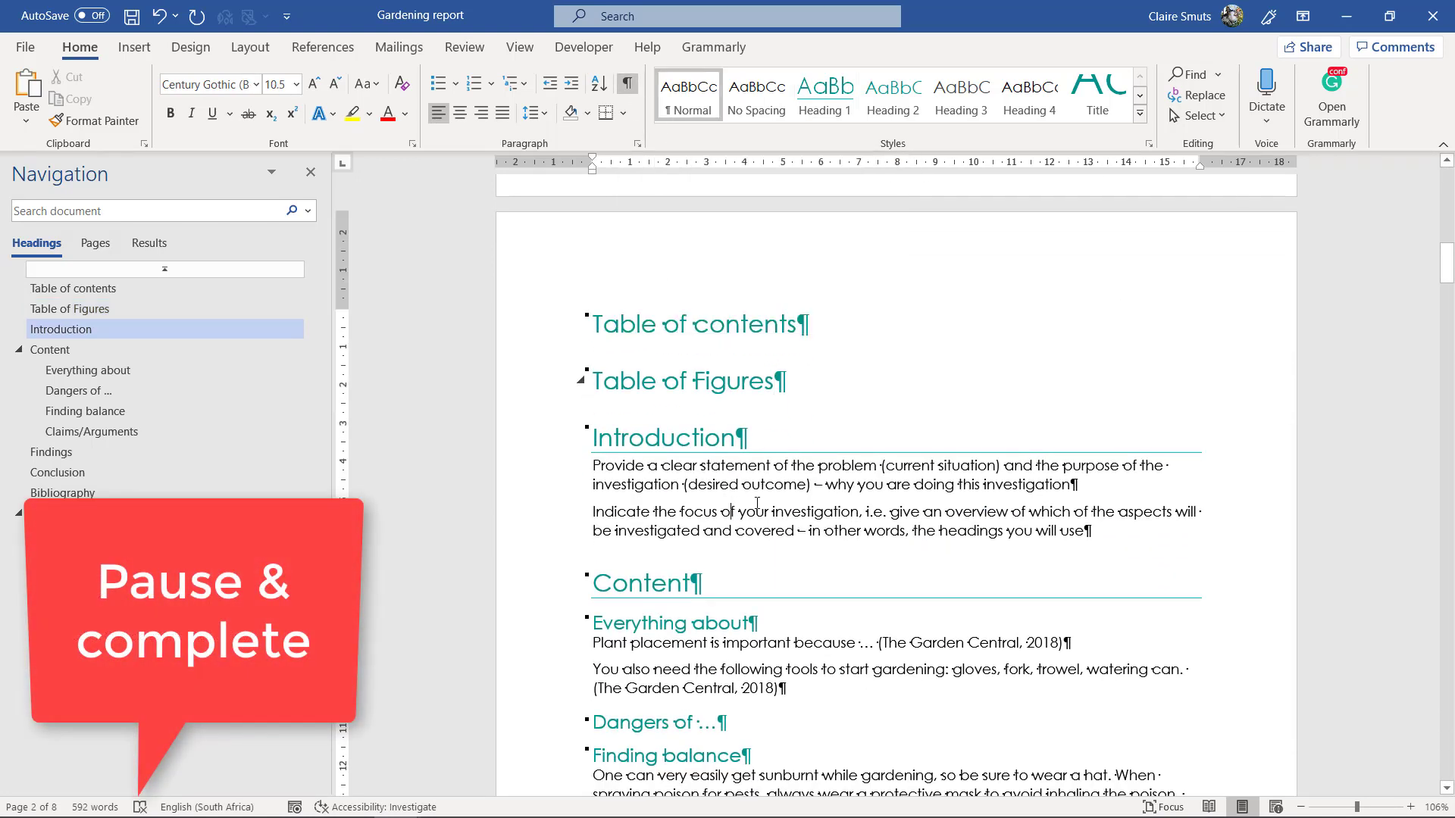
scroll(810, 518, "up", 15)
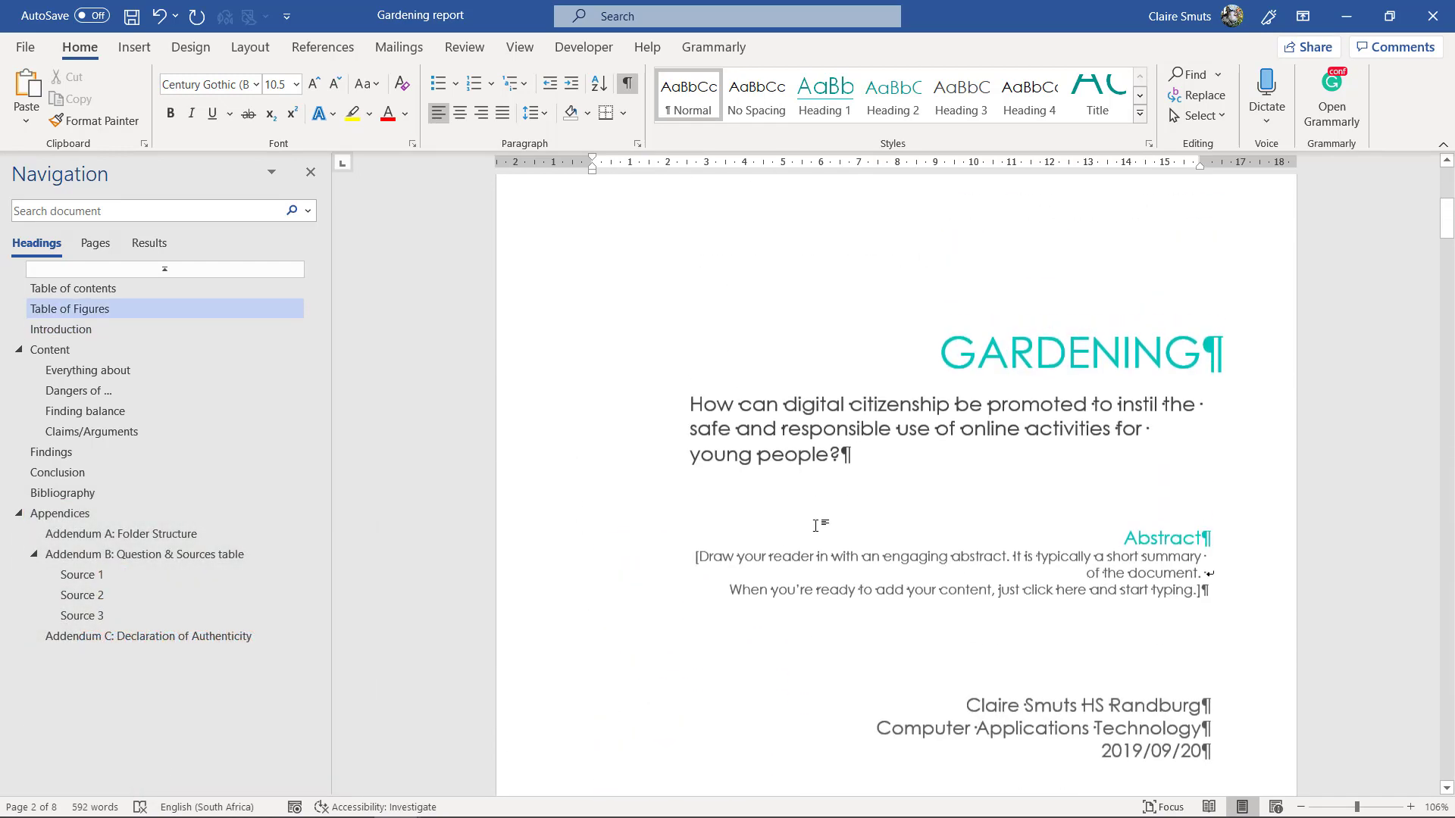
scroll(812, 533, "up", 1)
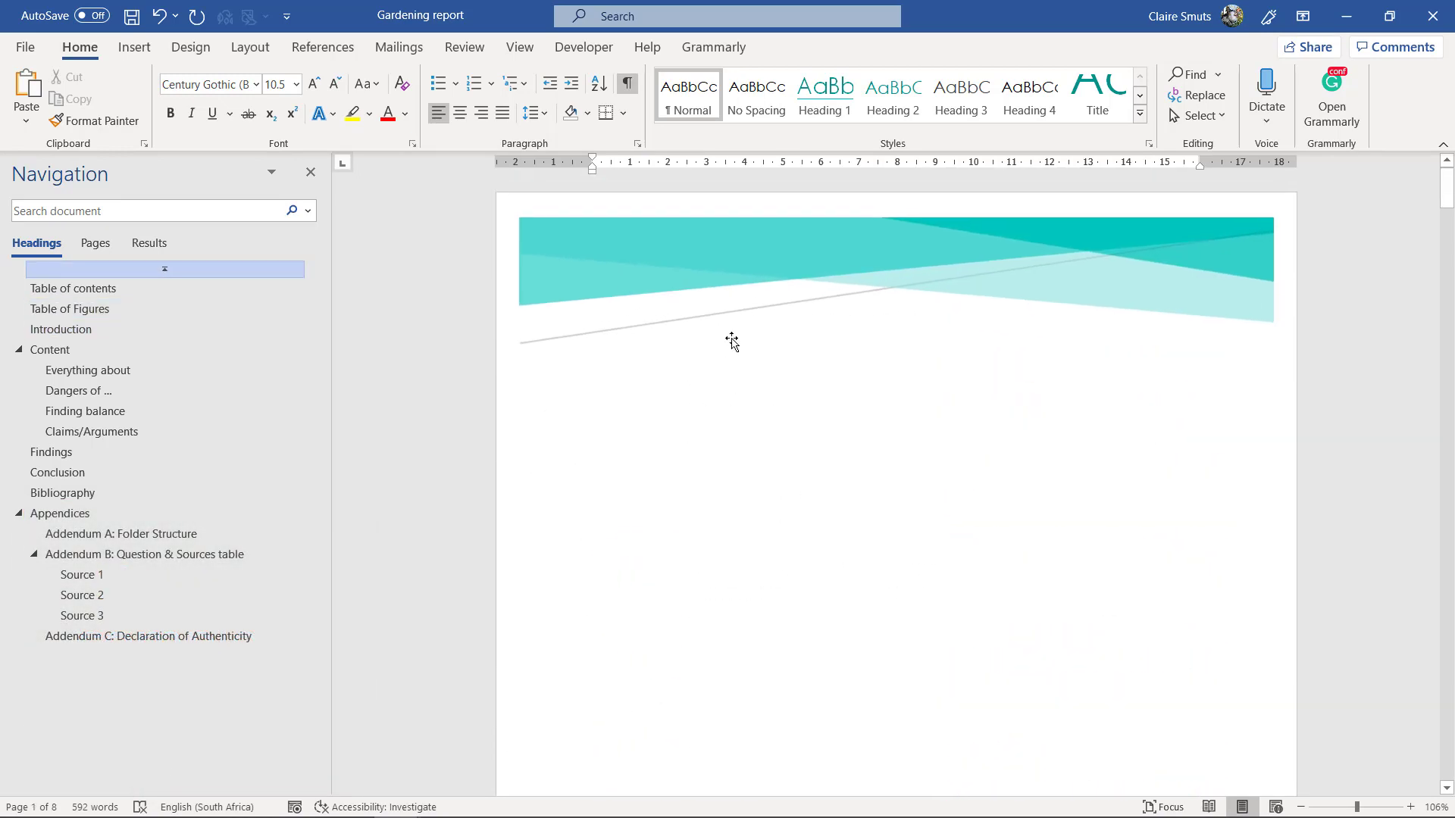
left_click_drag(713, 246, 762, 422)
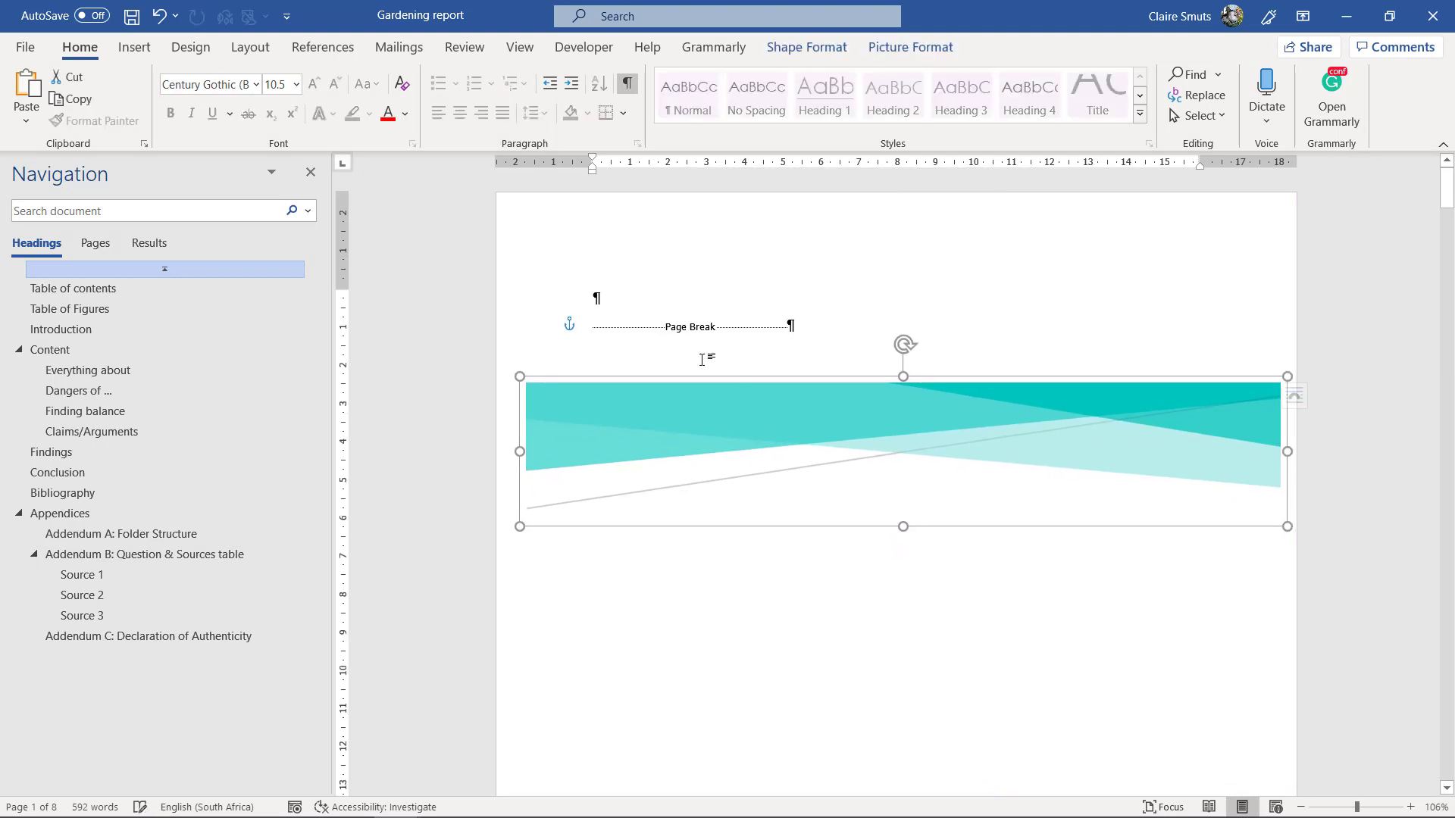
left_click(653, 298)
key("Delete")
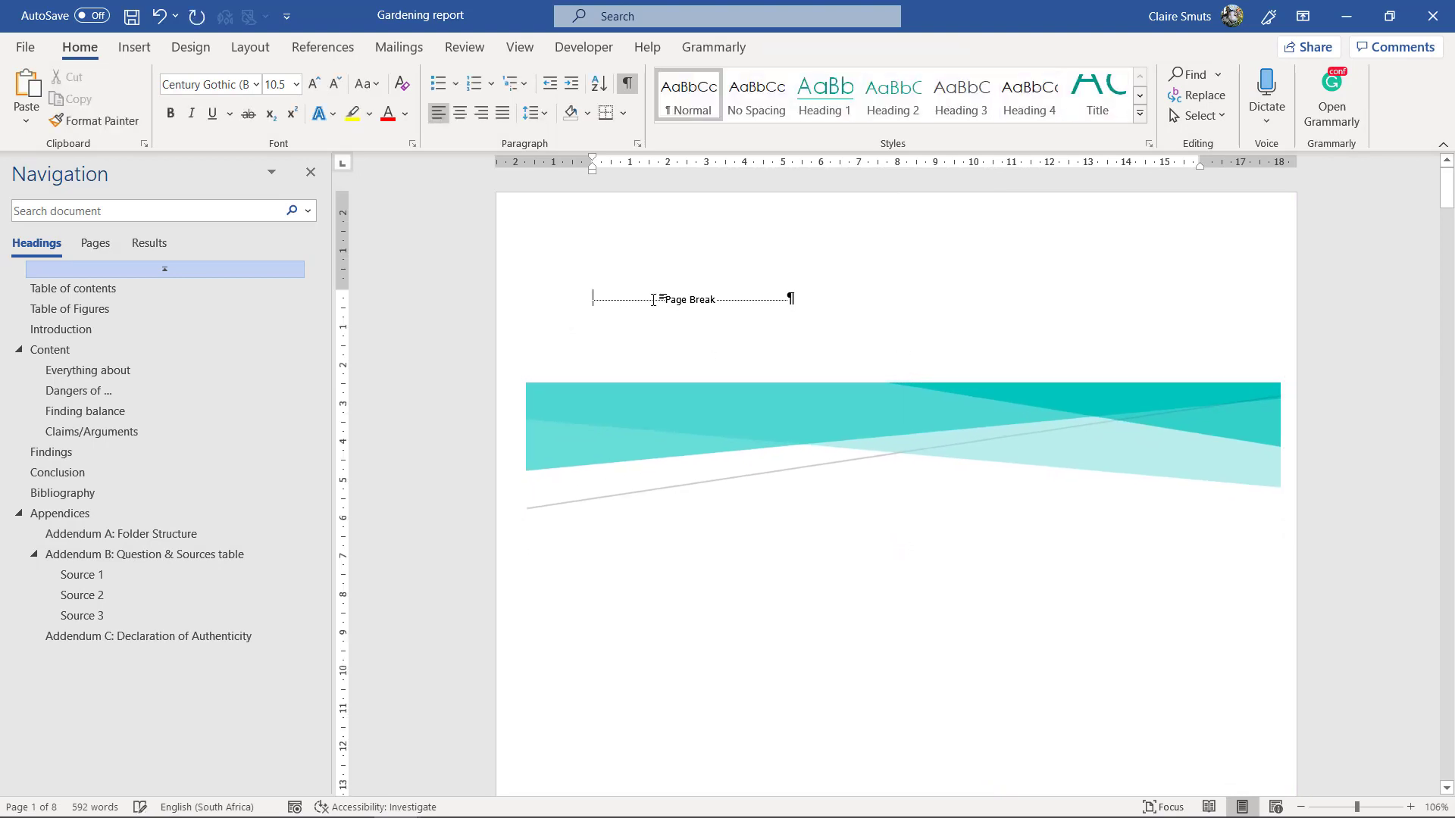
left_click_drag(669, 439, 655, 287)
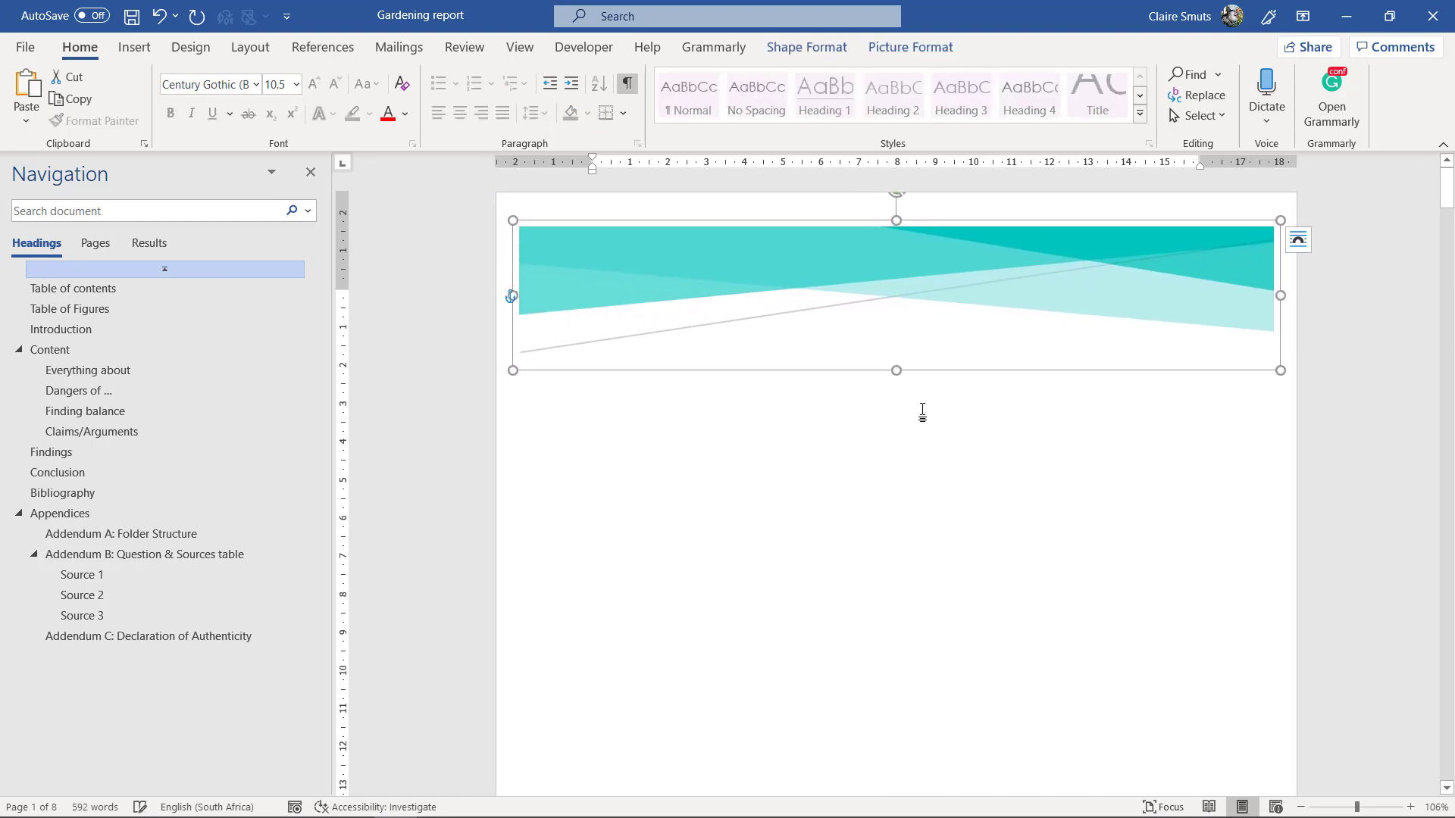
left_click(919, 415)
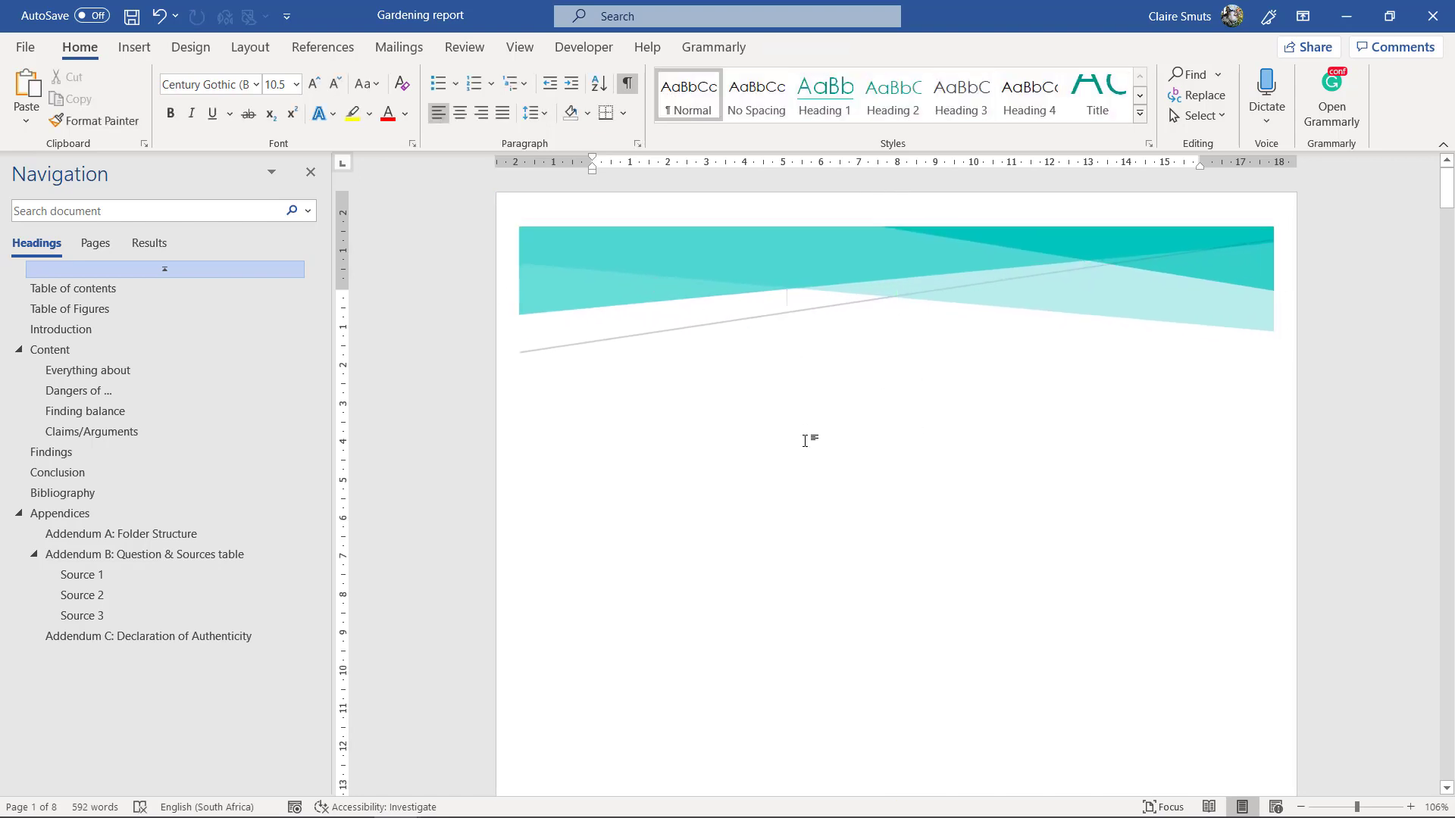
Insert a page break after the "Table of Figures" heading and delete the extra empty heading paragraph before "Introduction"
scroll(807, 438, "down", 5)
scroll(995, 515, "down", 7)
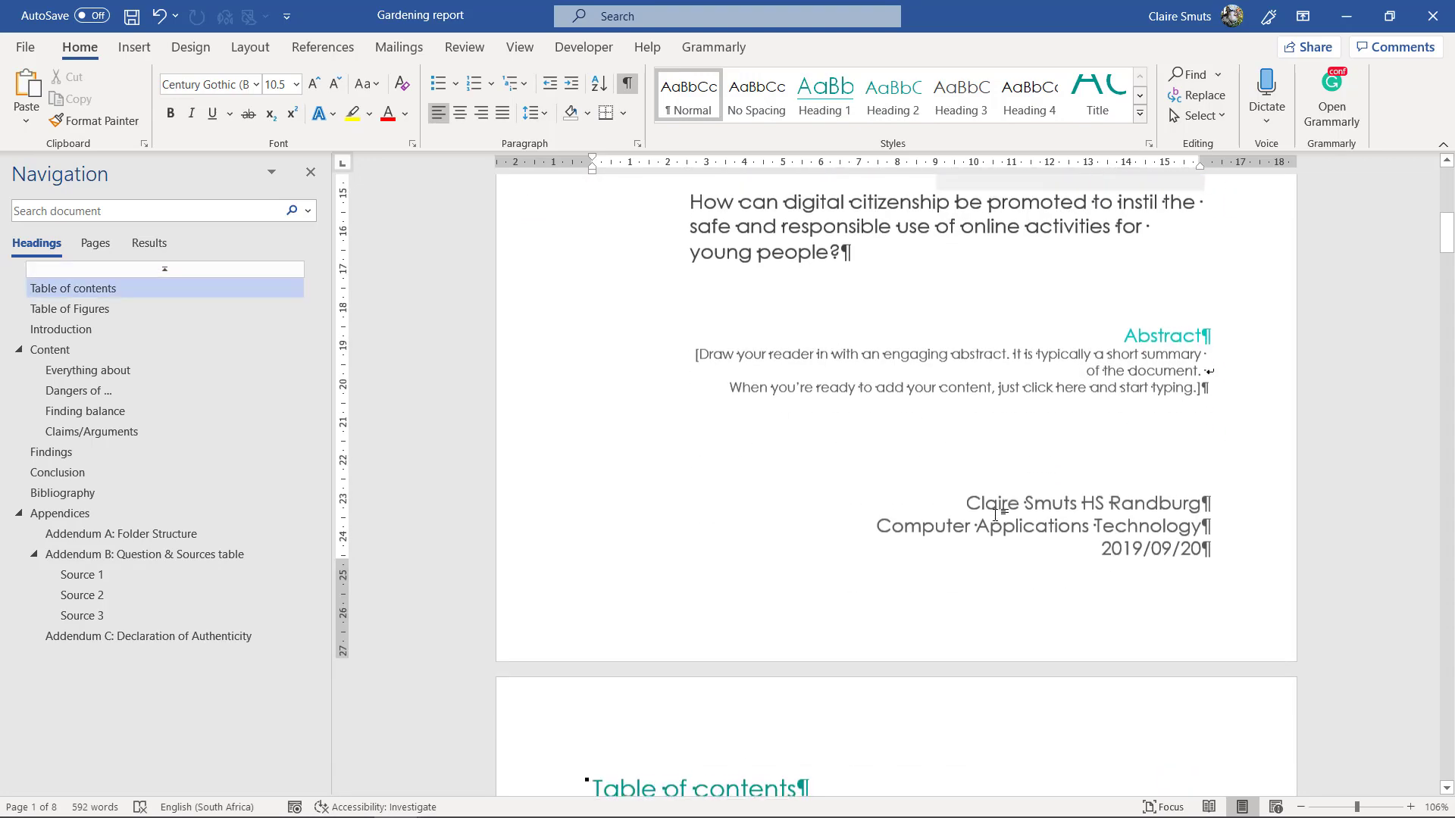
scroll(999, 516, "down", 2)
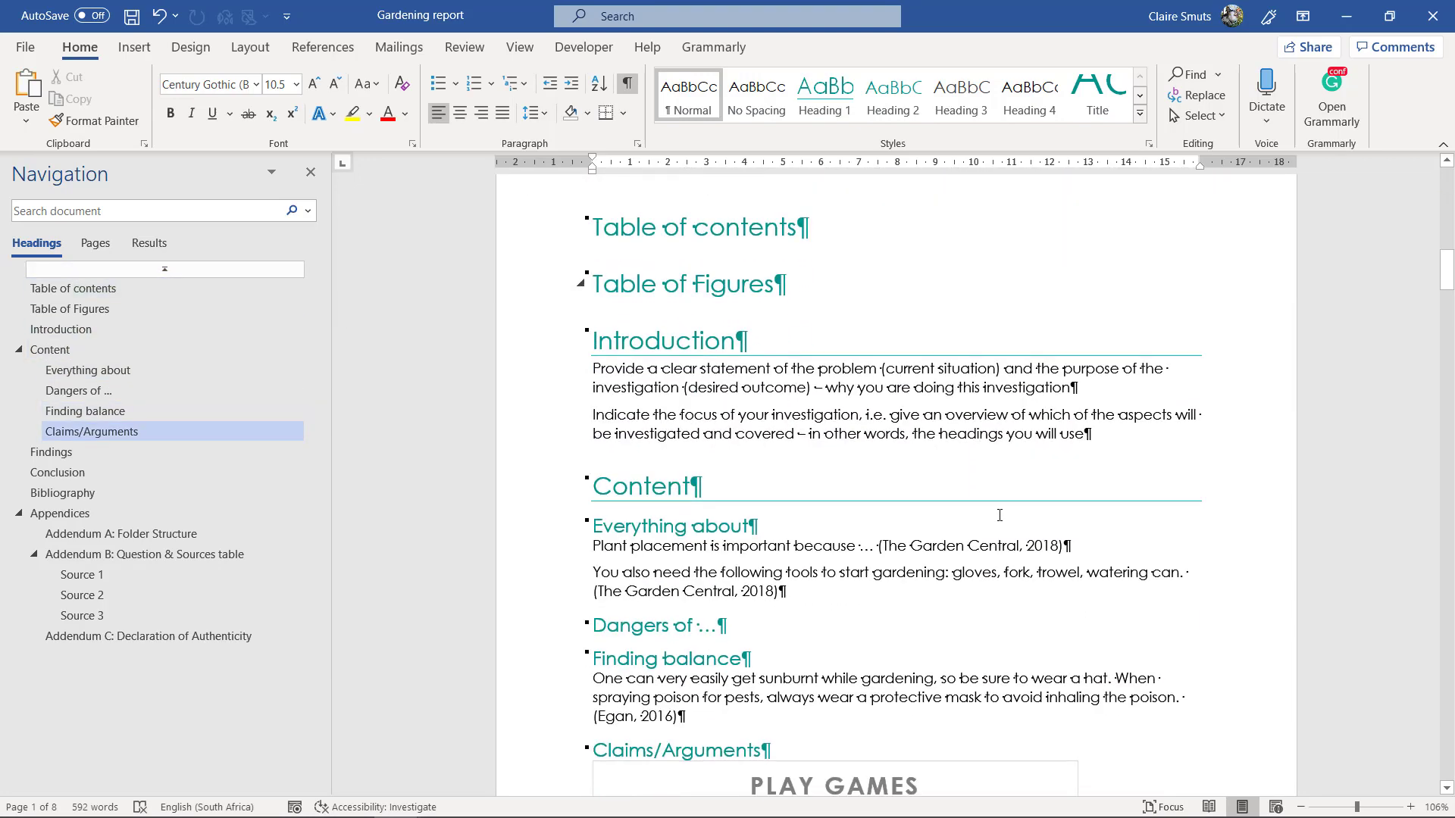
scroll(1005, 510, "down", 2)
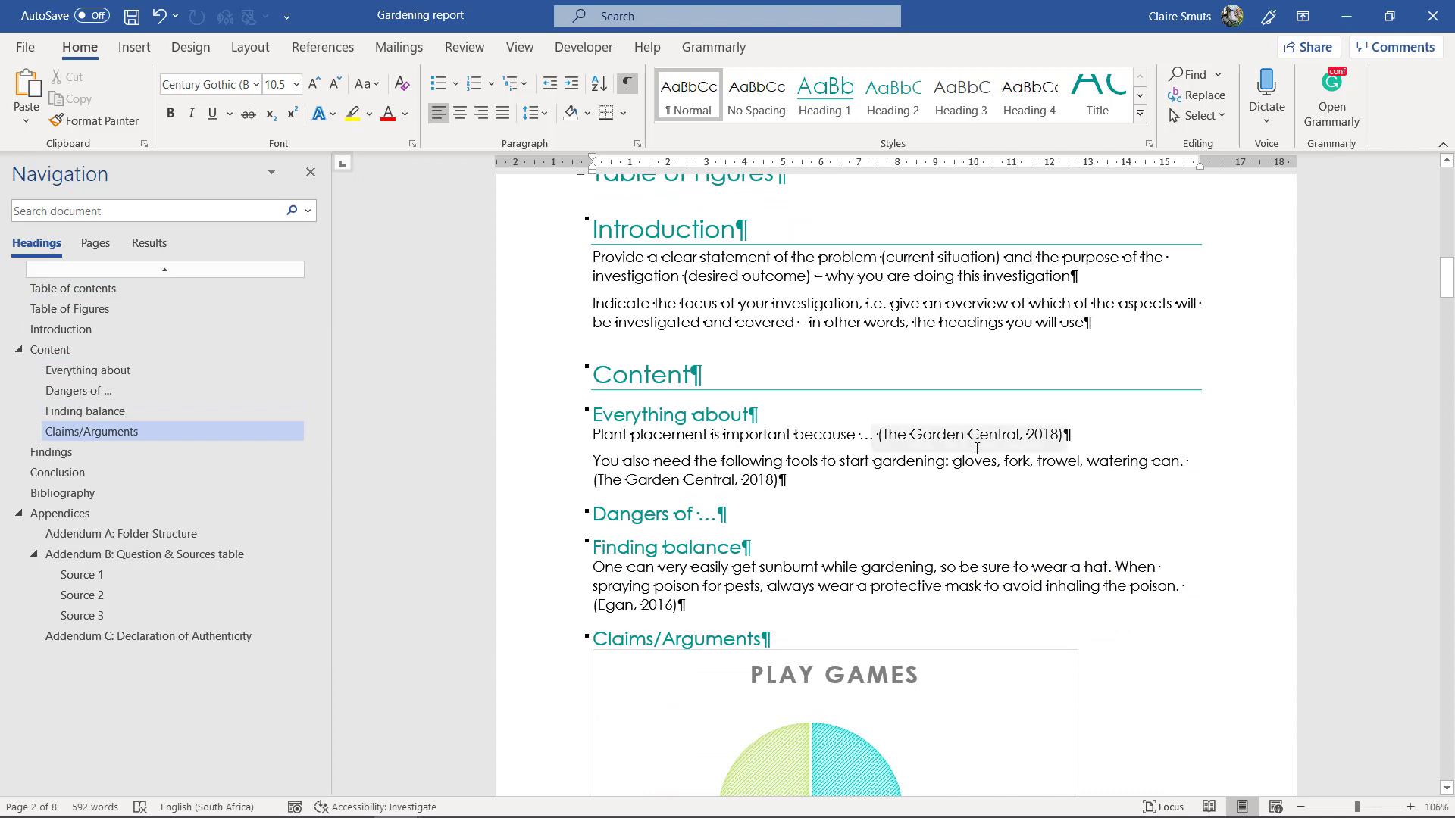
scroll(976, 449, "up", 3)
scroll(977, 449, "up", 1)
left_click(867, 409)
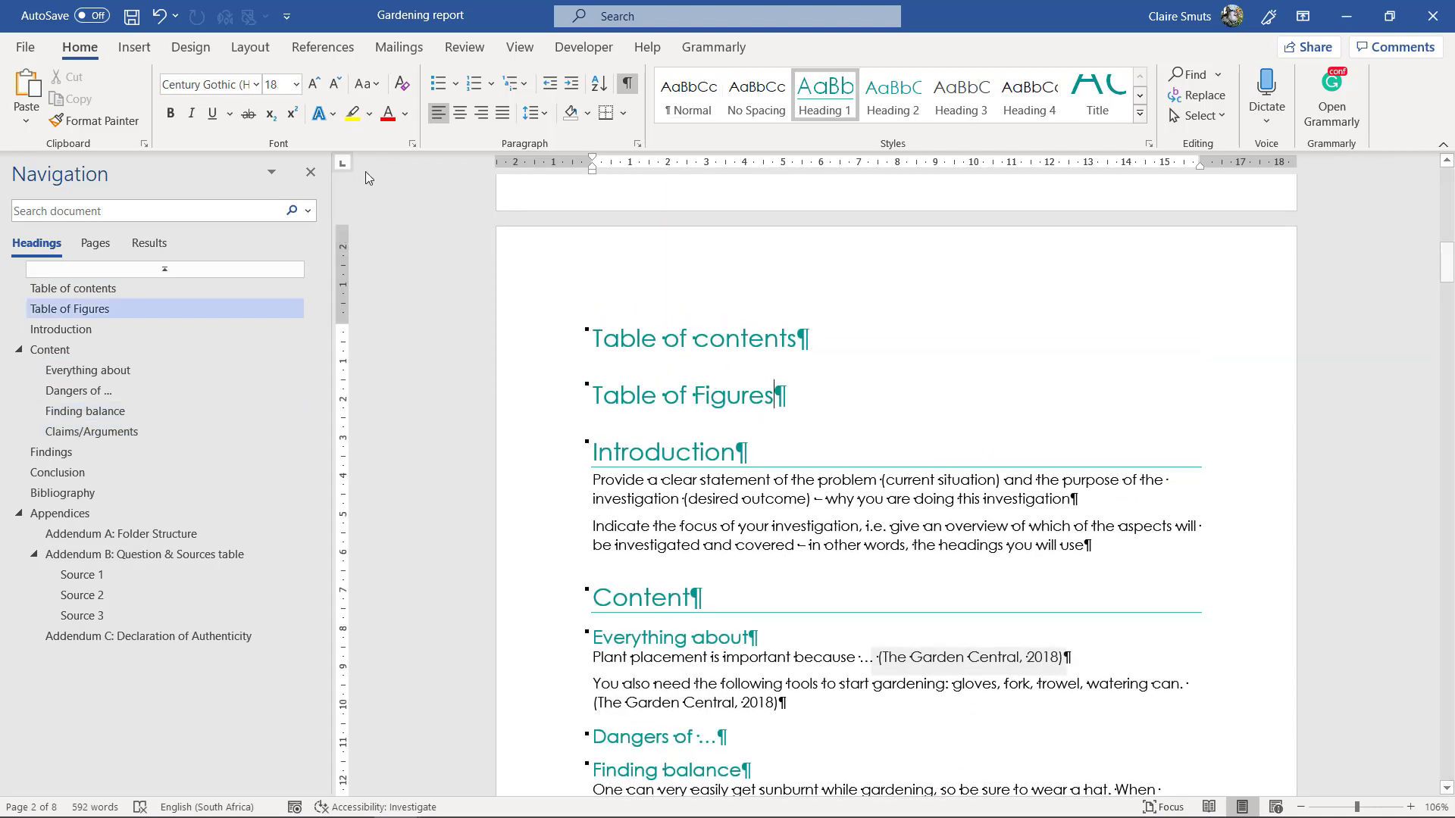
left_click(137, 51)
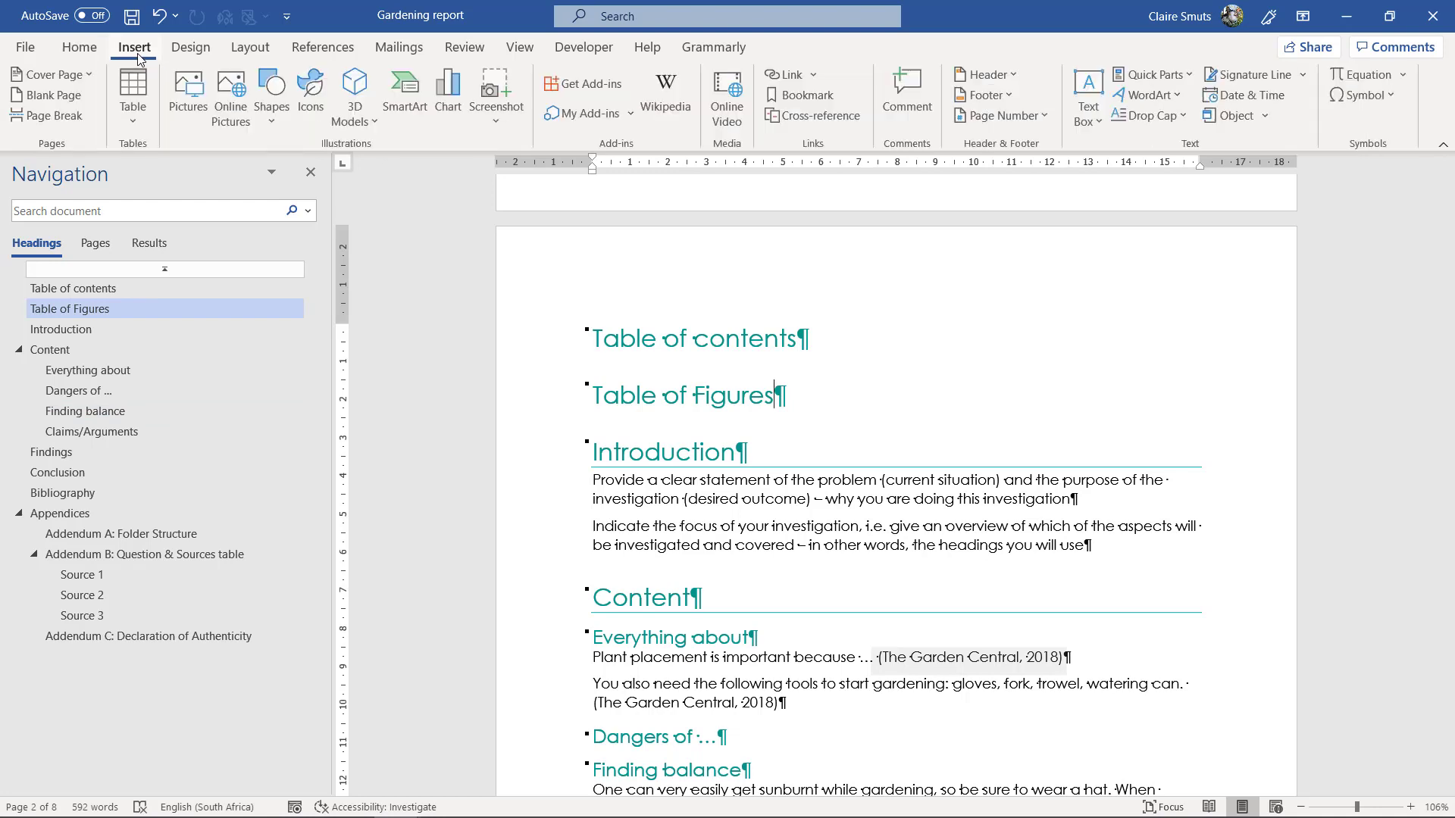
left_click(254, 48)
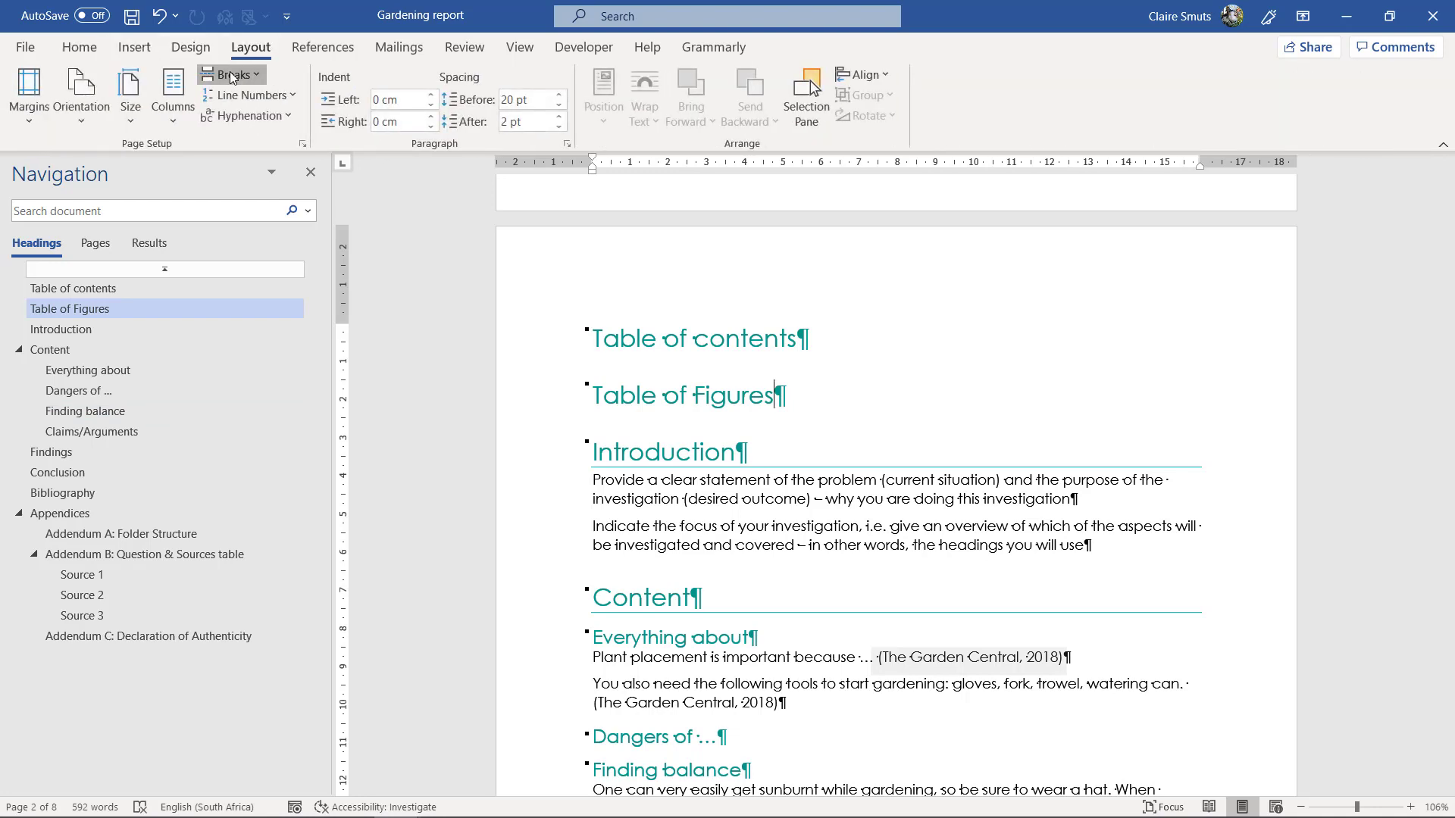
left_click(230, 75)
left_click(252, 138)
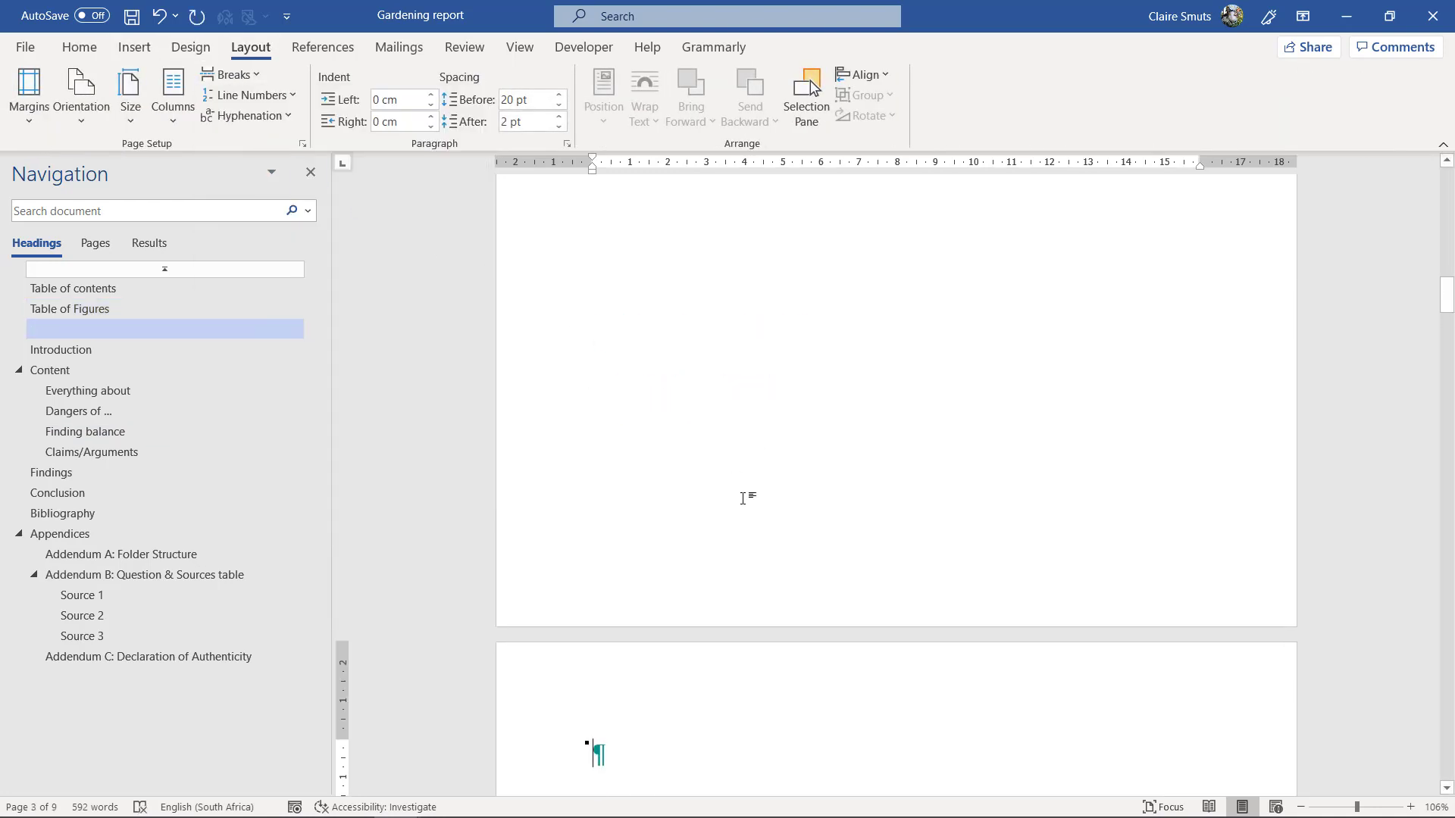
key("Delete")
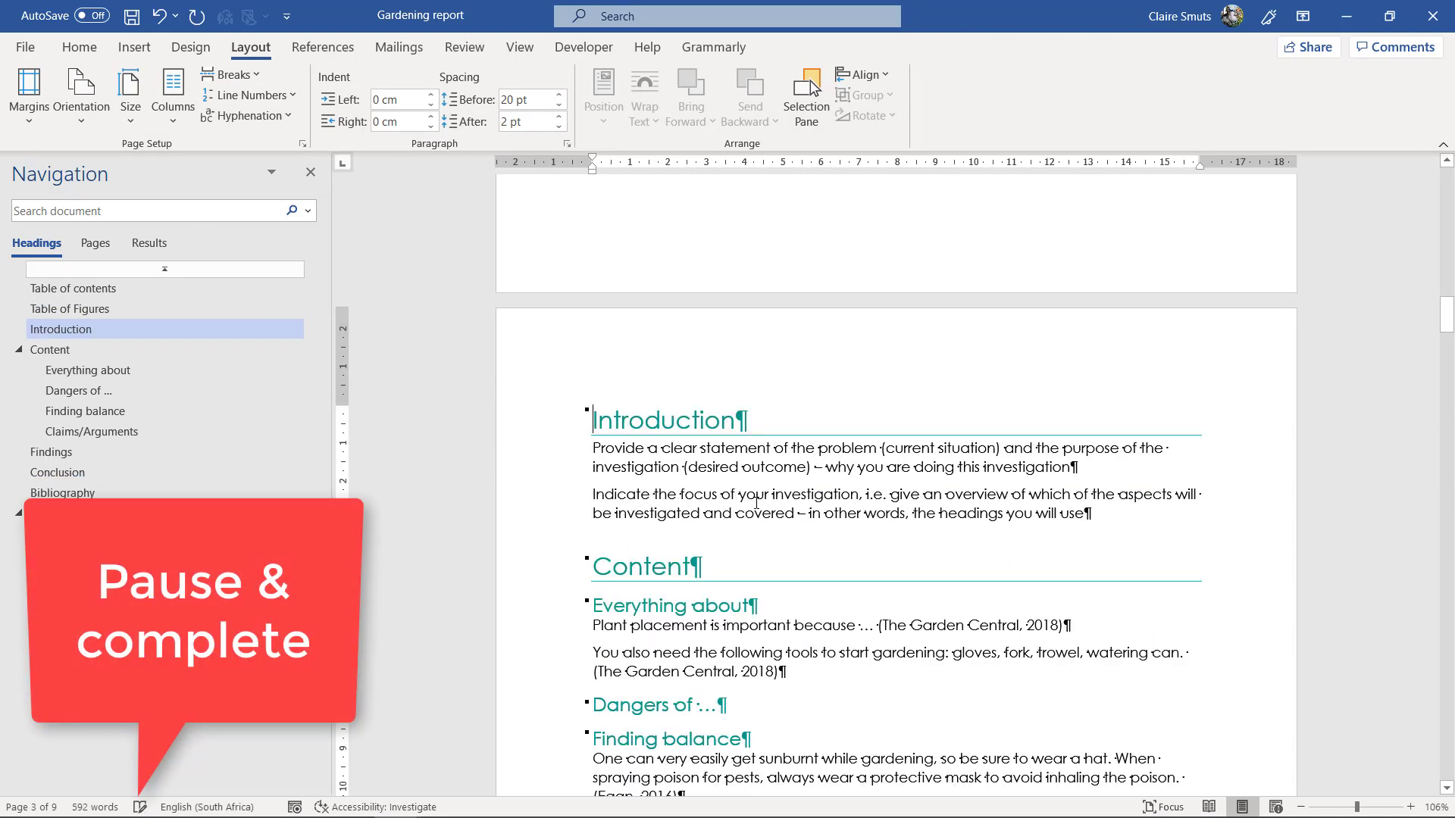
Examine the section break after the bibliography's "Back to top" link and the Next Page section break option, without inserting another break
scroll(770, 495, "down", 3)
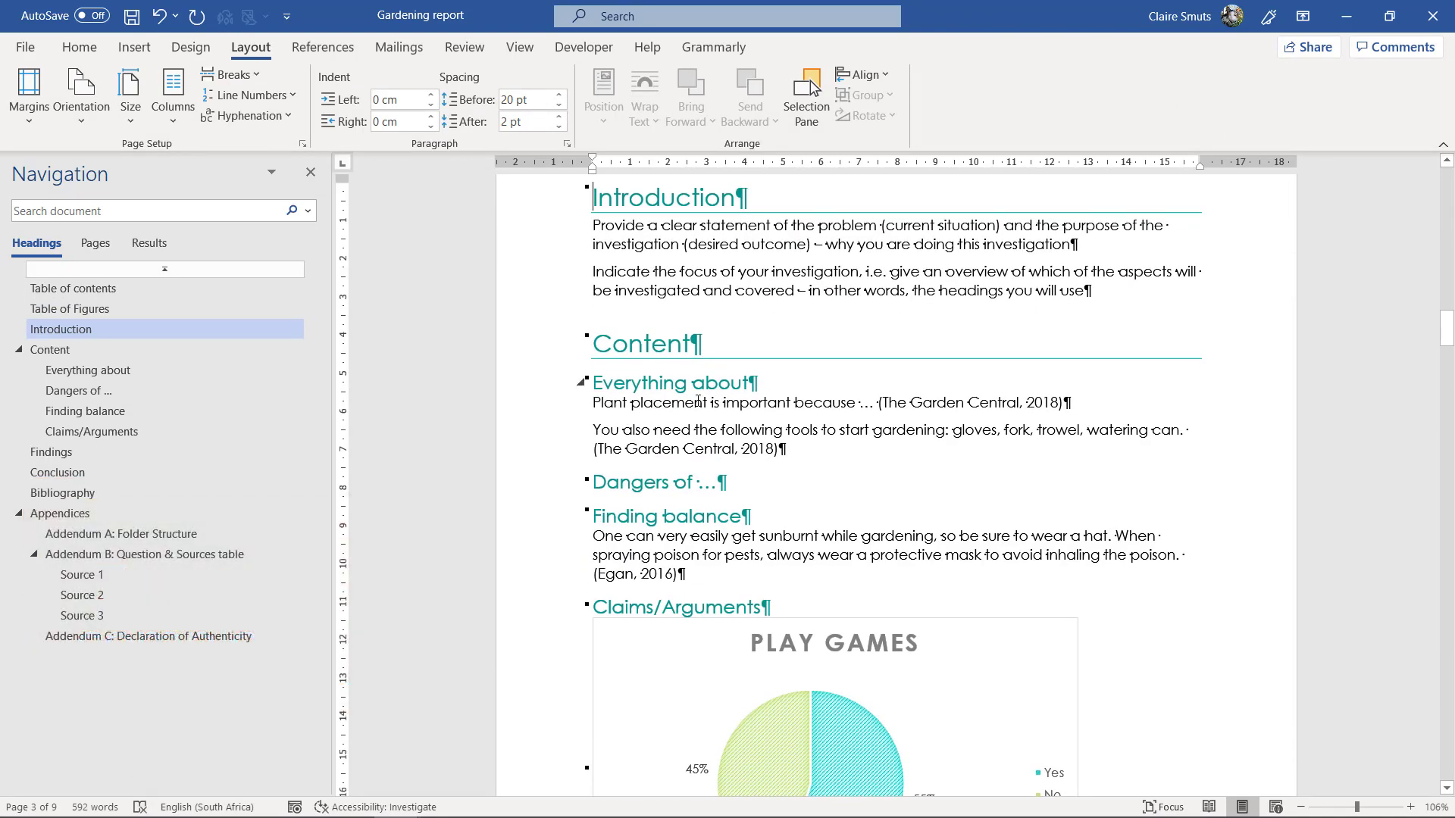
scroll(702, 467, "down", 3)
scroll(702, 468, "down", 18)
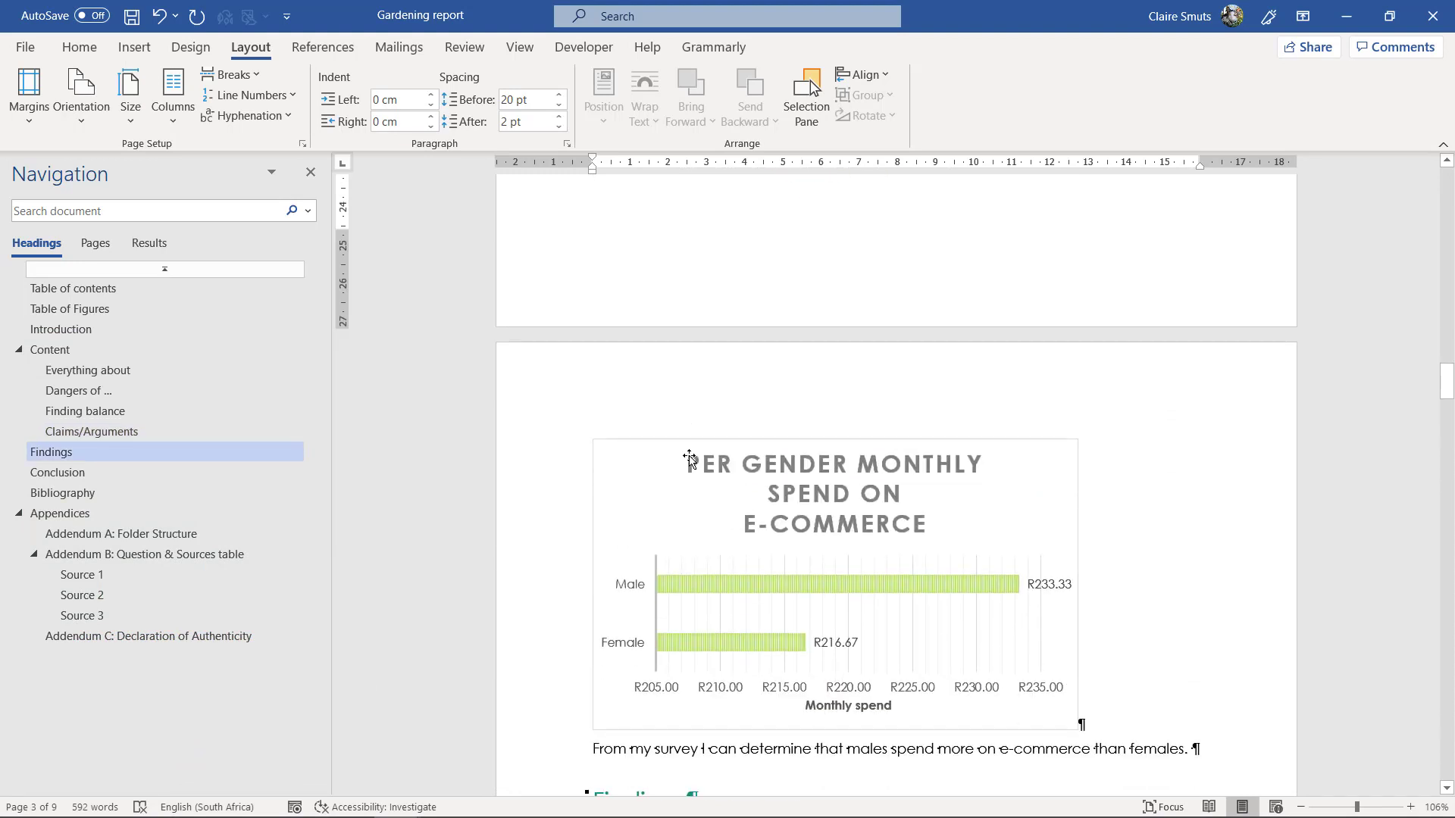
scroll(674, 519, "down", 2)
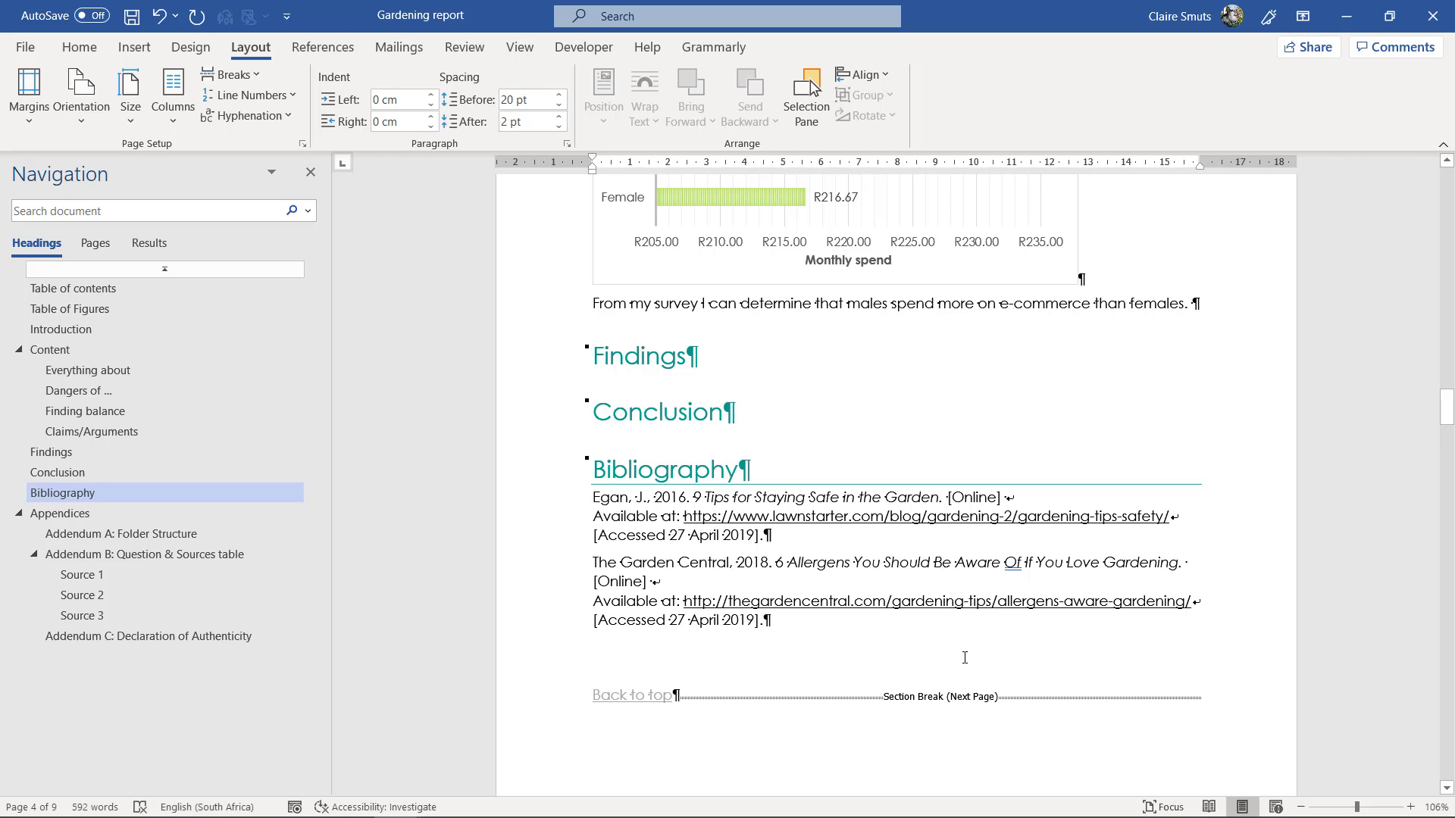
scroll(965, 657, "down", 6)
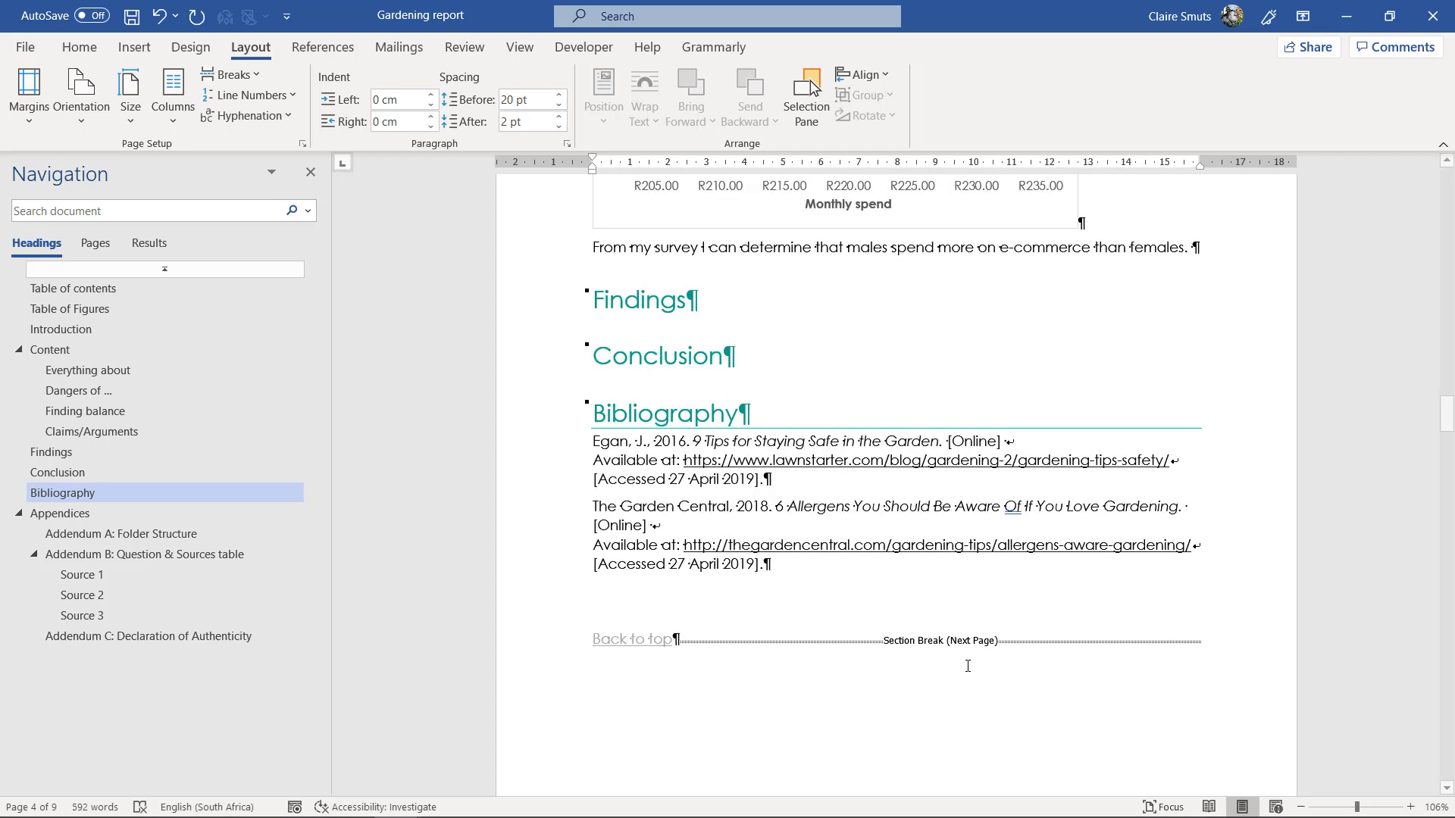
scroll(943, 659, "up", 4)
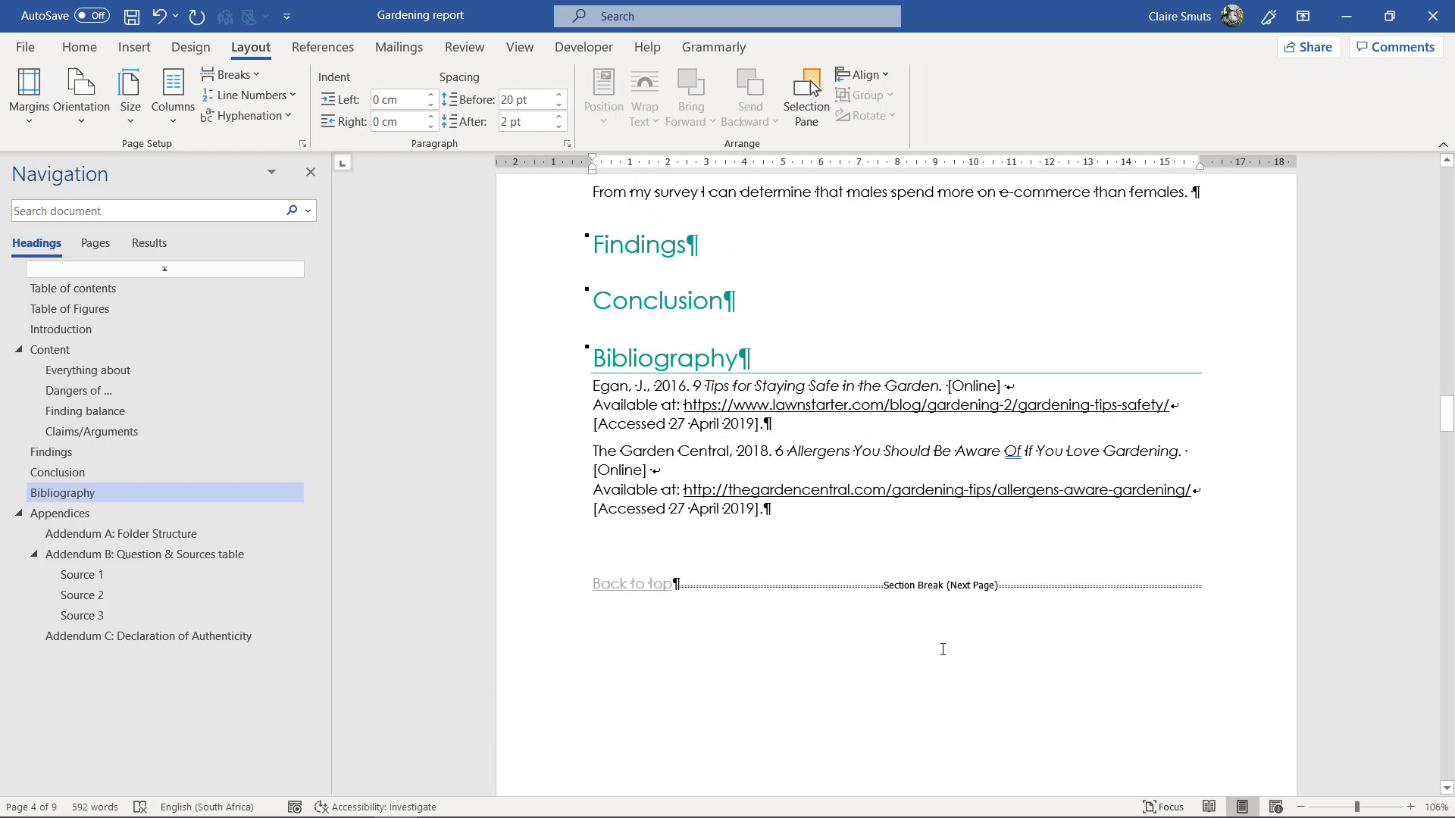
scroll(942, 655, "down", 2)
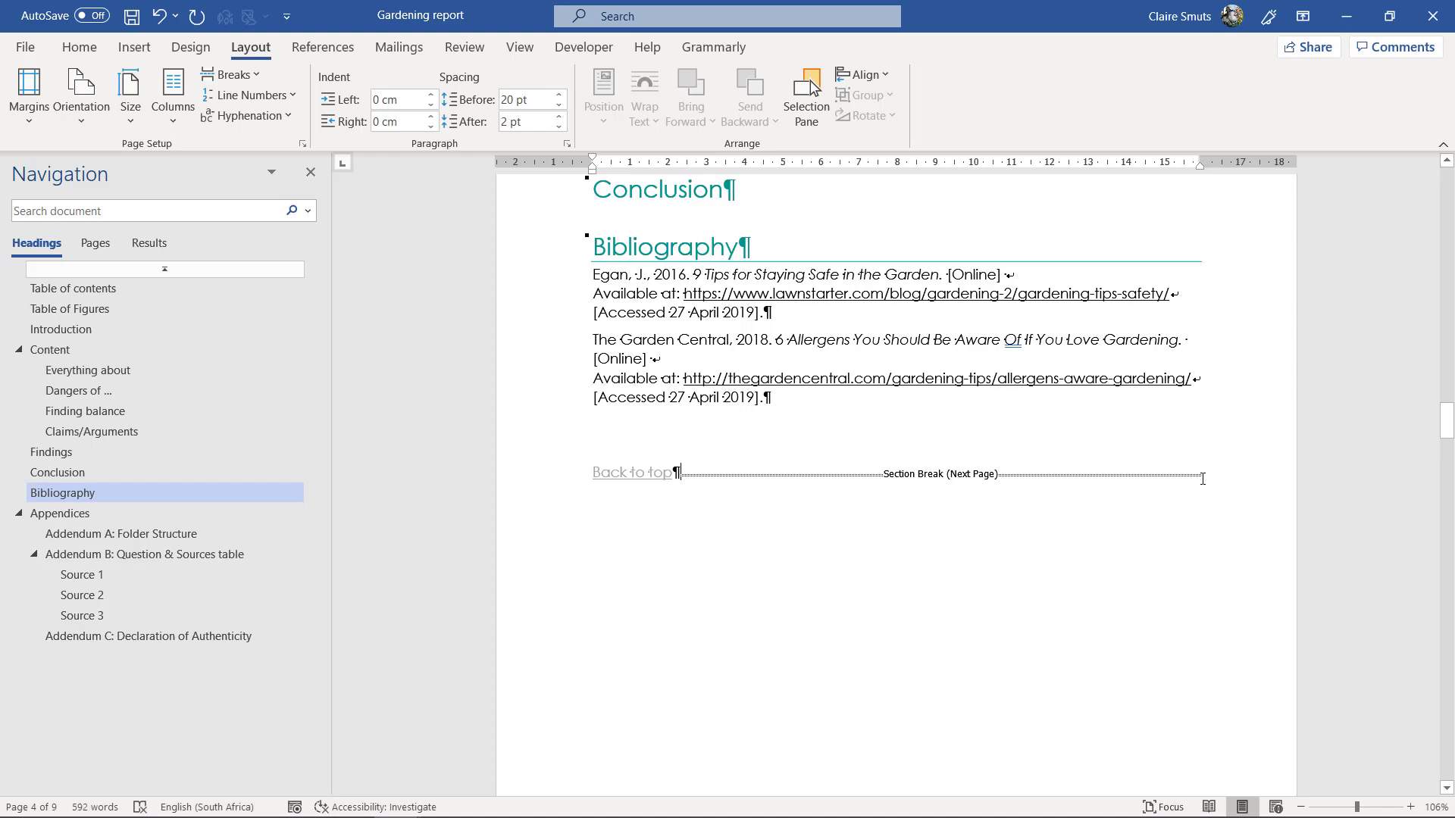
left_click(678, 473)
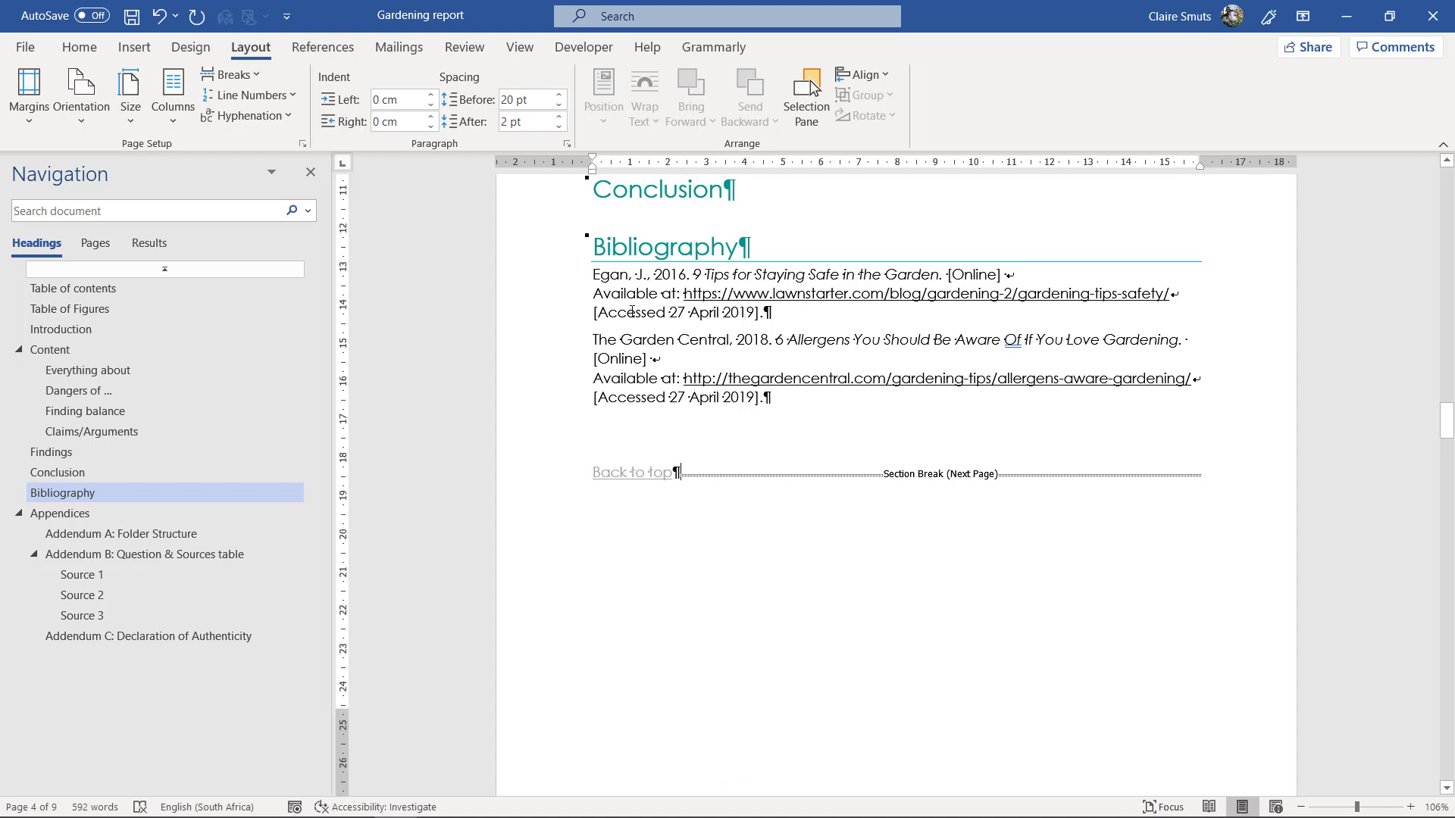
left_click(252, 79)
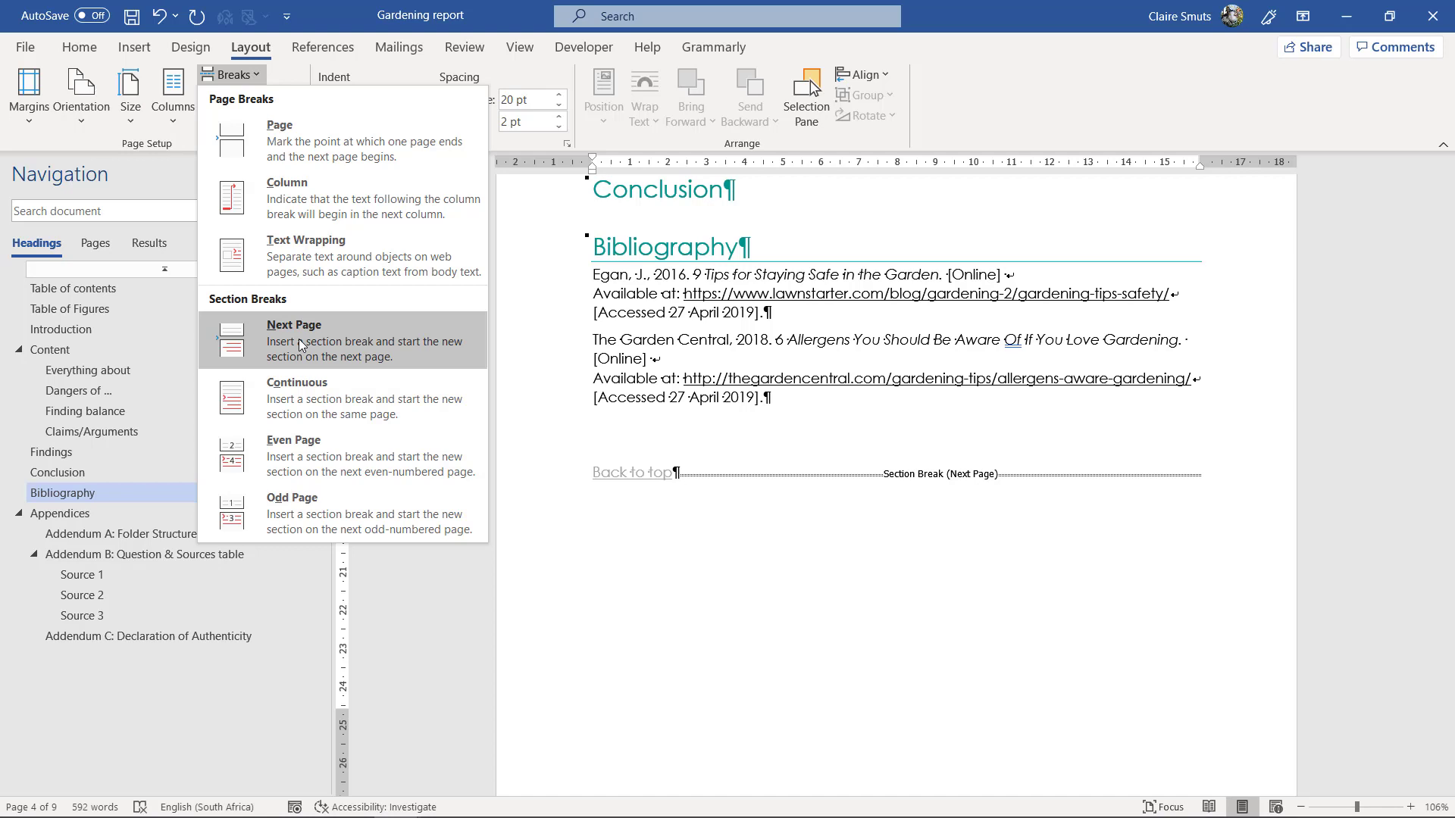
left_click(860, 612)
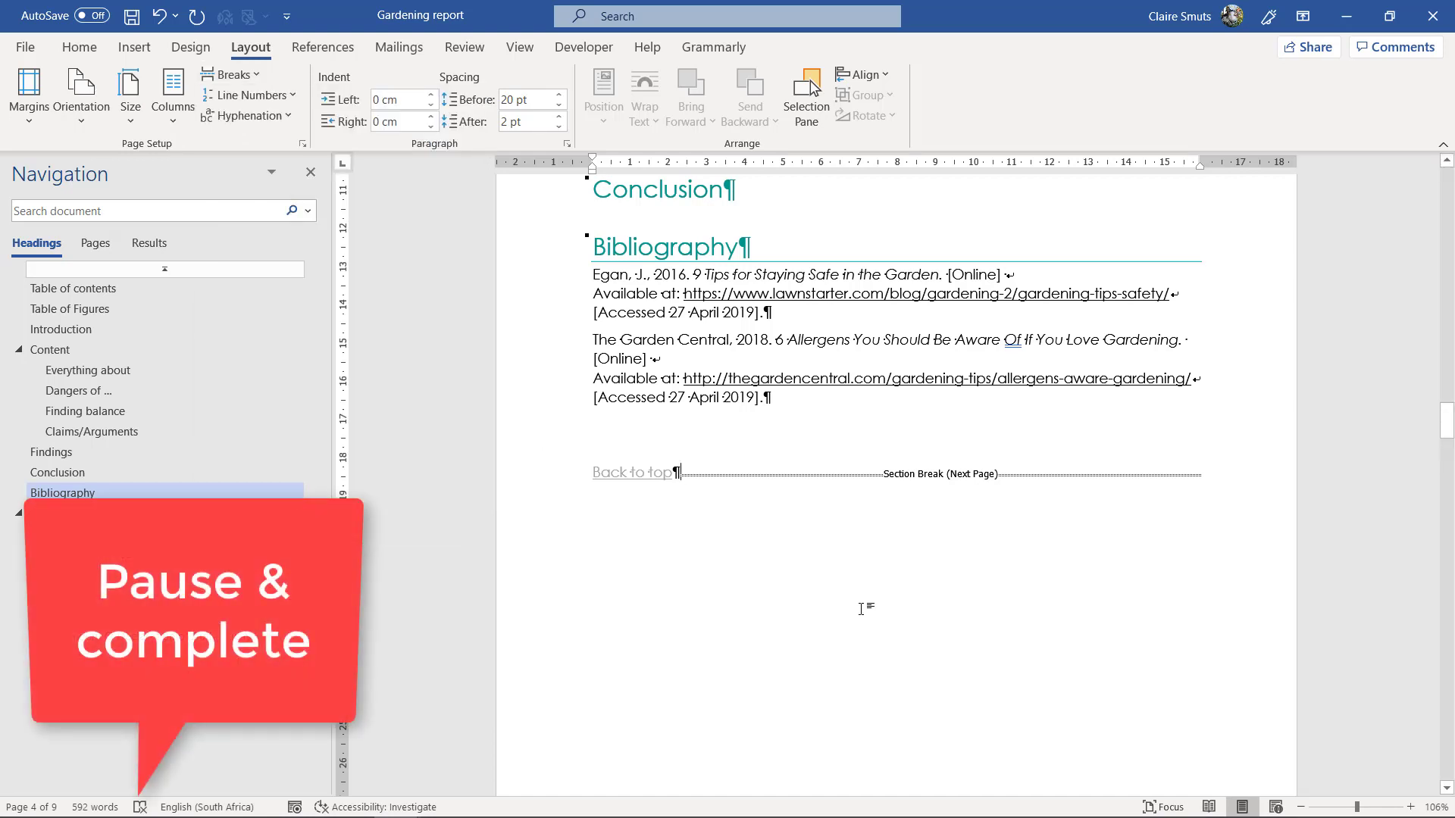
Examine the page breaks separating Addendum A, Addendum B with its source tables, and the declaration in the Appendices
scroll(861, 618, "down", 10)
scroll(862, 608, "down", 1)
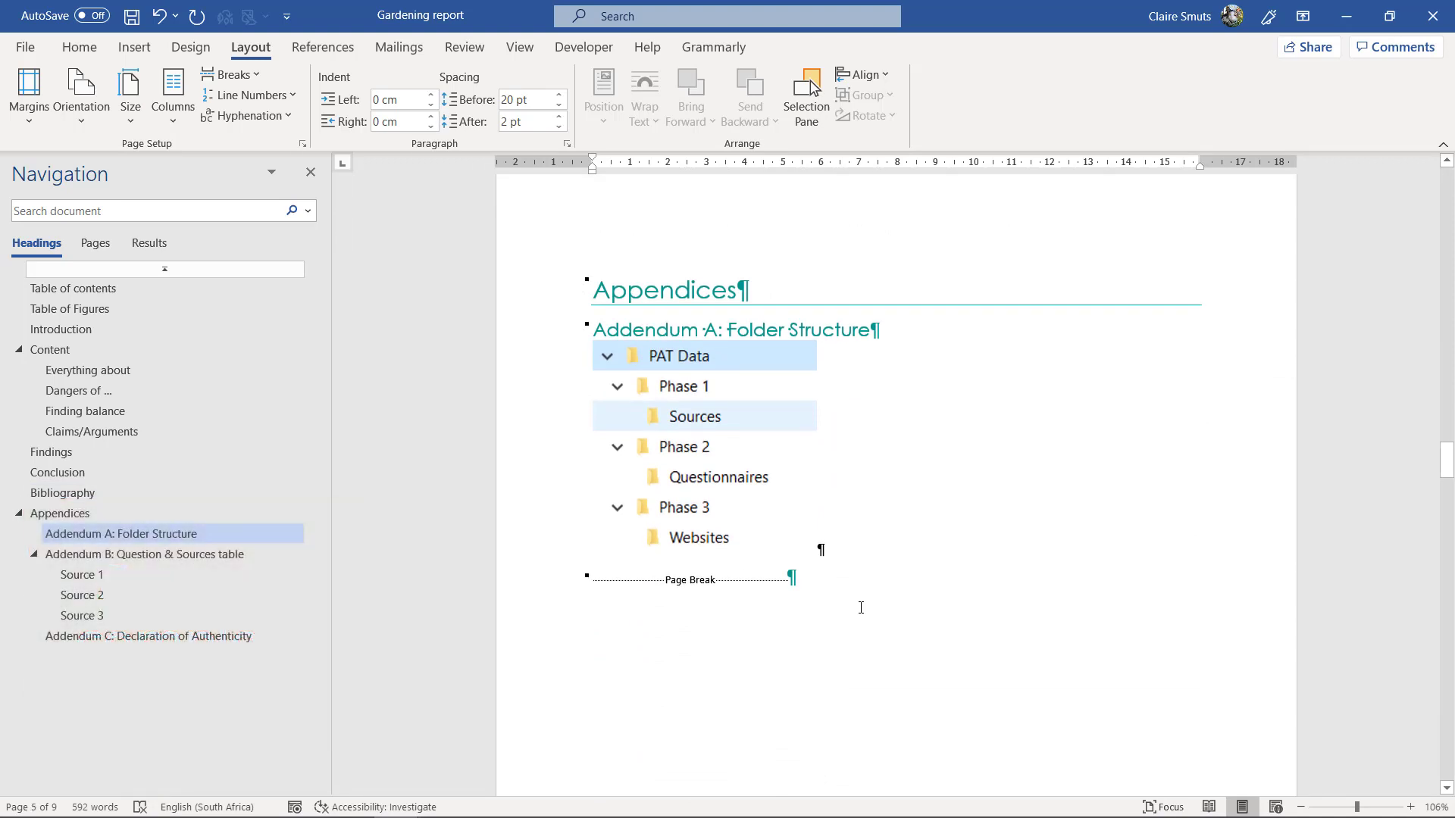
left_click_drag(610, 330, 892, 337)
left_click(893, 338)
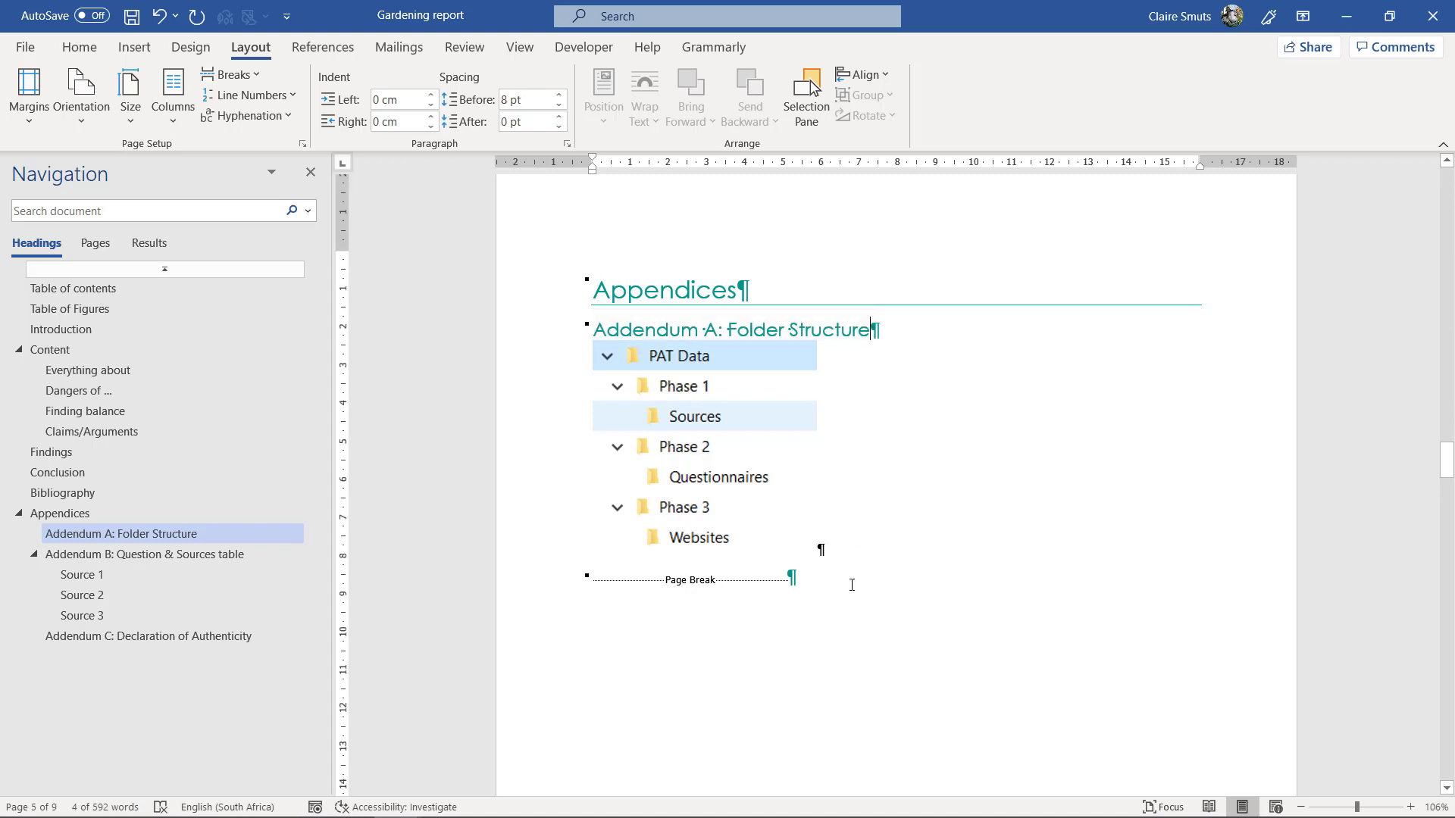
left_click(705, 580)
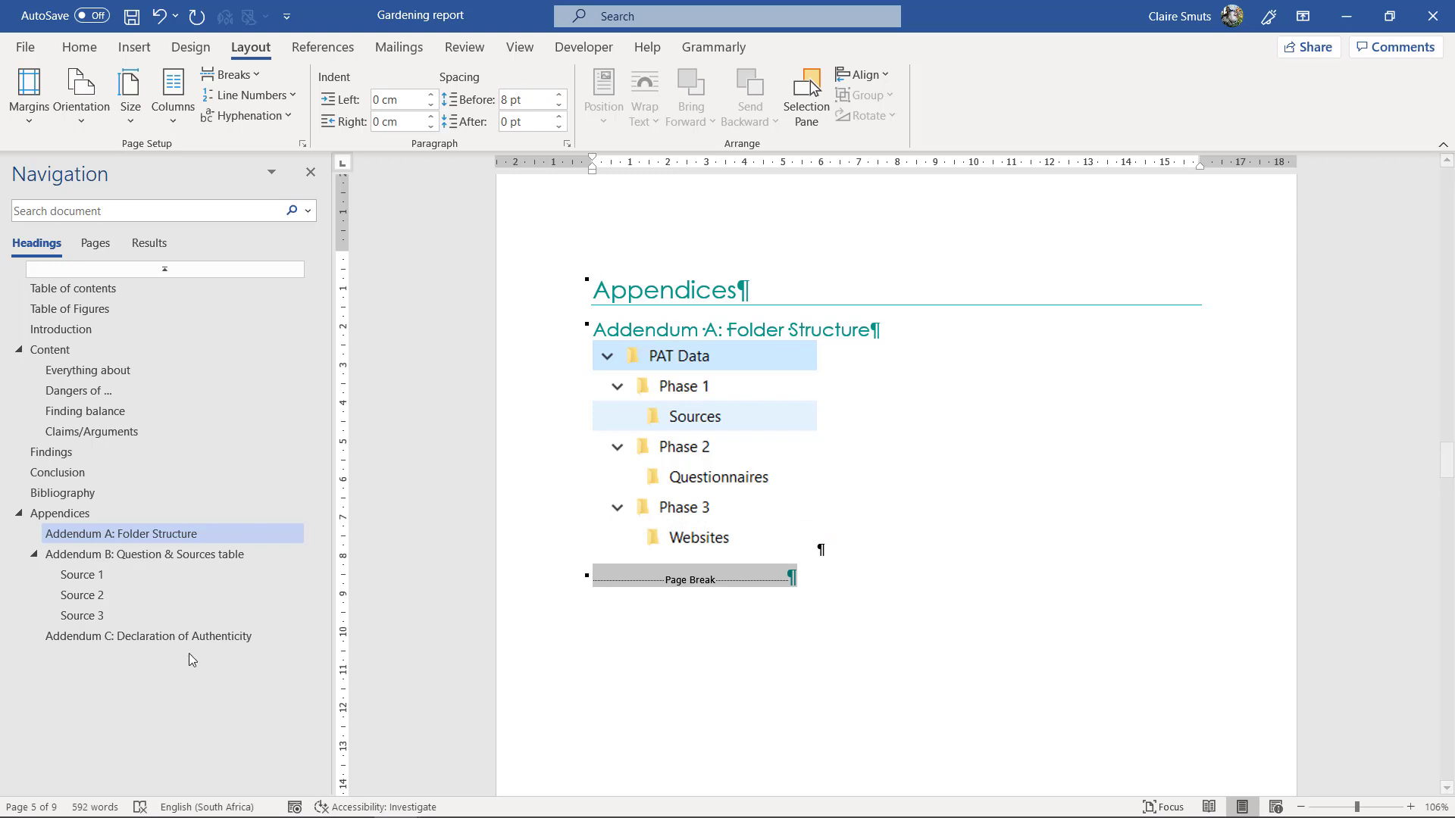
left_click(162, 618)
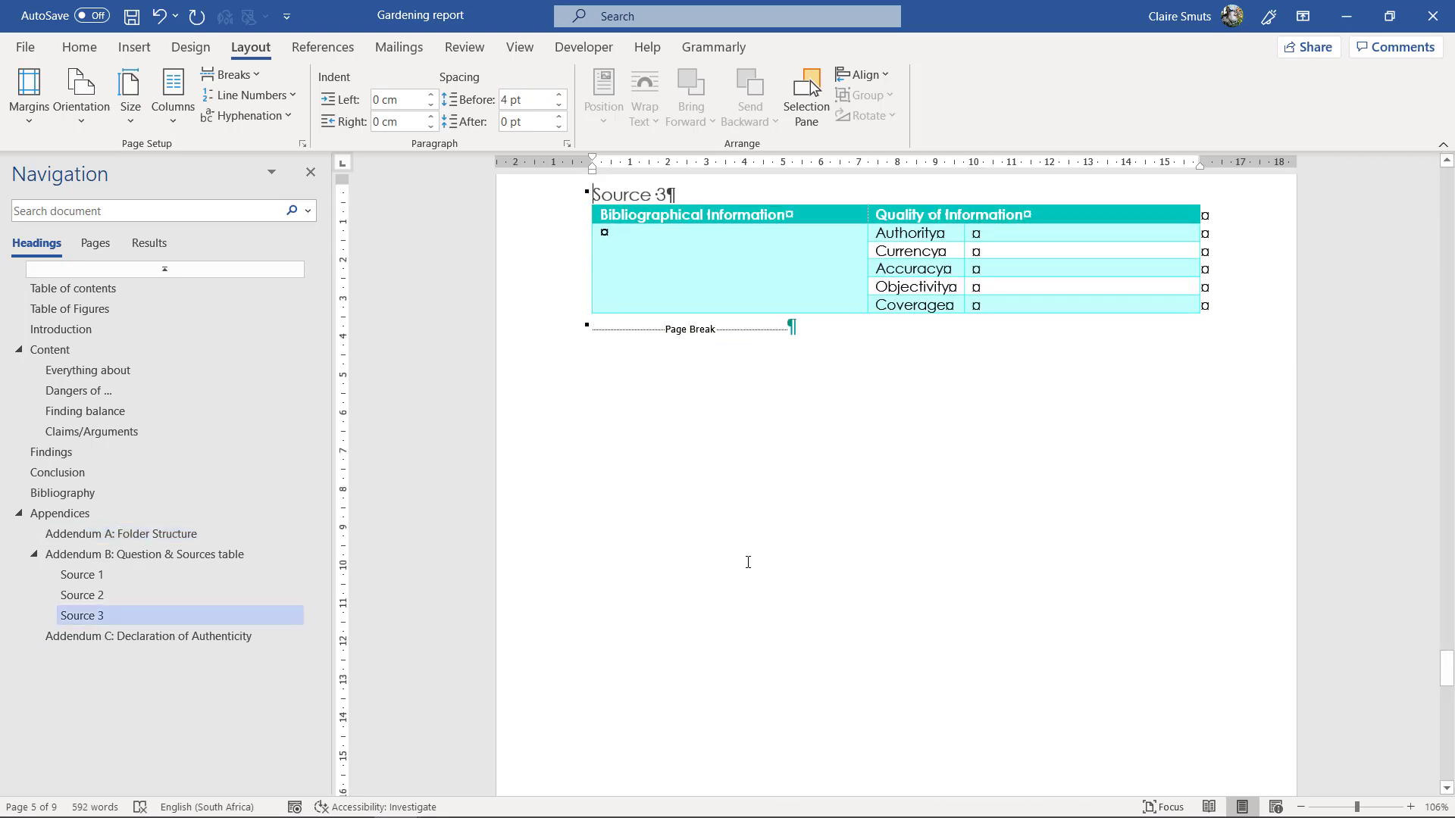
left_click(792, 326)
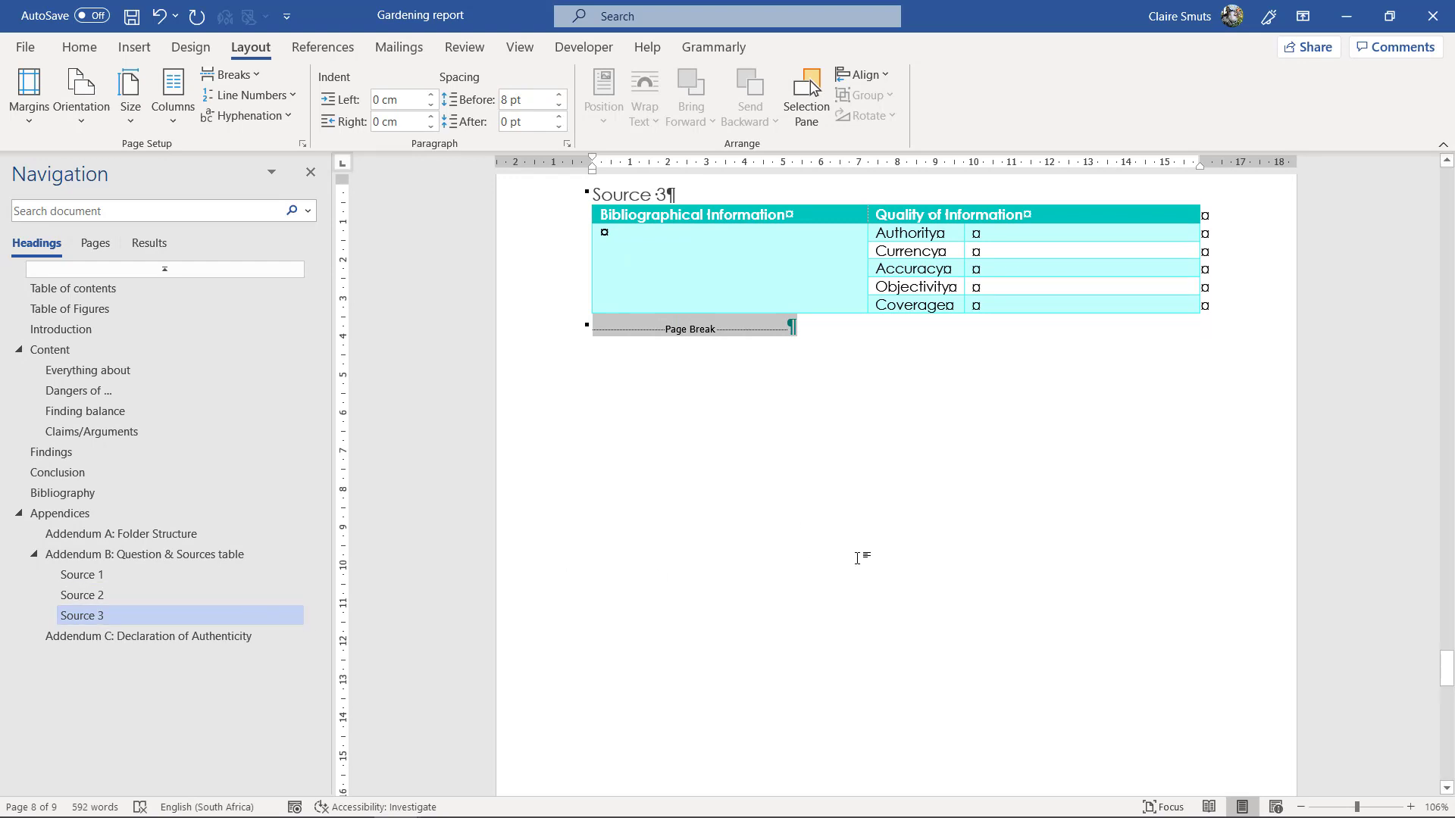
scroll(911, 549, "up", 3)
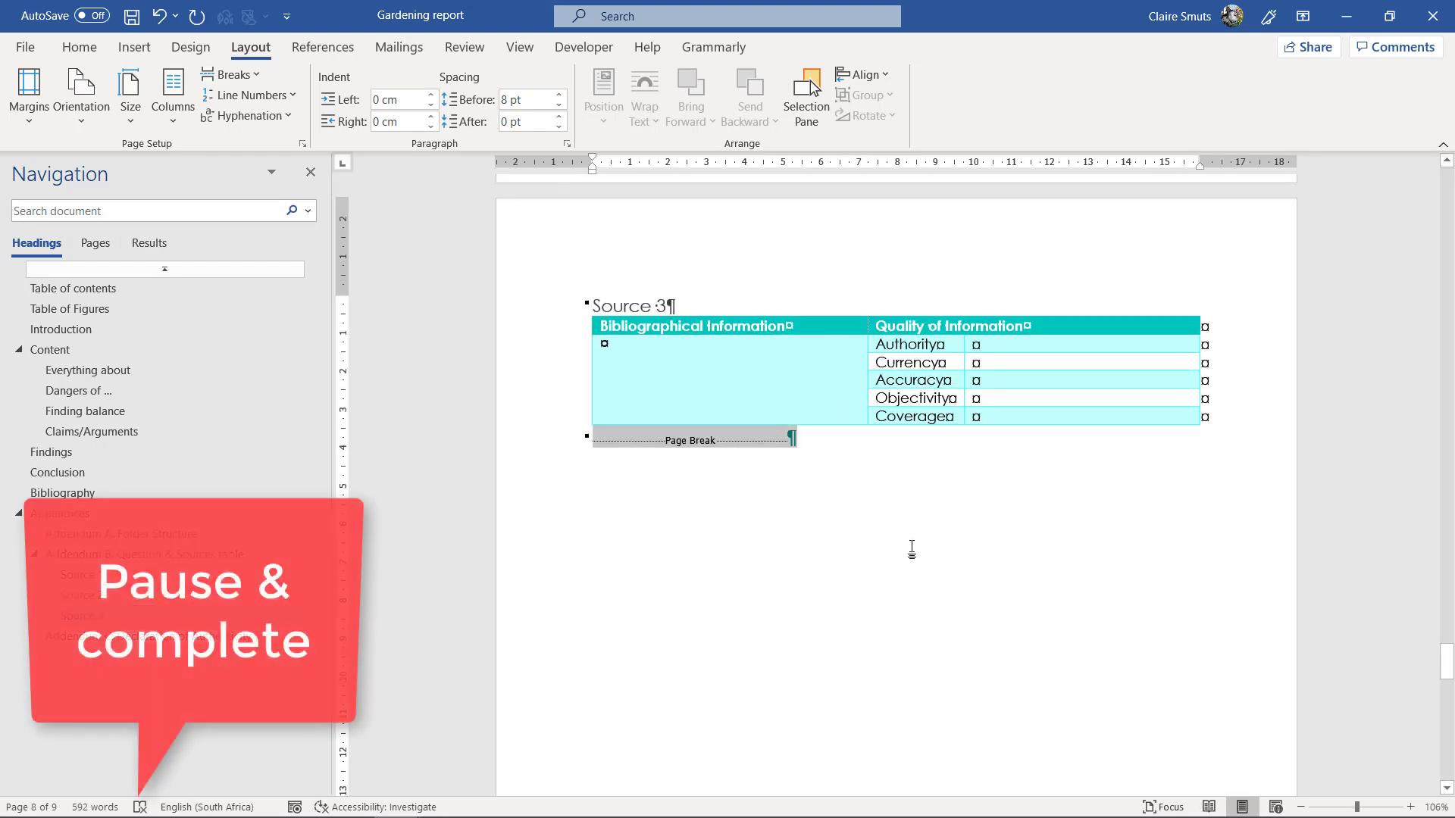
scroll(912, 550, "up", 5)
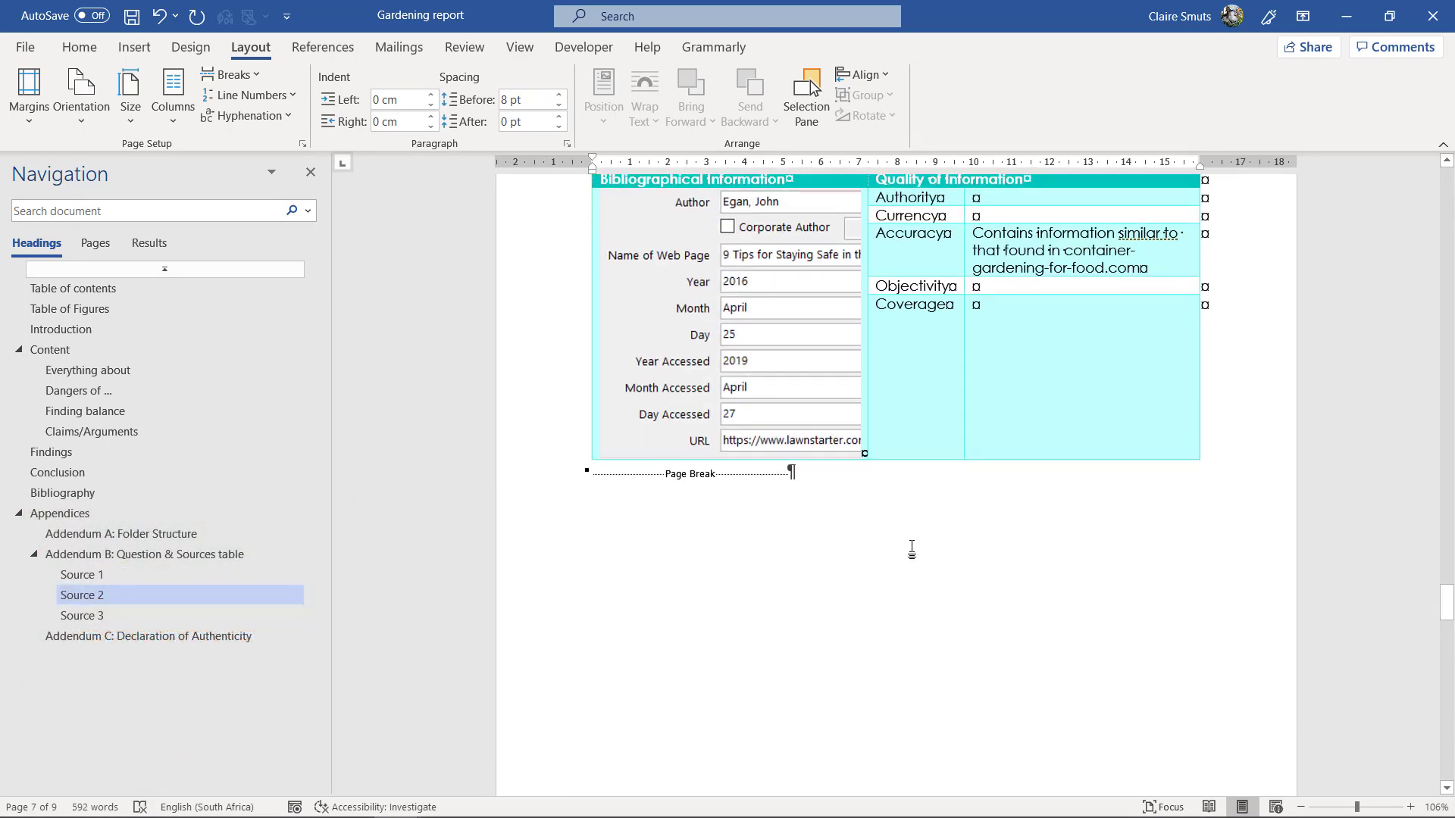
scroll(912, 548, "up", 10)
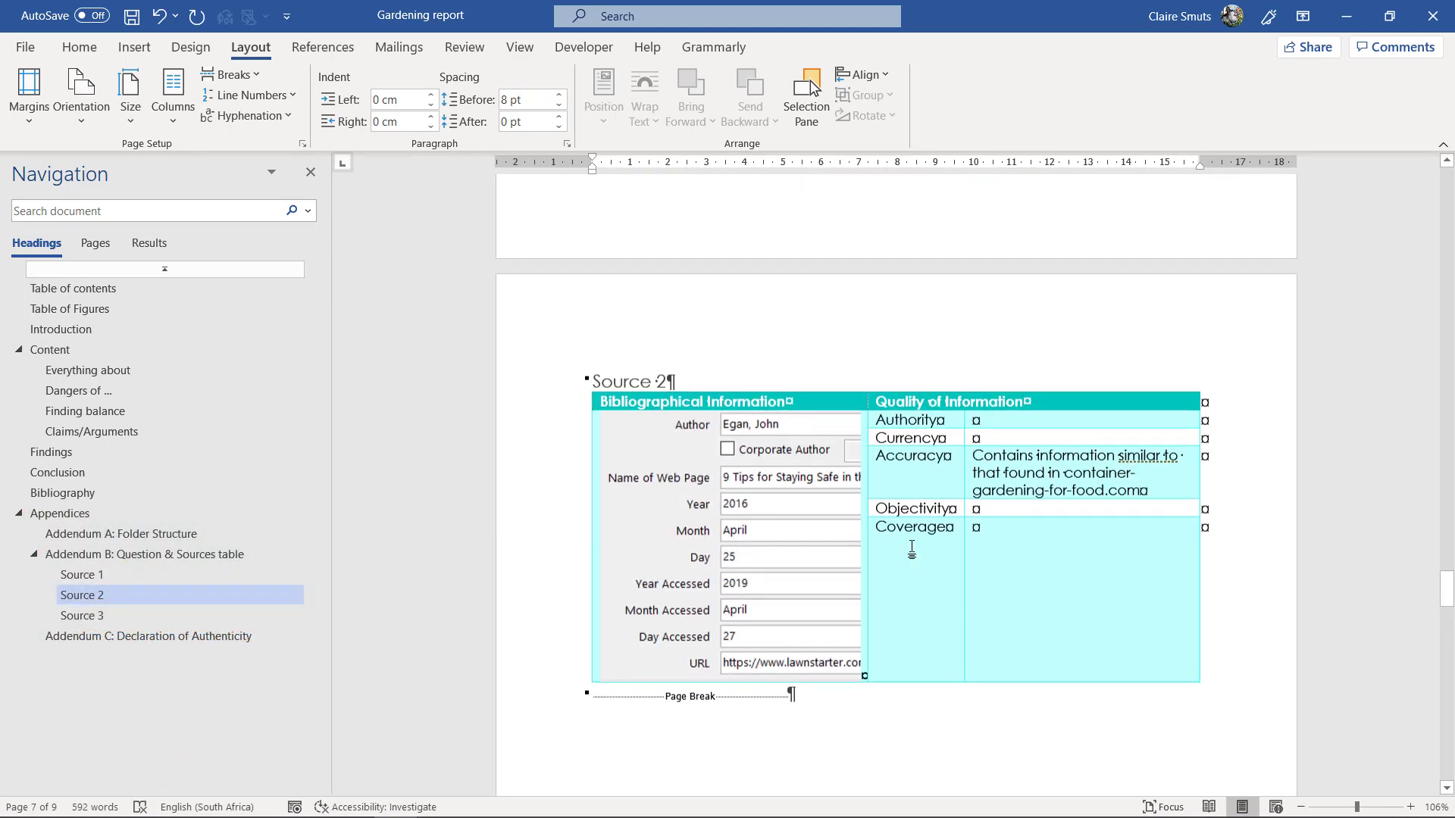
scroll(1300, 588, "up", 8)
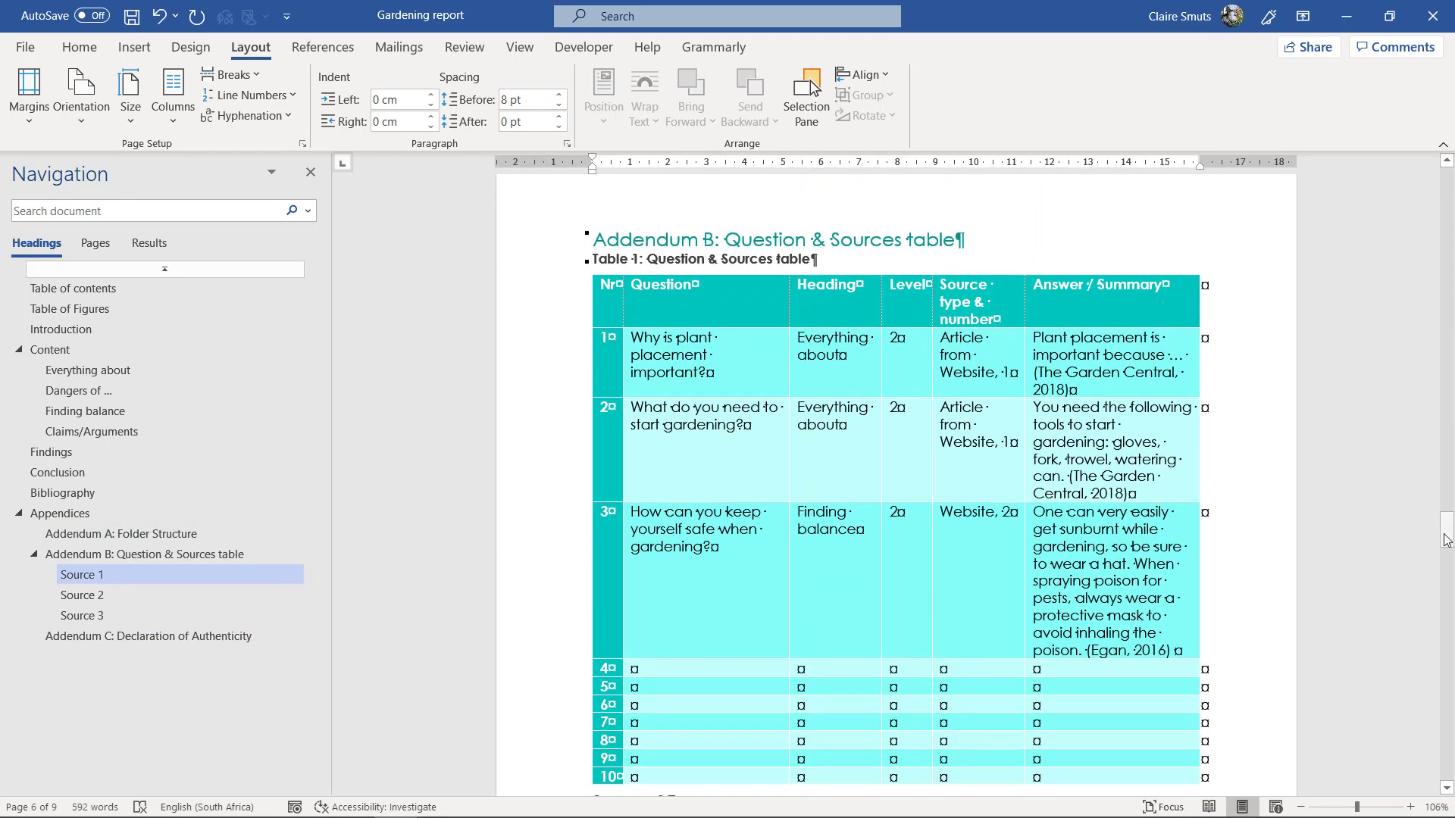
Return to the report's start, zoom out to 46% so several pages show side by side, and open the Table of contents page's footer for editing
left_click_drag(1438, 523, 1434, 179)
scroll(1199, 461, "down", 6)
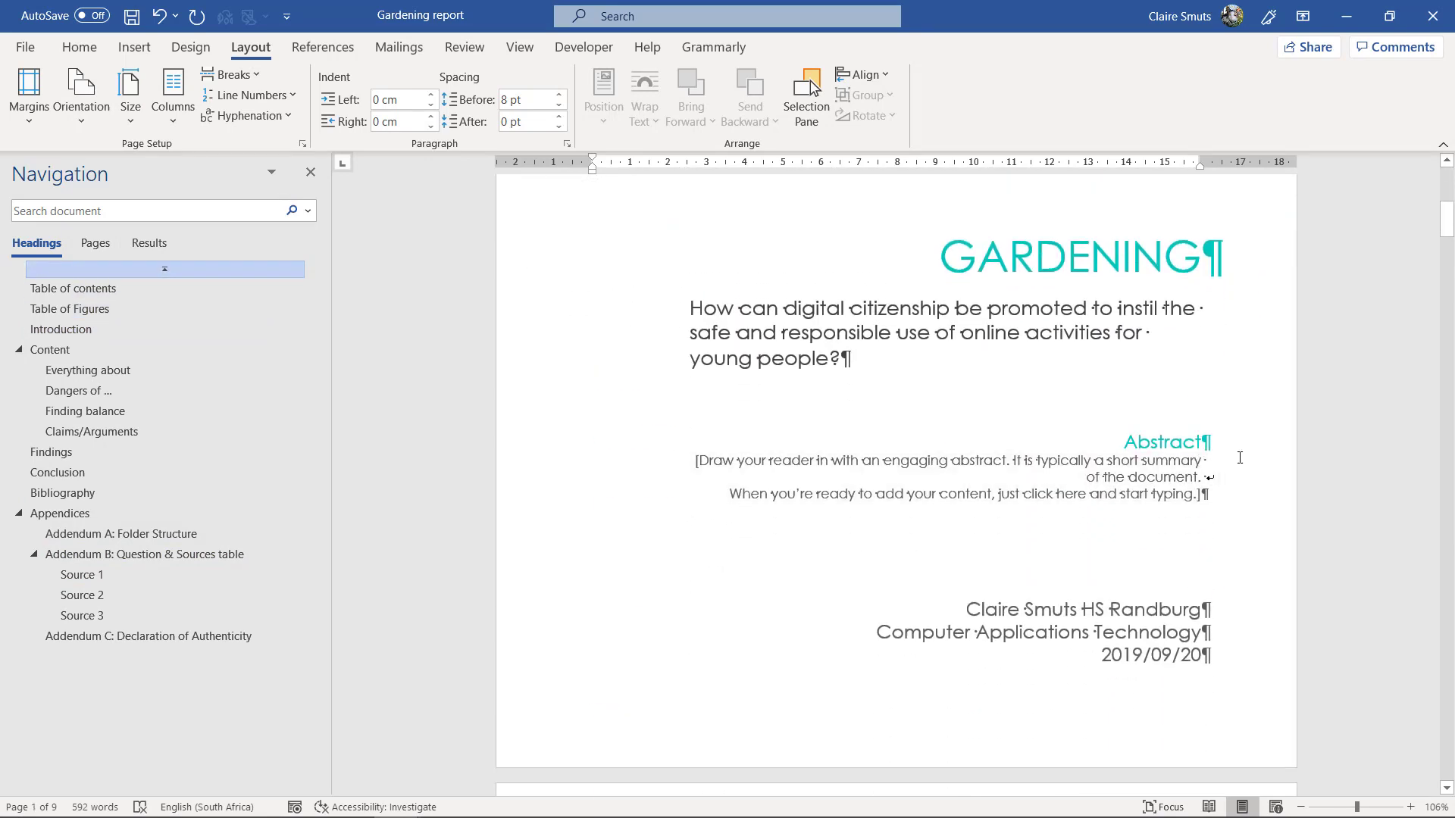
scroll(1271, 483, "down", 5, "ctrl")
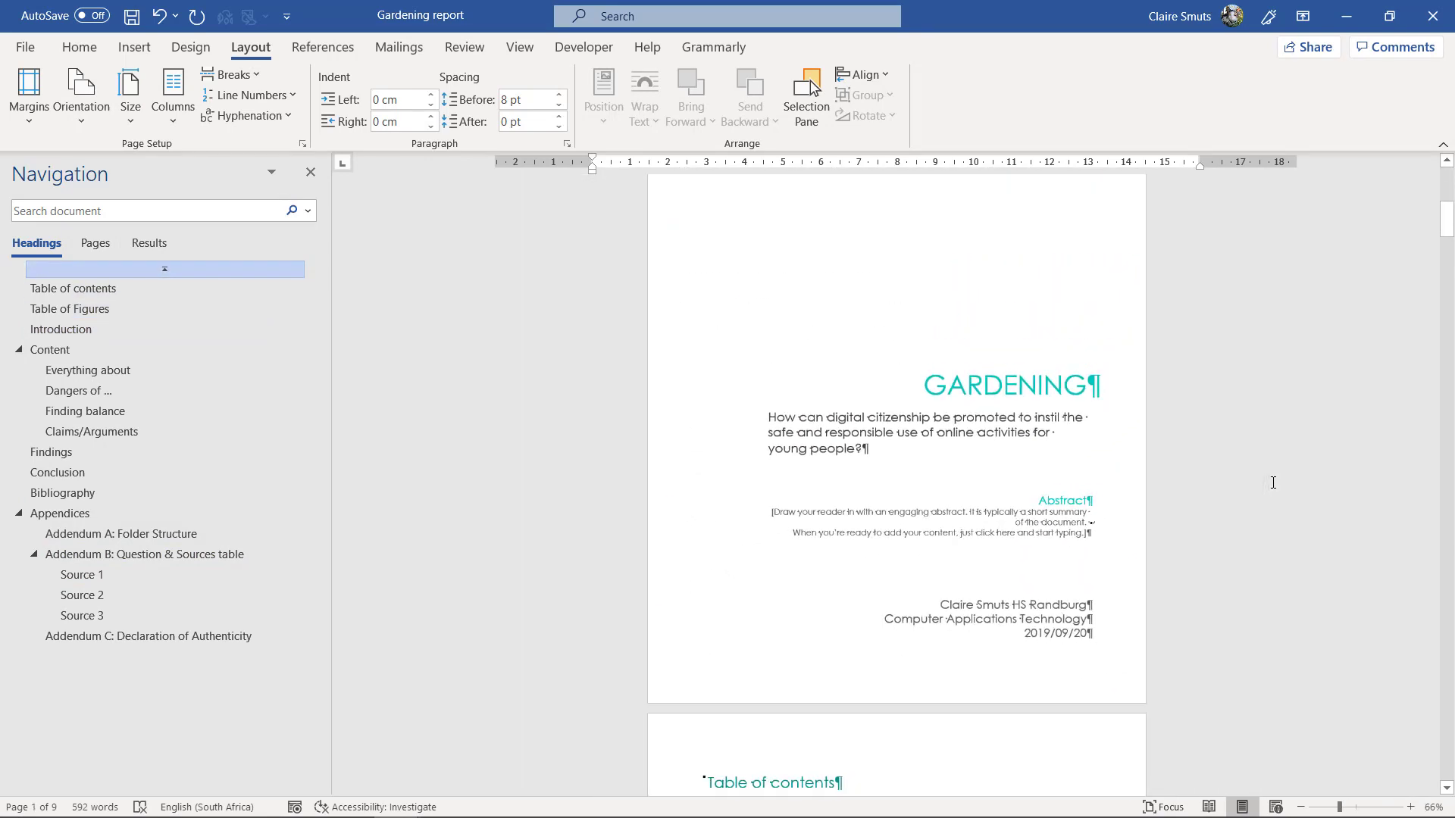
scroll(1357, 447, "down", 1, "ctrl")
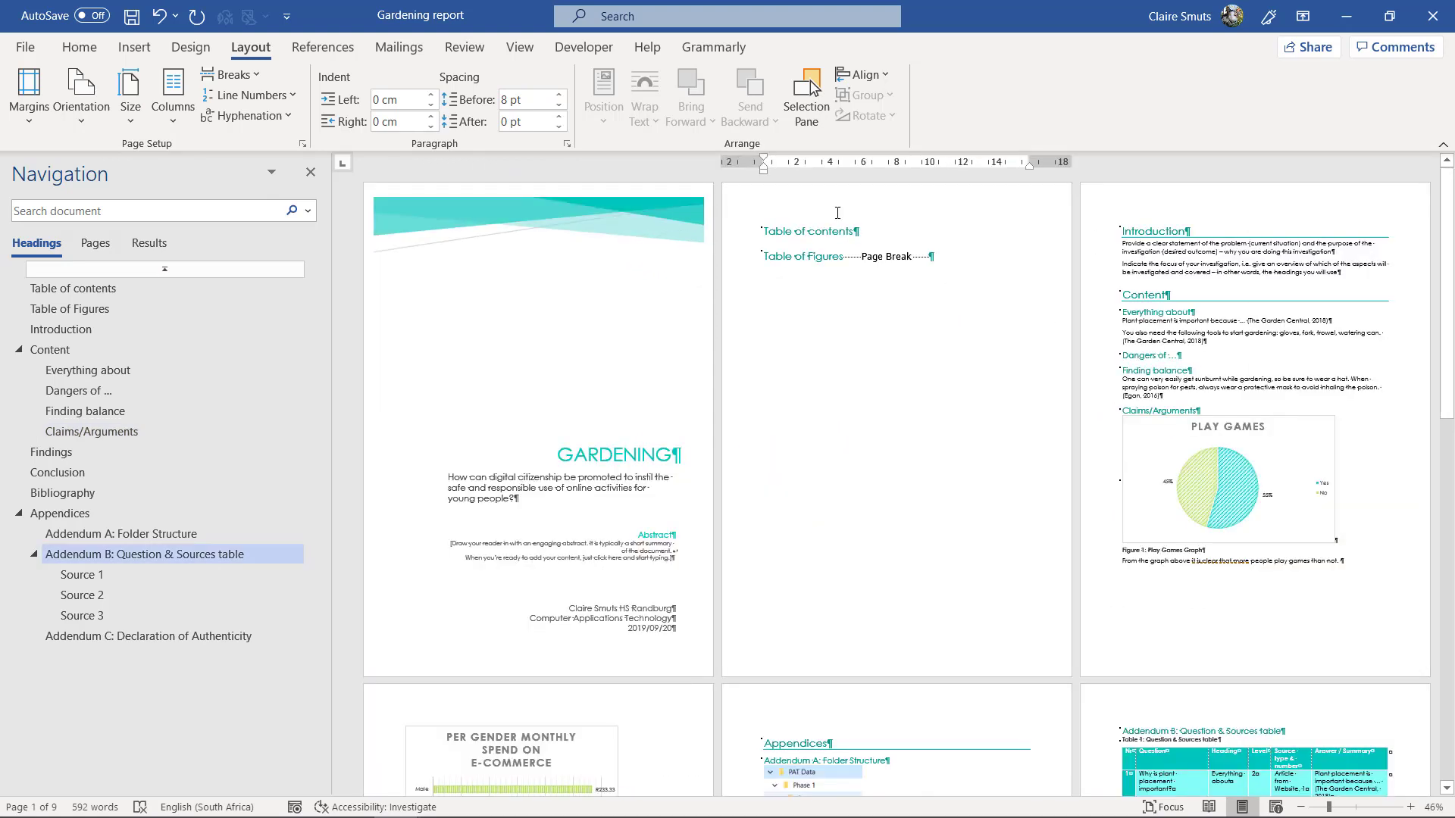
left_click(519, 47)
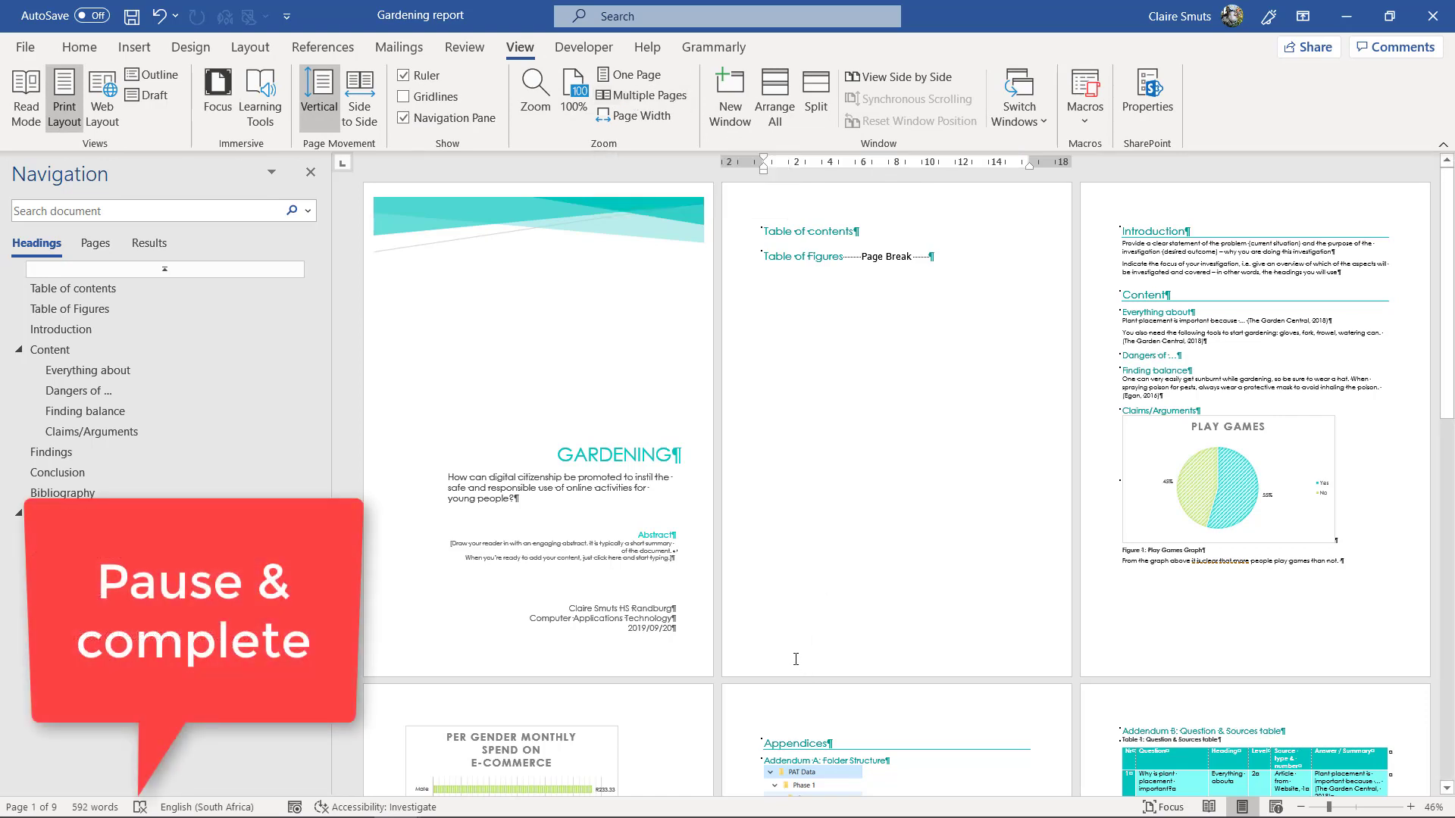
double_click(849, 673)
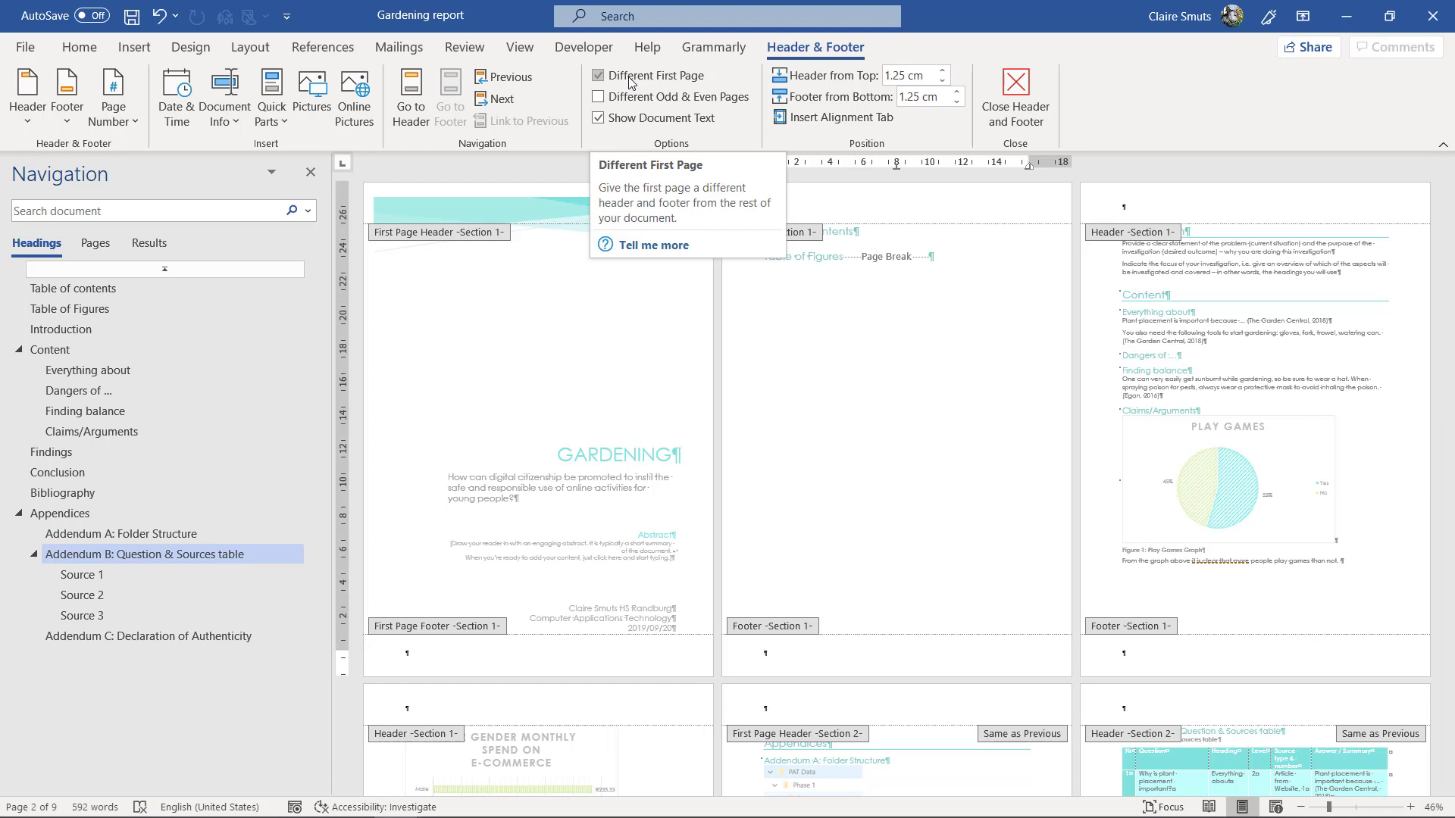
Turn off the Different First Page option for Section 2 from the footer of the Appendices page
scroll(972, 656, "down", 3)
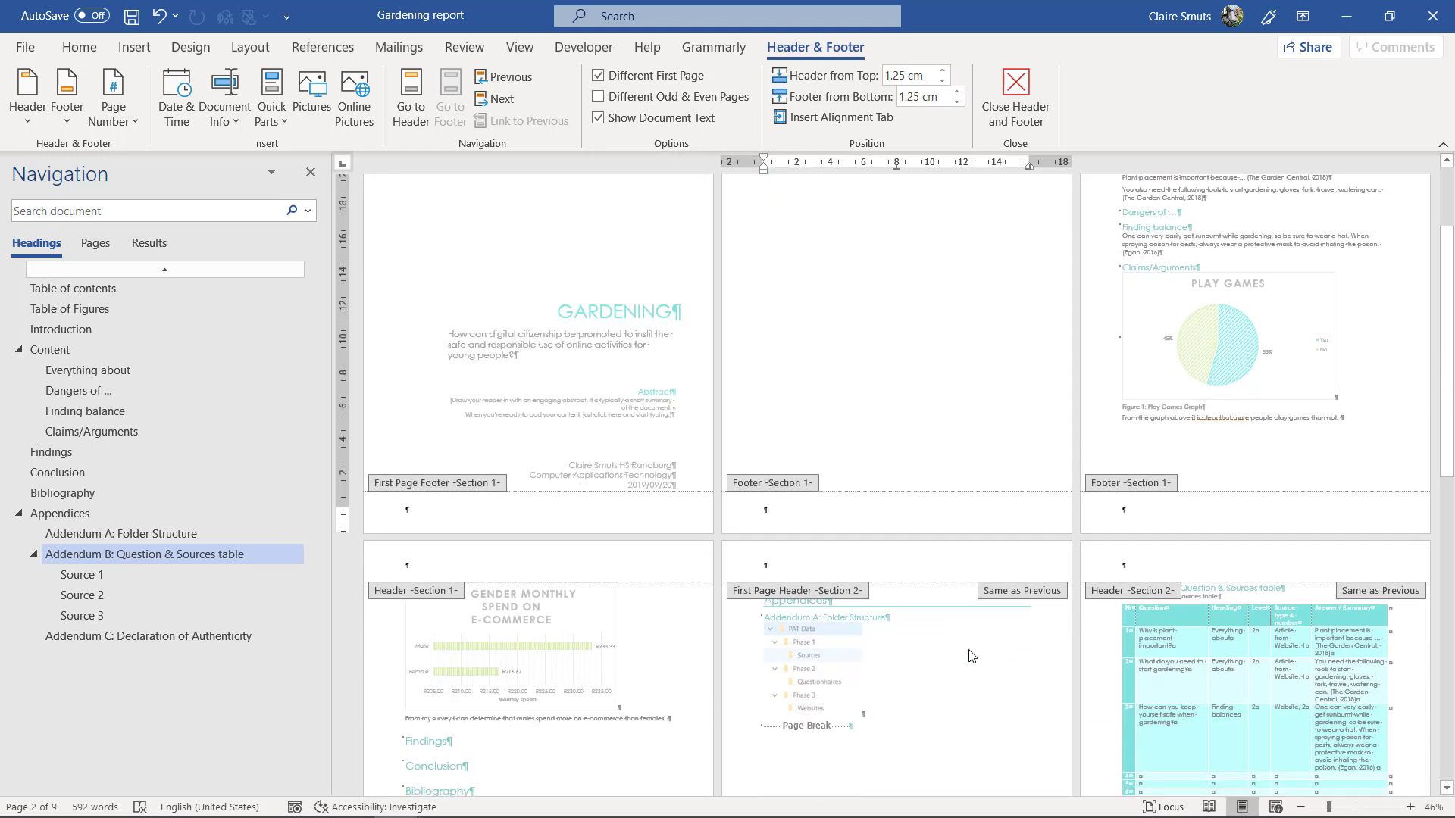
scroll(972, 657, "down", 7)
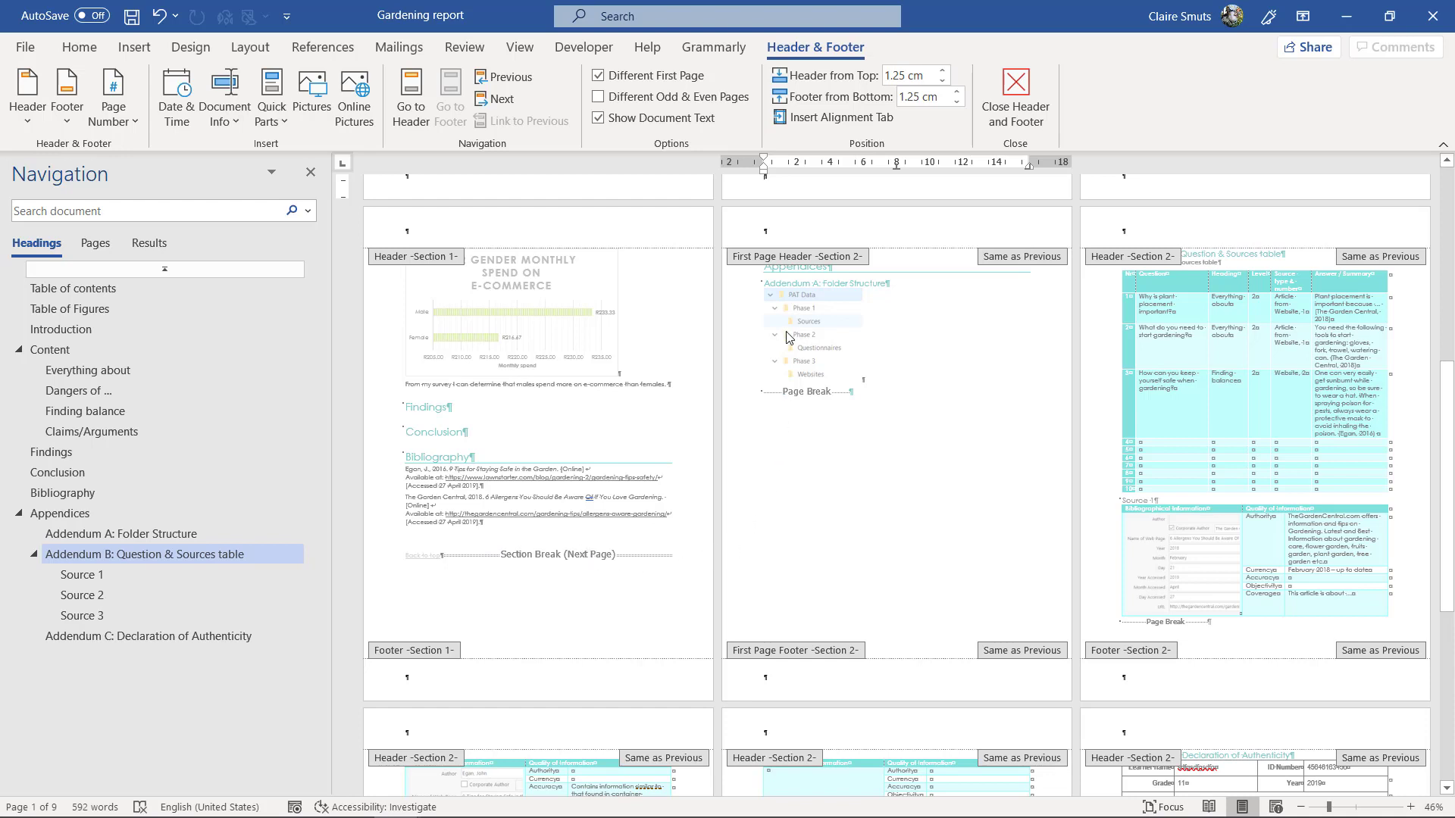
left_click(1135, 677)
left_click(797, 678)
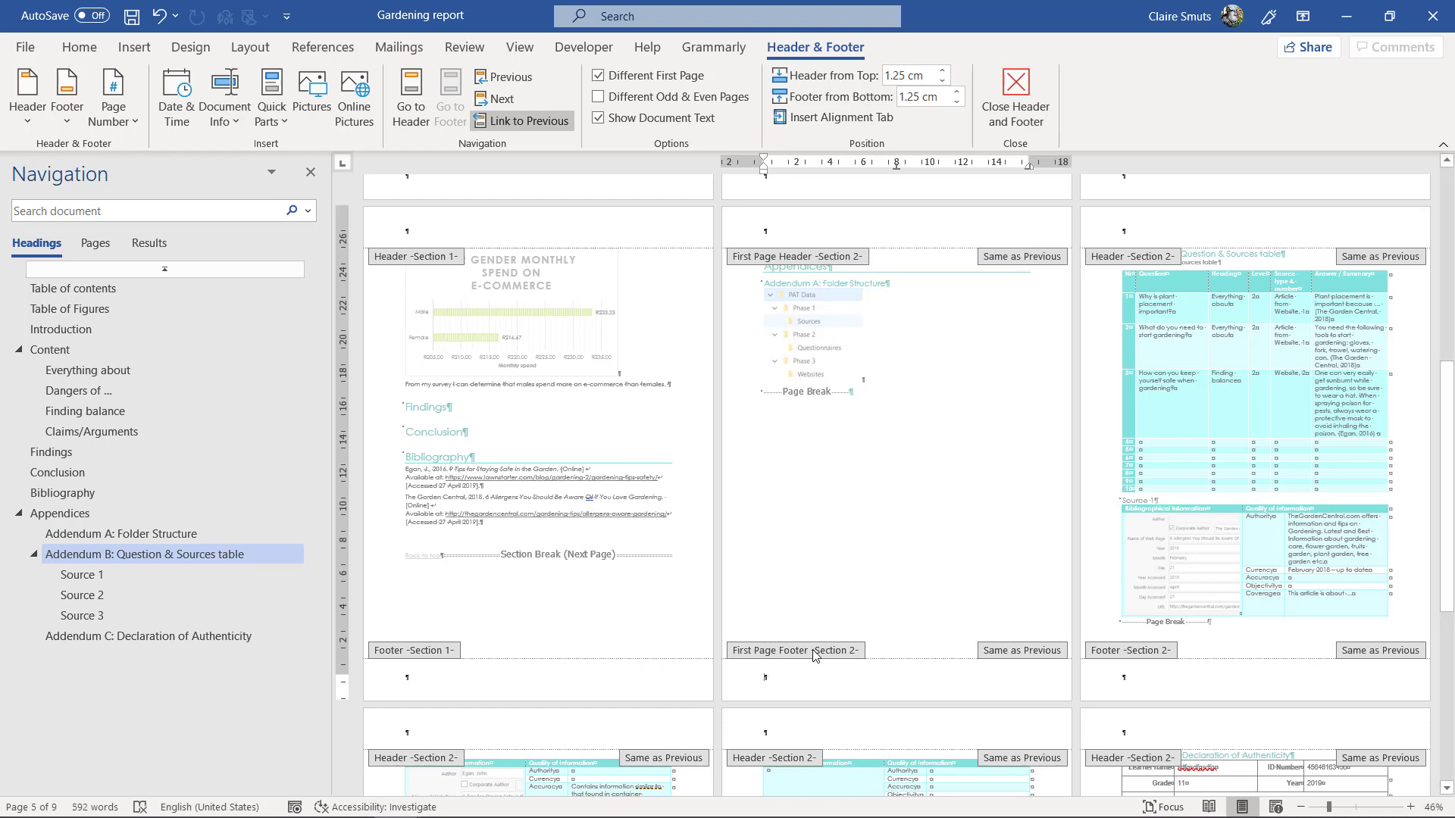
left_click(619, 78)
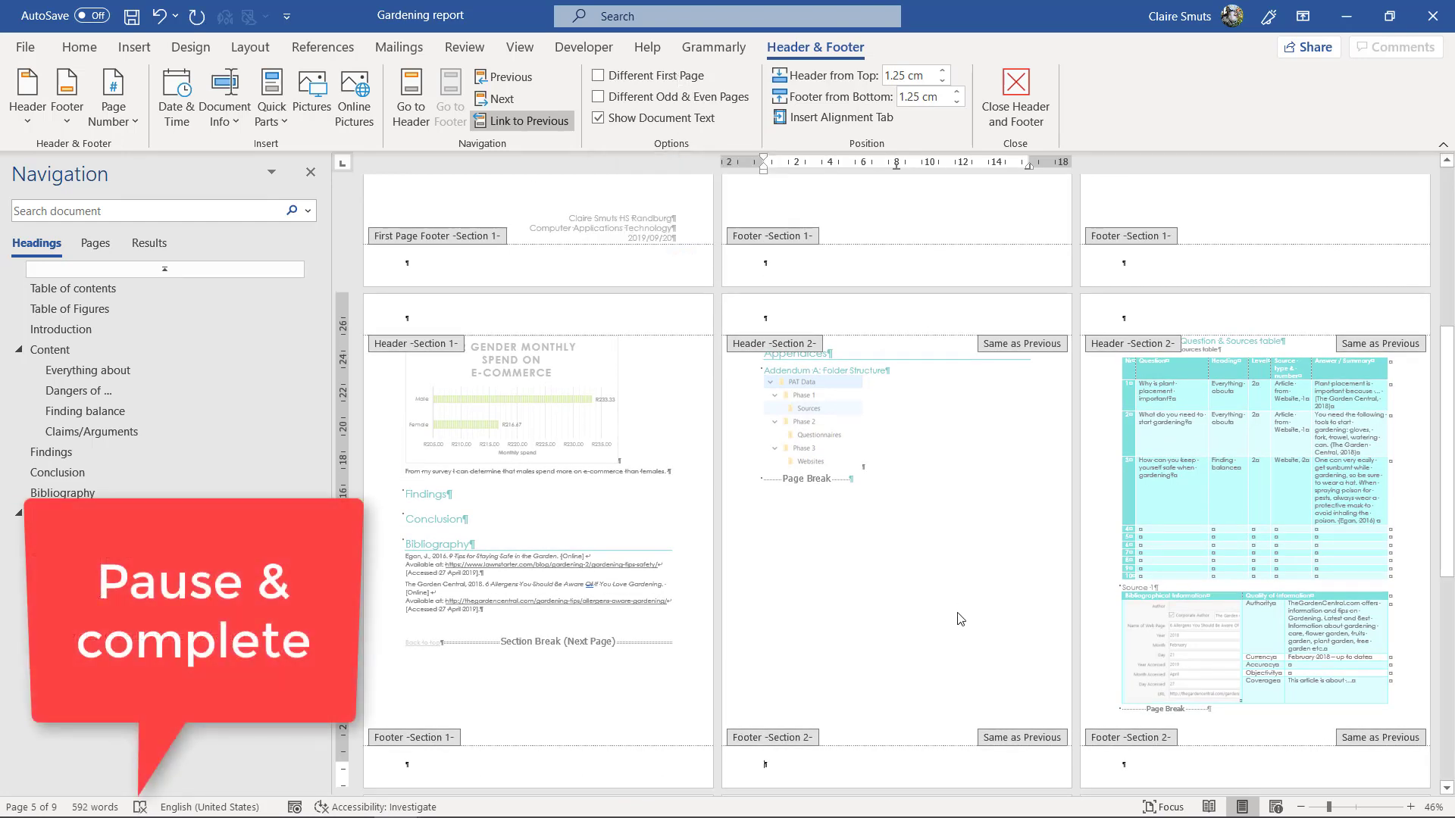
Unlink the Section 2 footer on the Appendices page from the previous section and compare it with the Section 1 footer
scroll(958, 619, "down", 1)
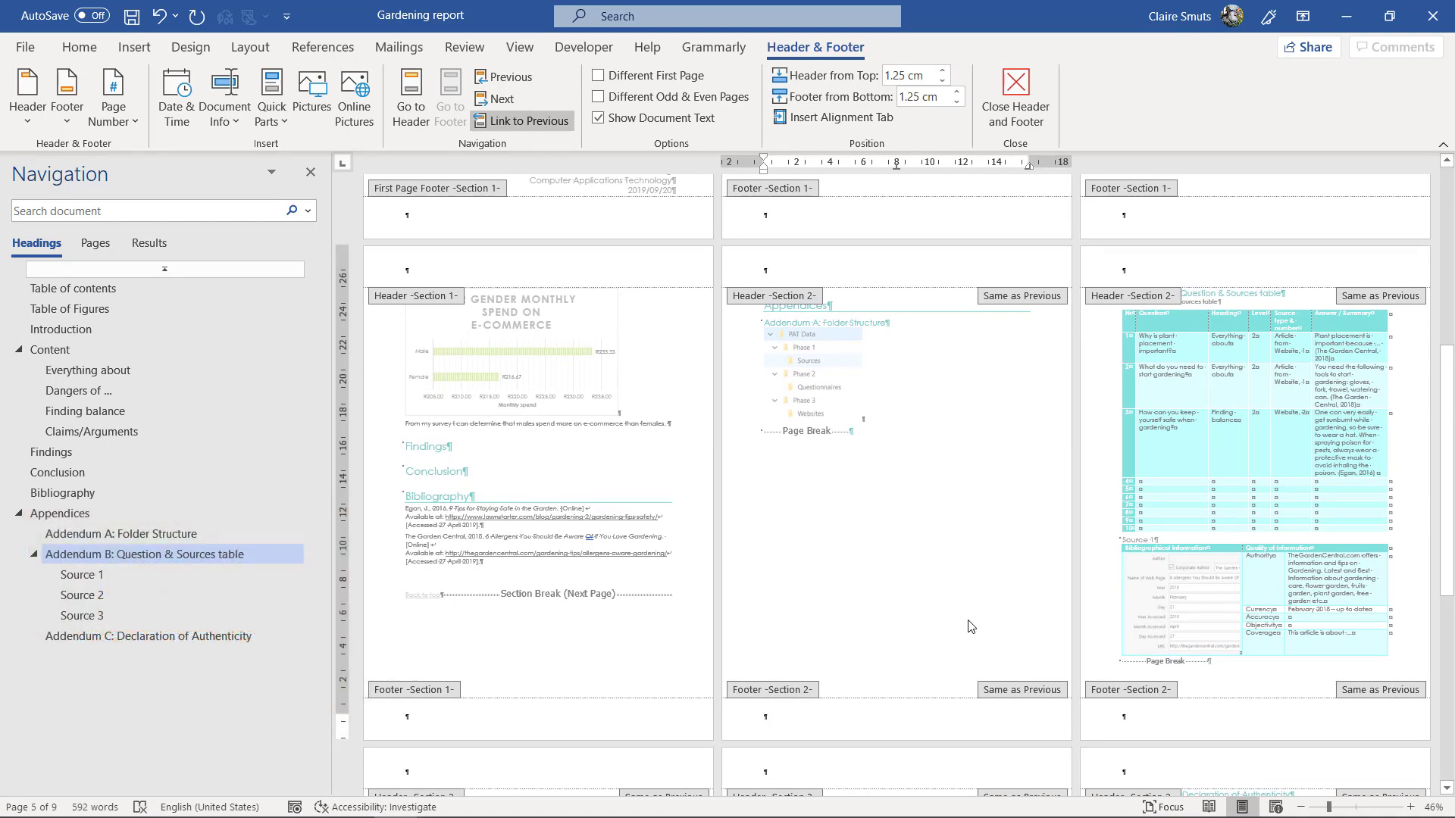
scroll(970, 626, "down", 8)
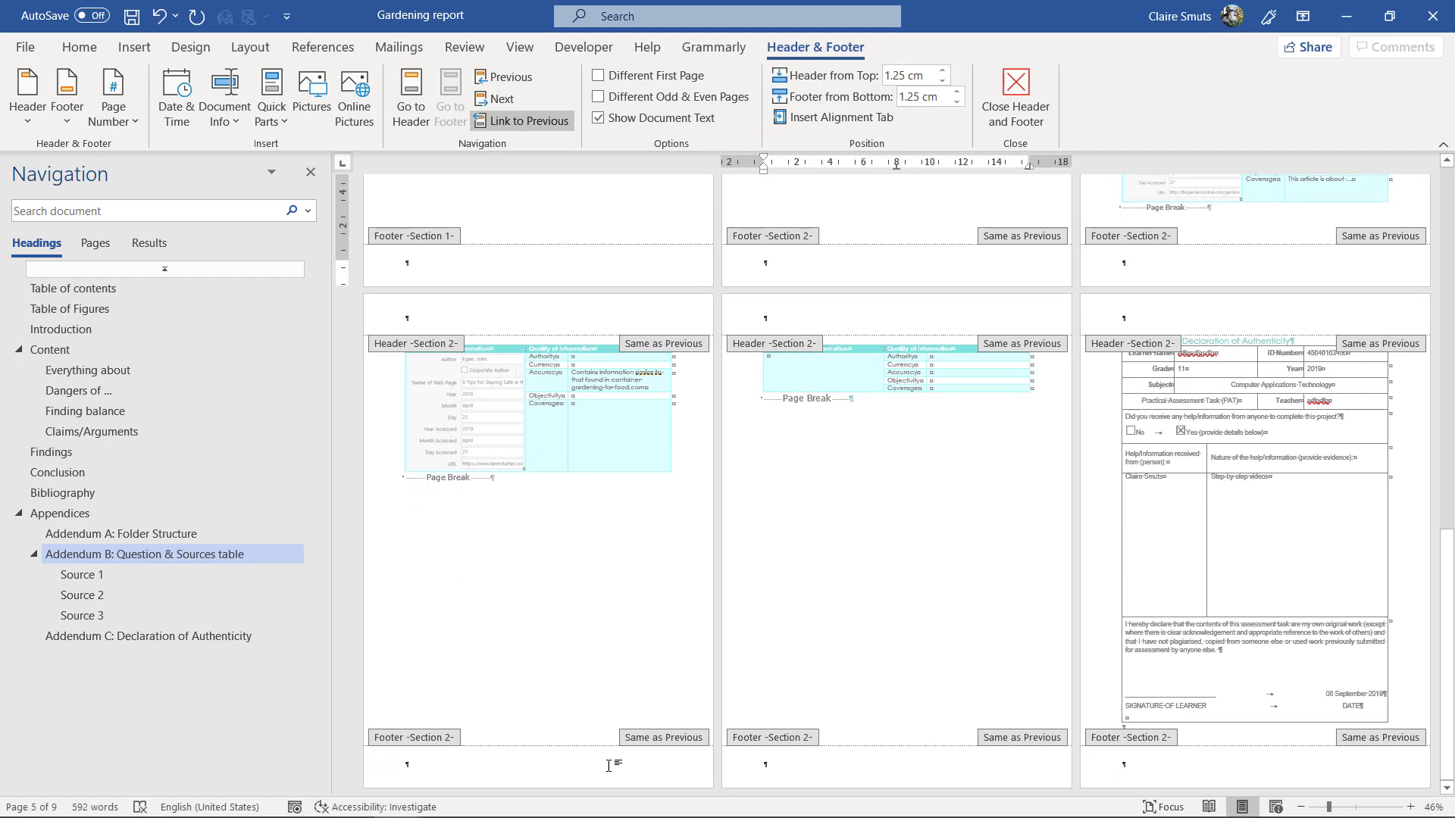
scroll(902, 758, "up", 2)
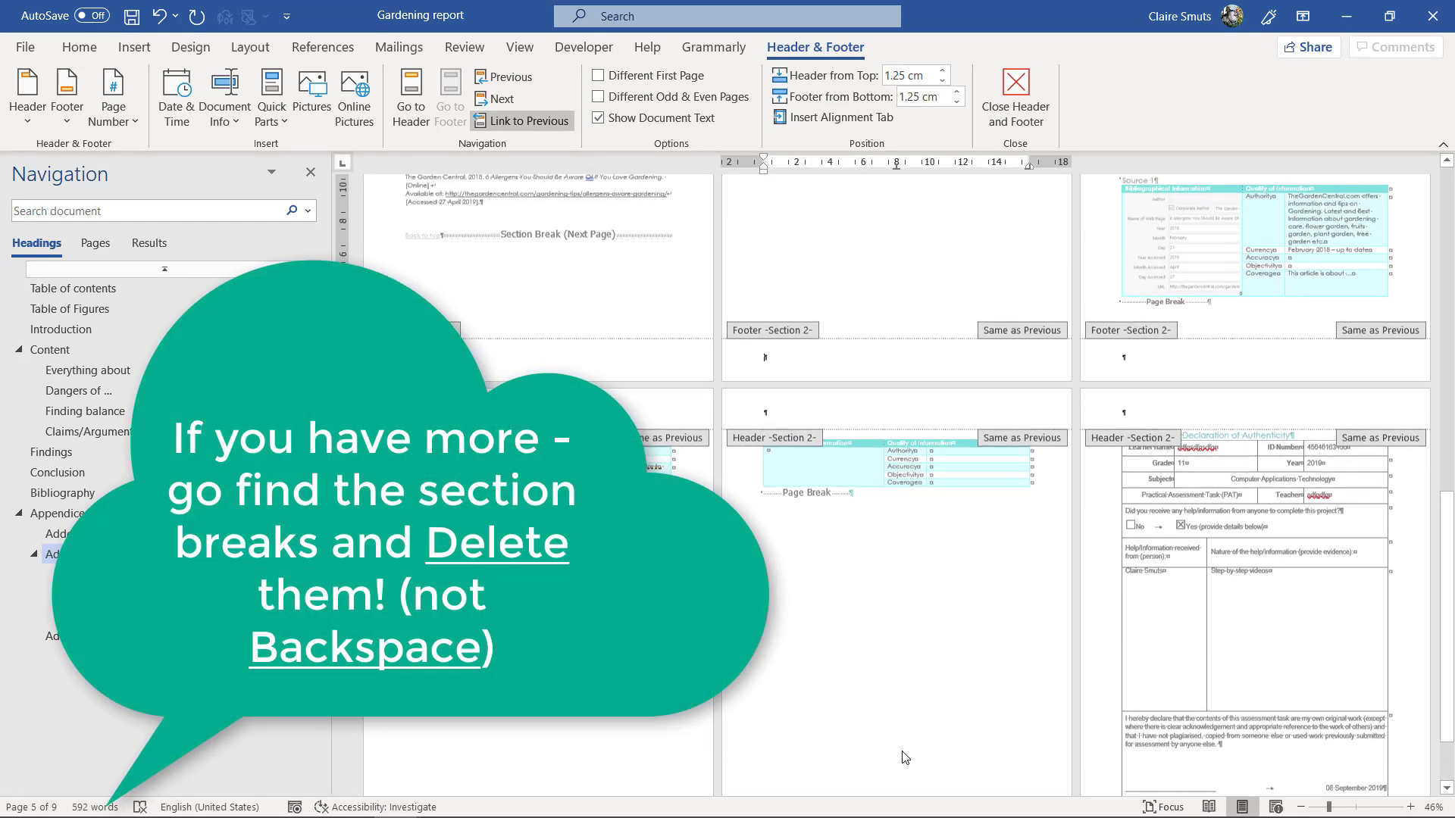
scroll(902, 758, "up", 4)
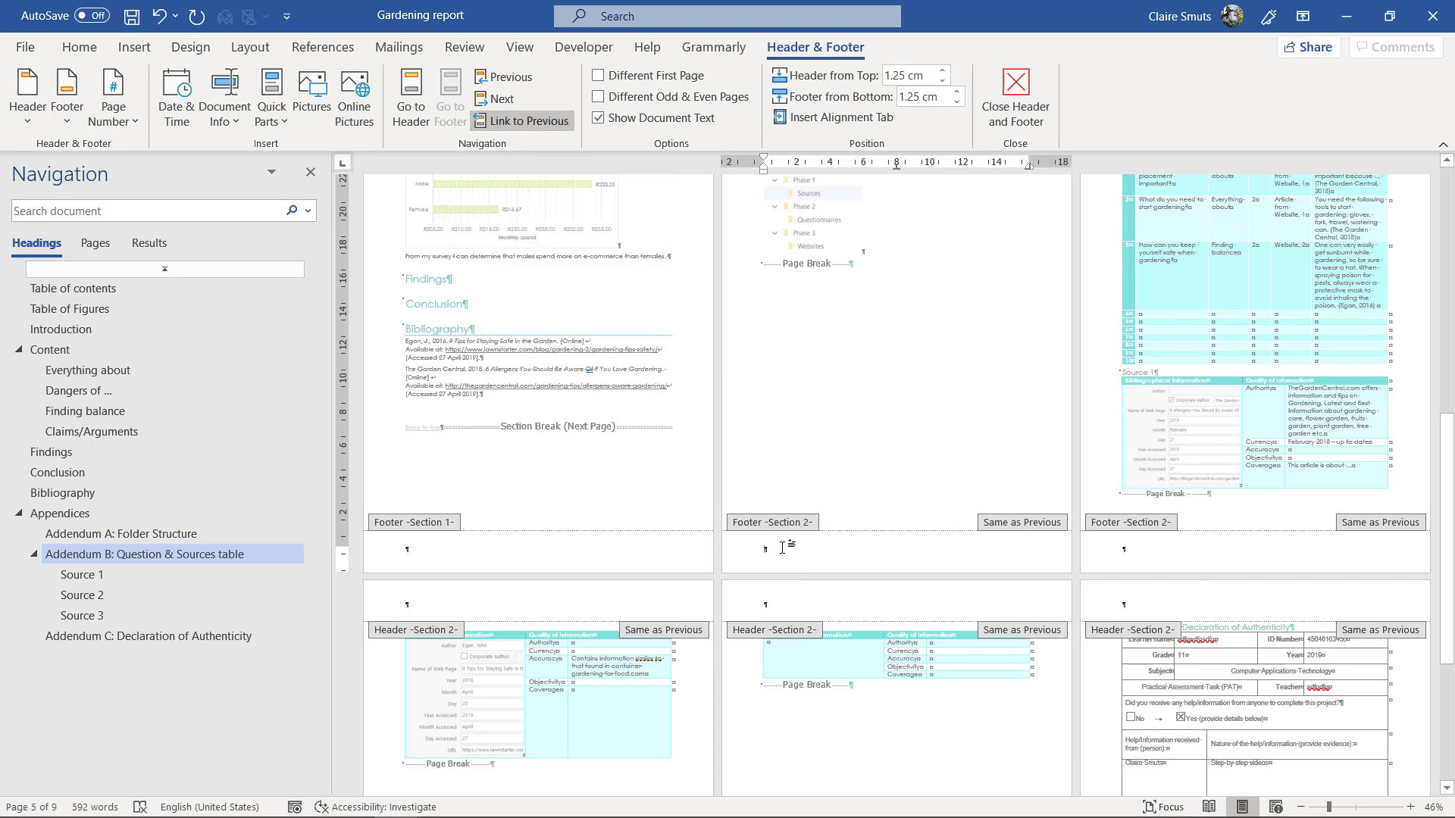
left_click(521, 127)
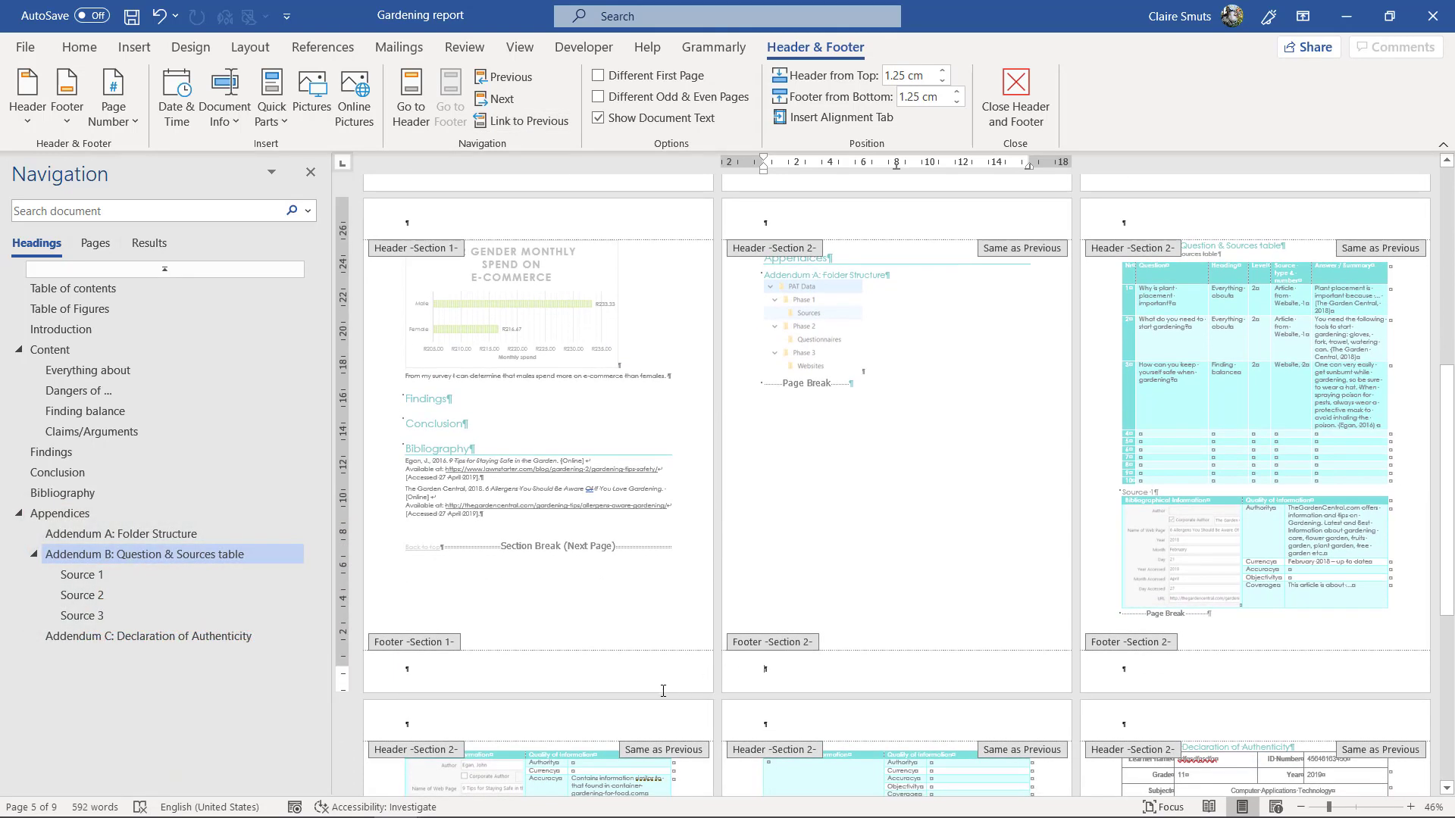
left_click(449, 673)
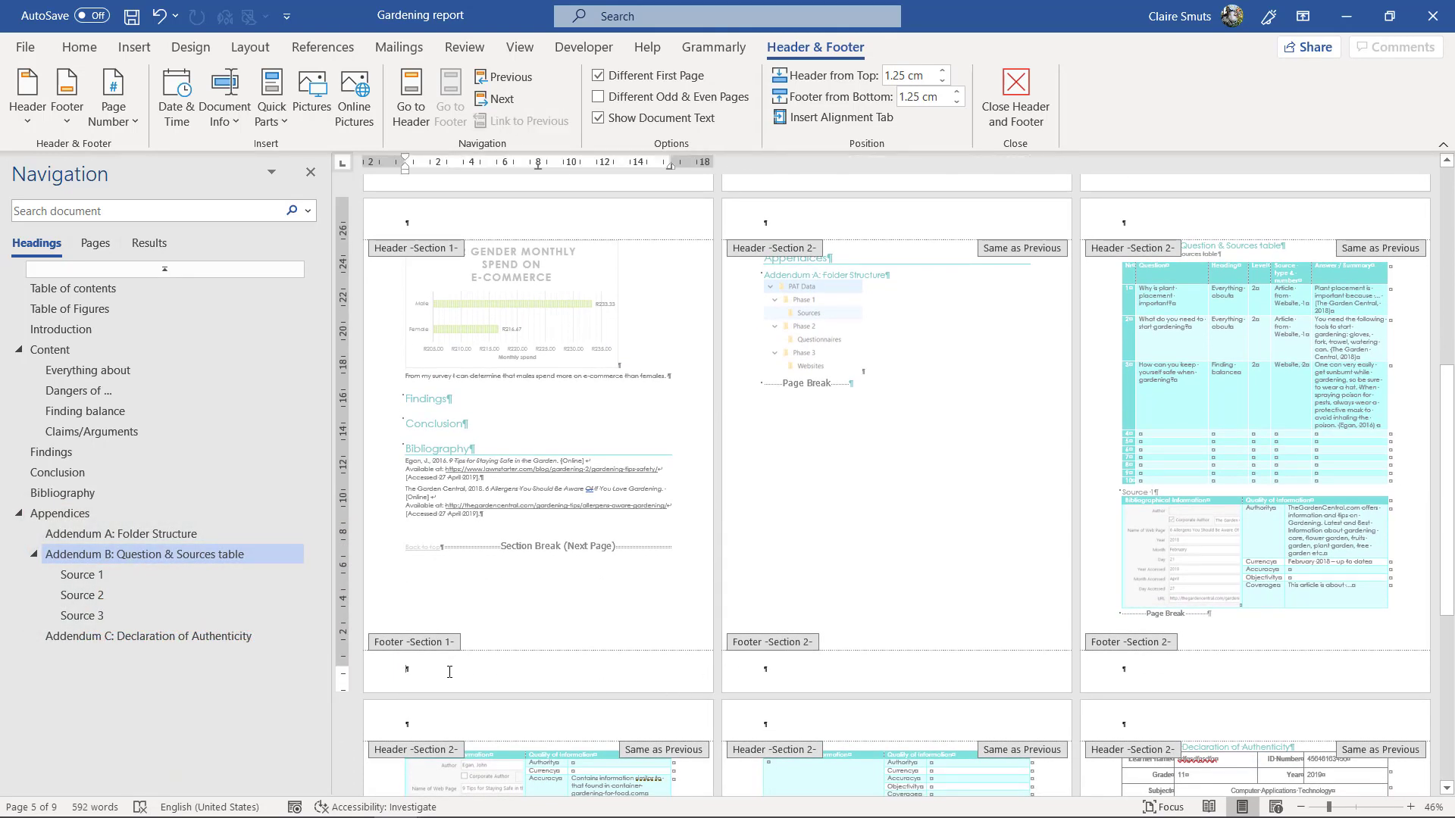
left_click(787, 667)
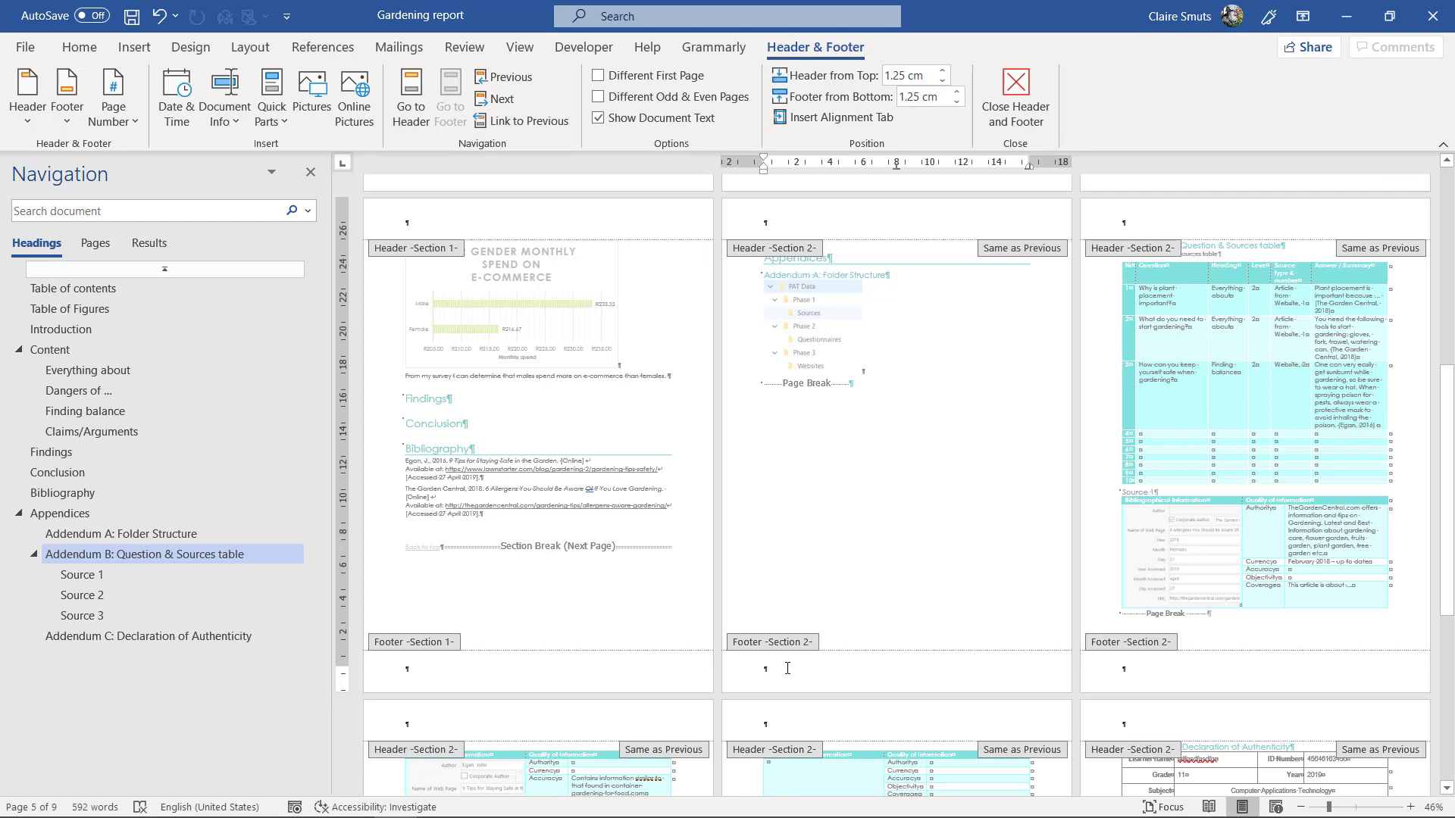
Insert a bottom-of-page number in the "Pg. Number 2" style into the Section 1 footer on the Table of contents page
scroll(787, 668, "up", 5)
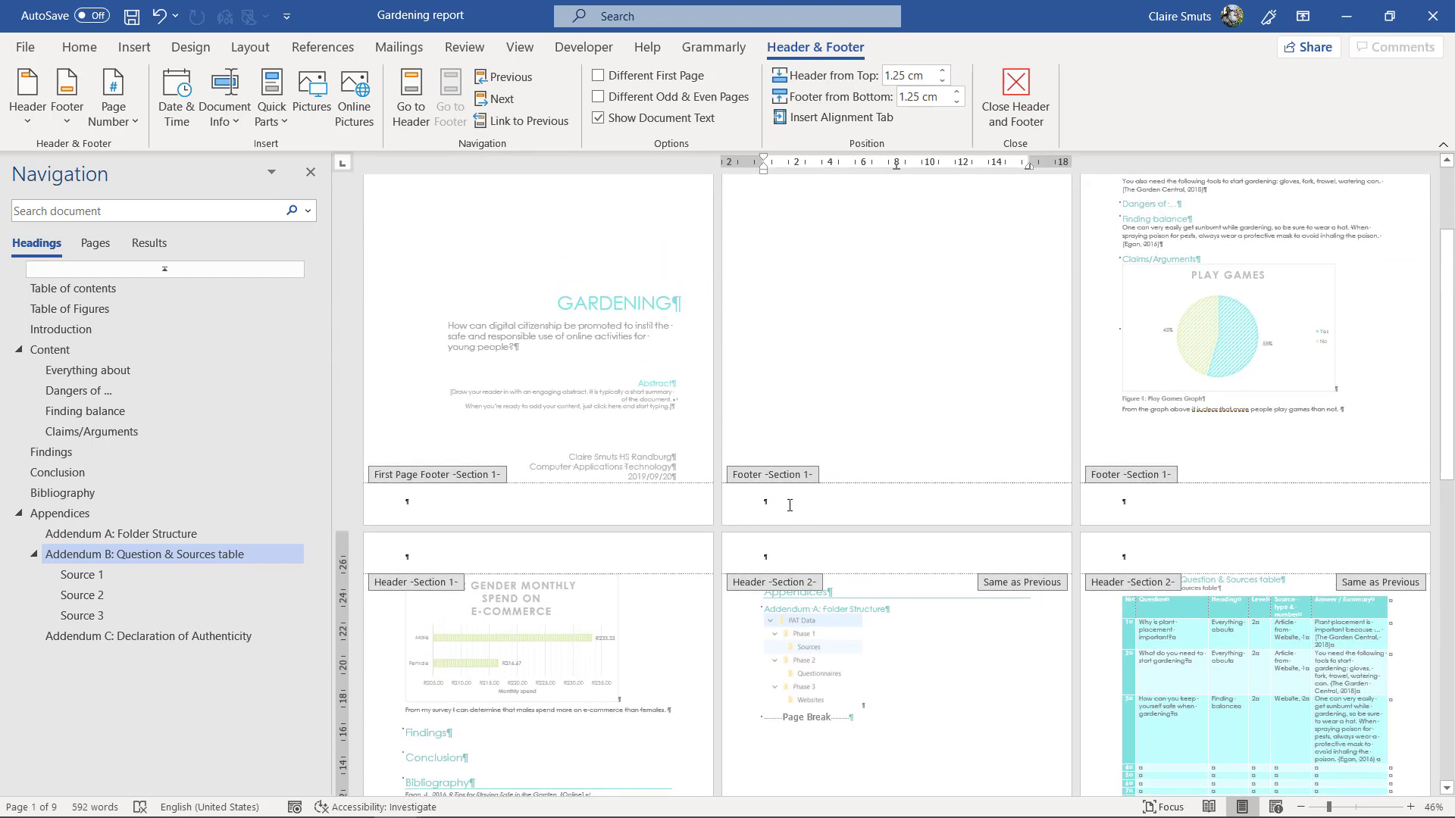
left_click(789, 506)
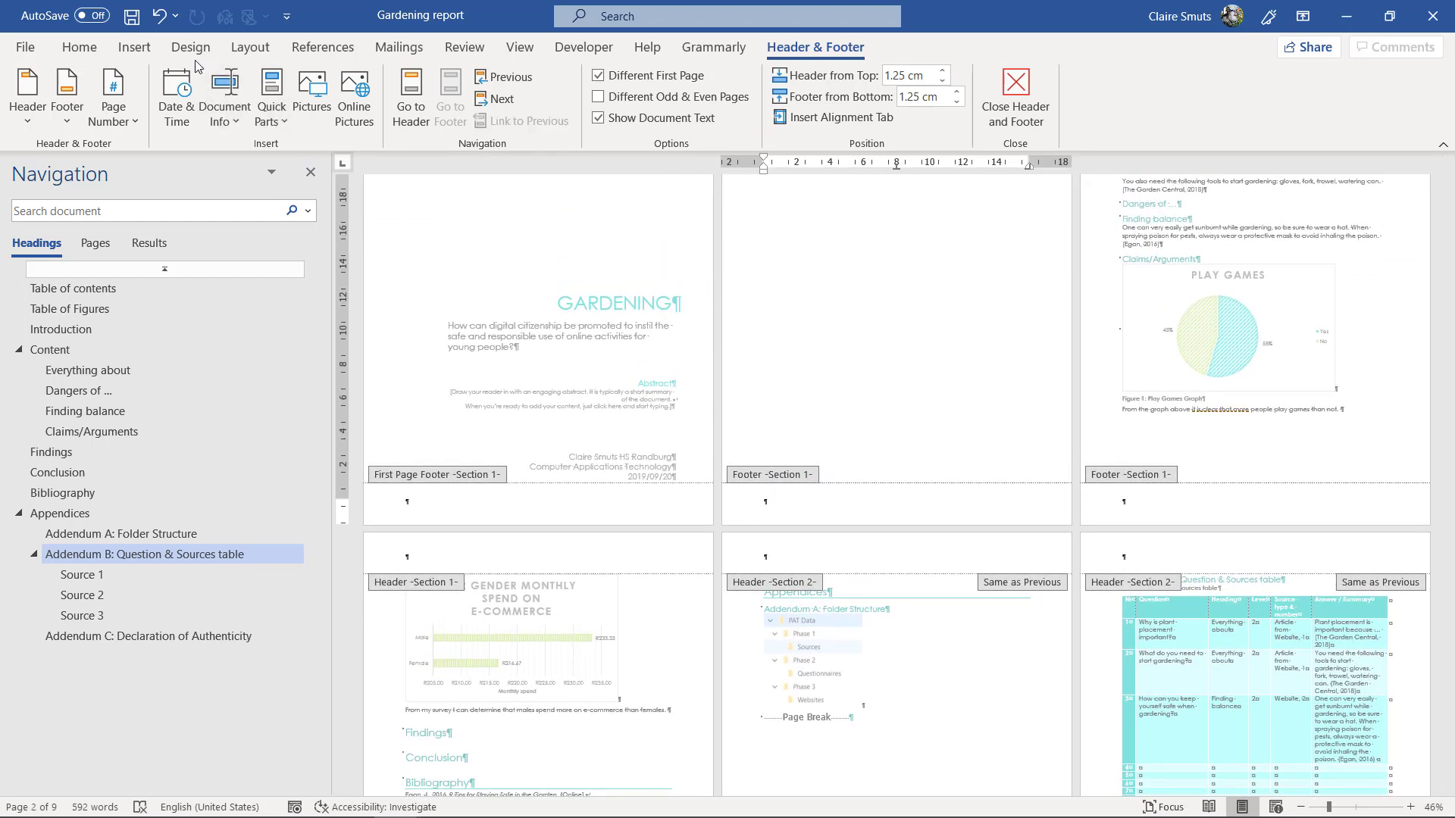
left_click(69, 113)
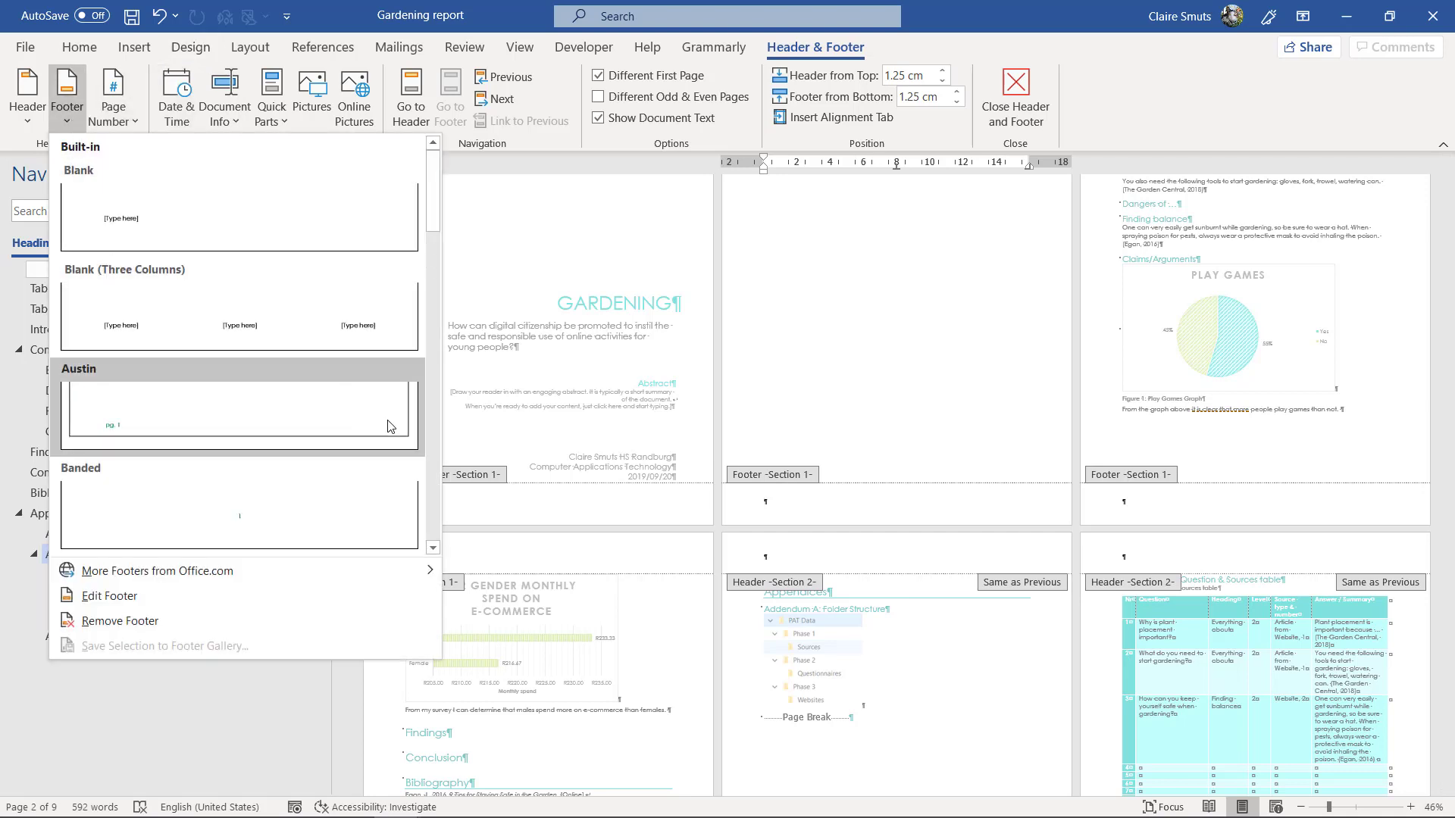
left_click(113, 102)
left_click(113, 107)
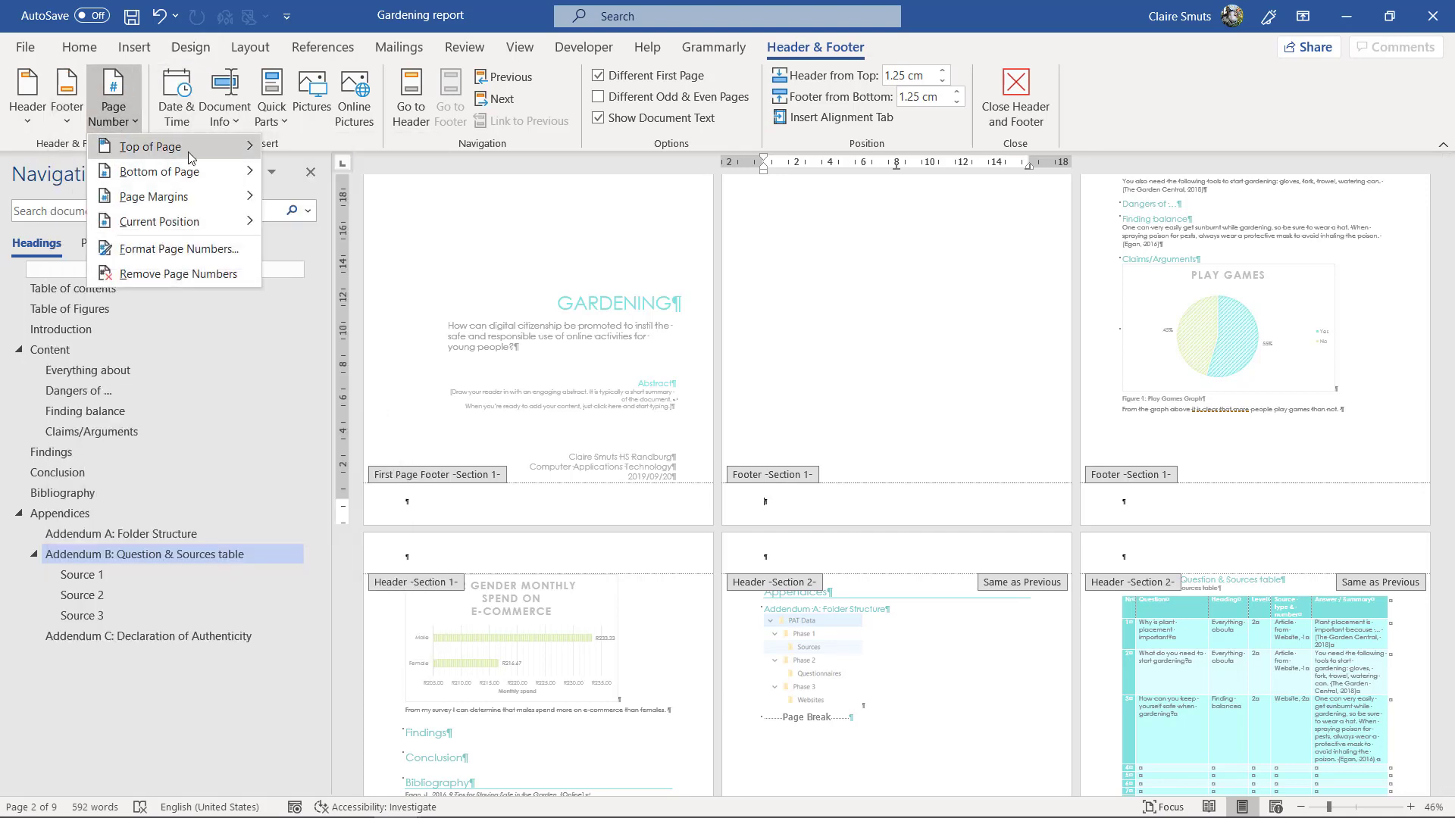
mouse_move(206, 166)
scroll(601, 367, "down", 5)
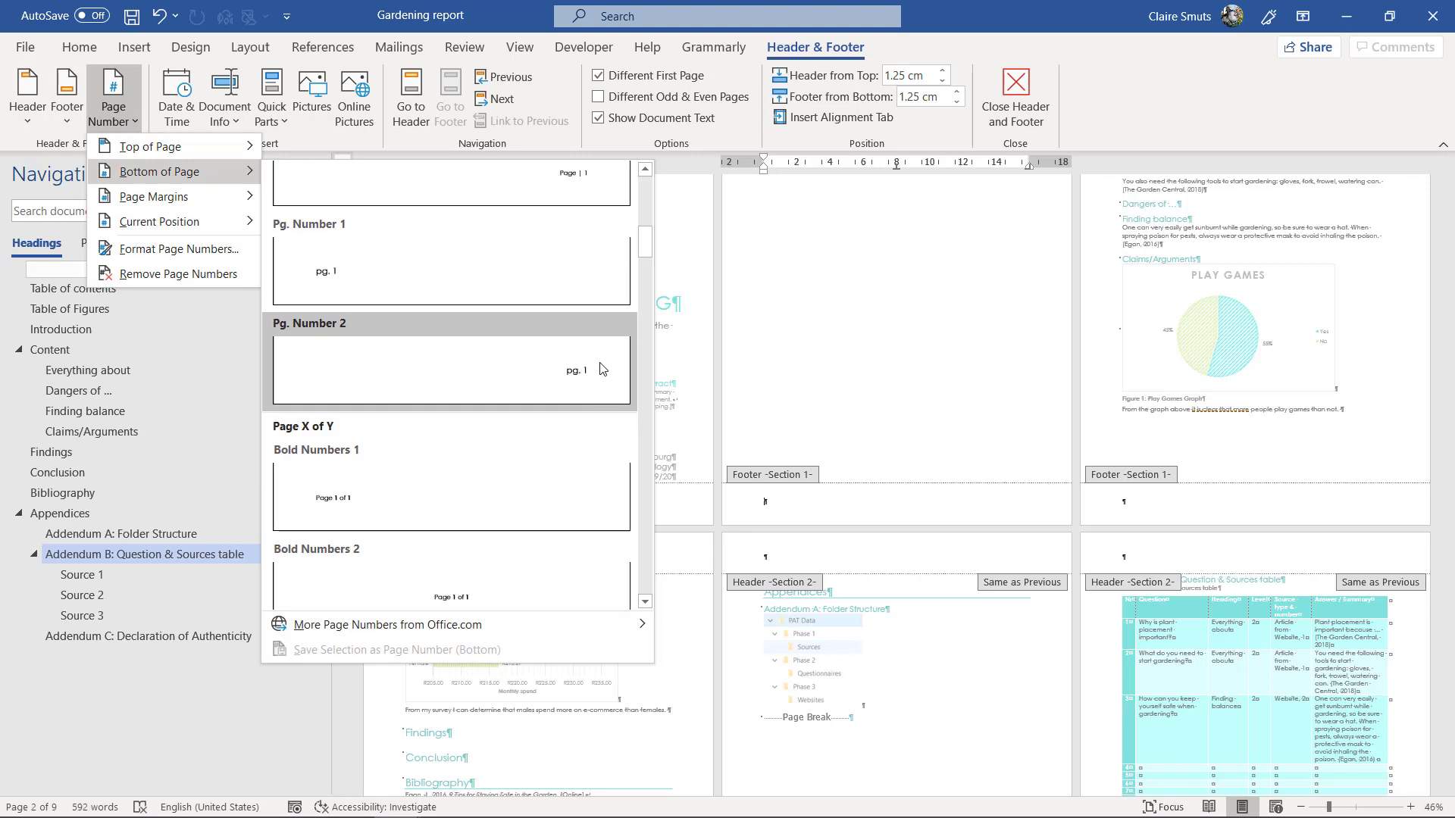
scroll(601, 357, "up", 5)
scroll(588, 399, "down", 5)
left_click(579, 390)
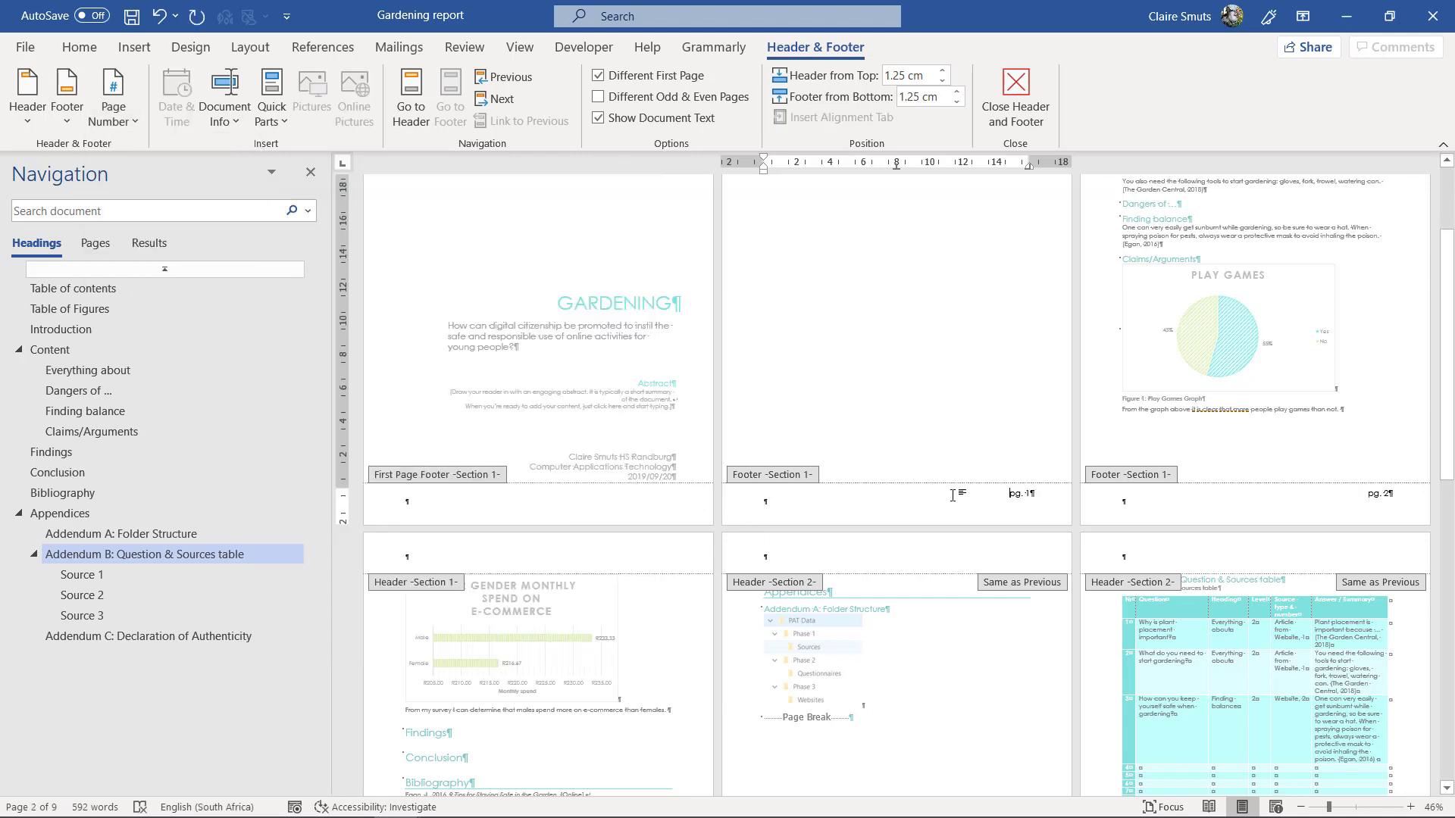
Delete the empty paragraph below the page number in the Section 1 footer
scroll(953, 495, "down", 1)
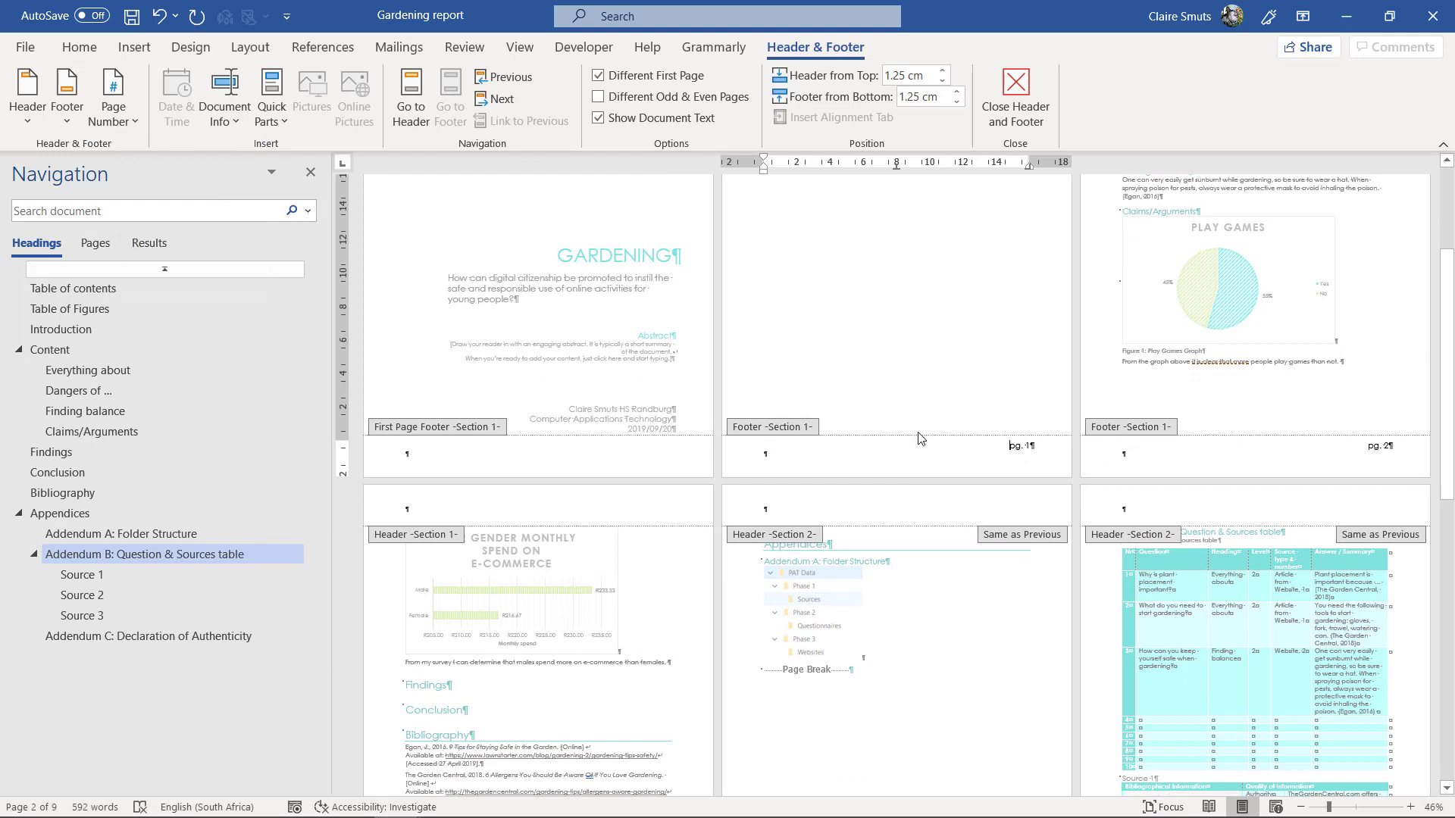
scroll(576, 379, "down", 2)
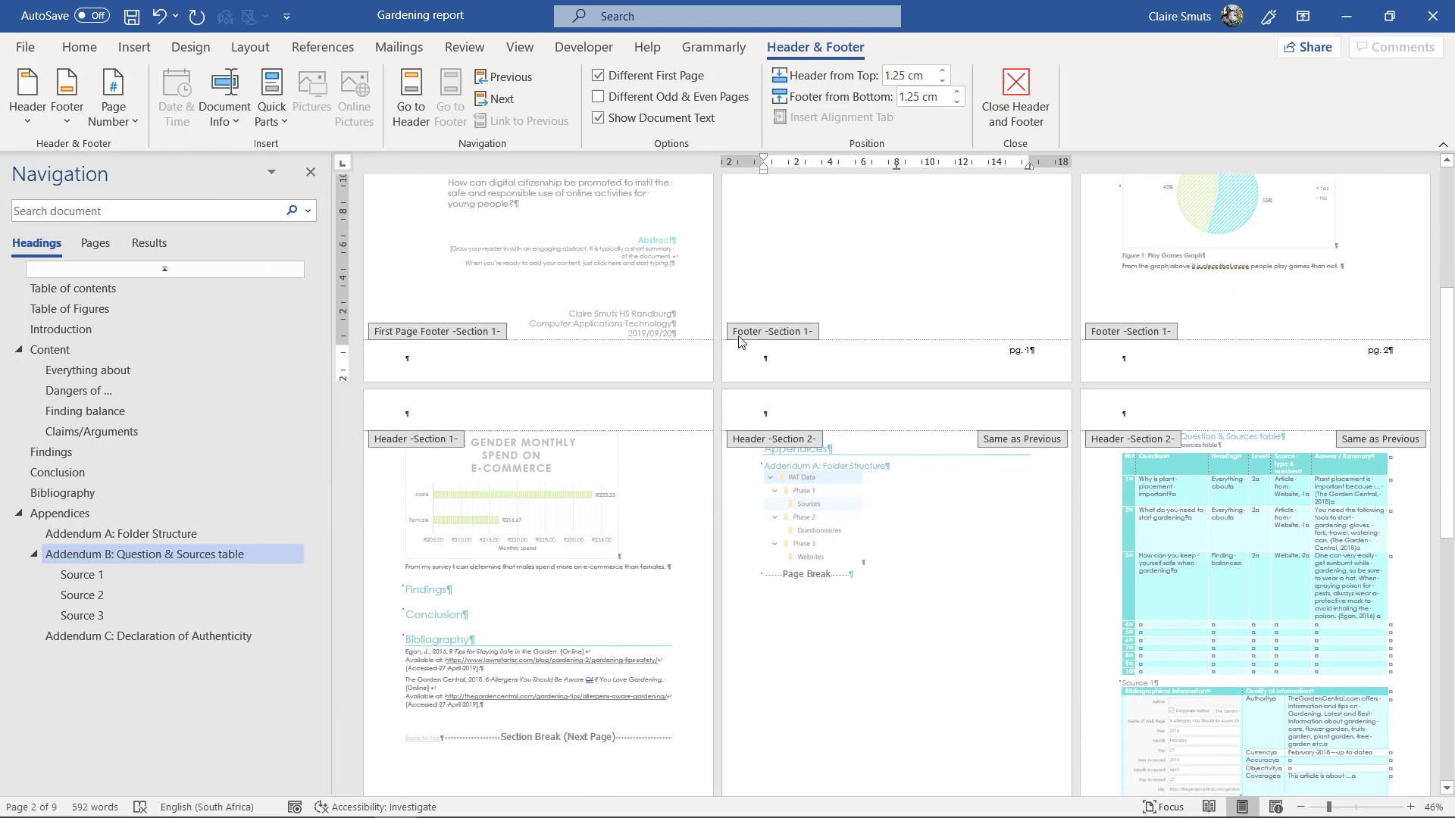
left_click(807, 368)
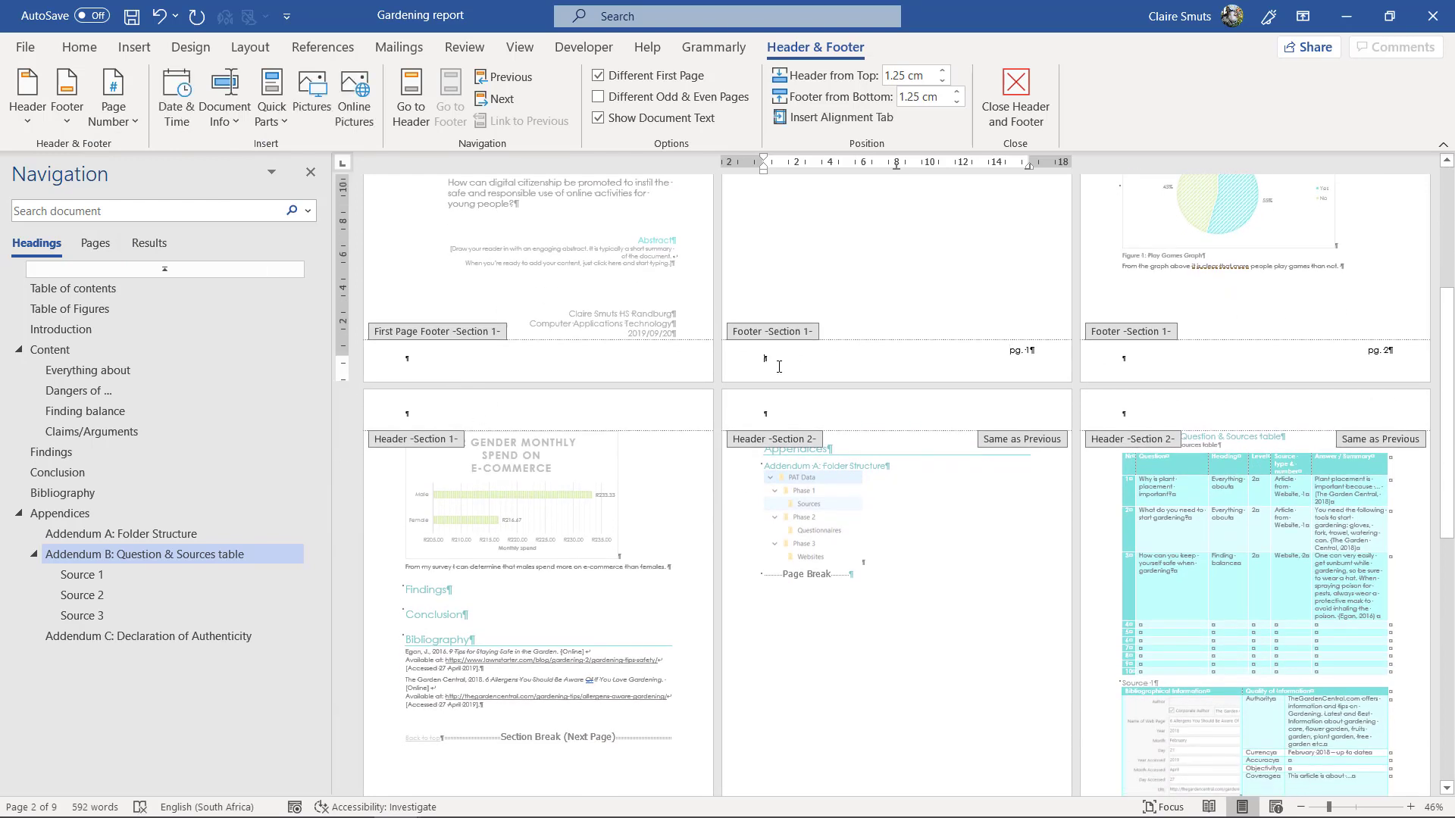
key("BackSpace")
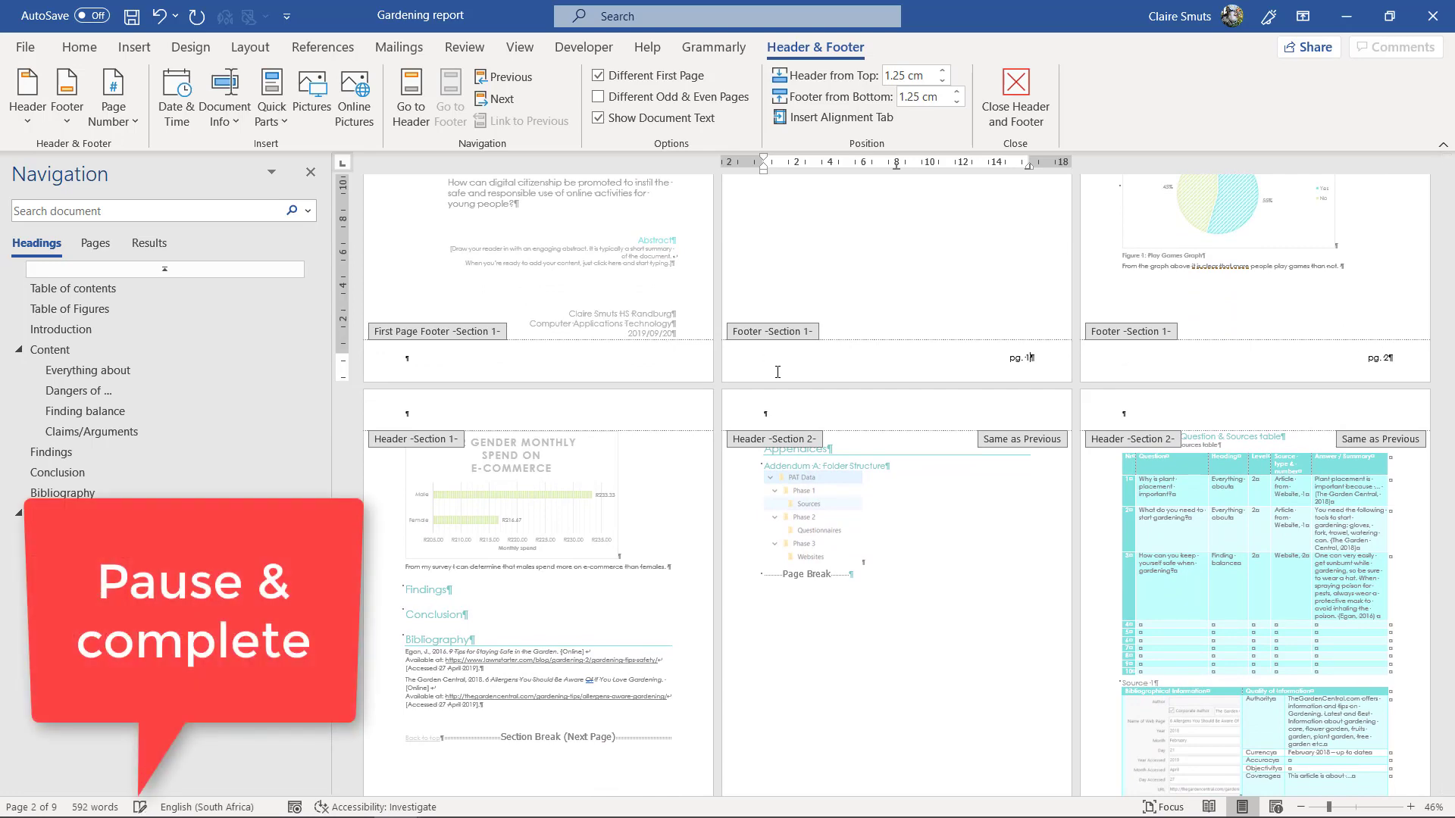
Insert a bottom-of-page number in the "Dots" style into the Section 2 footer and remove the extra empty paragraph
scroll(778, 371, "down", 5)
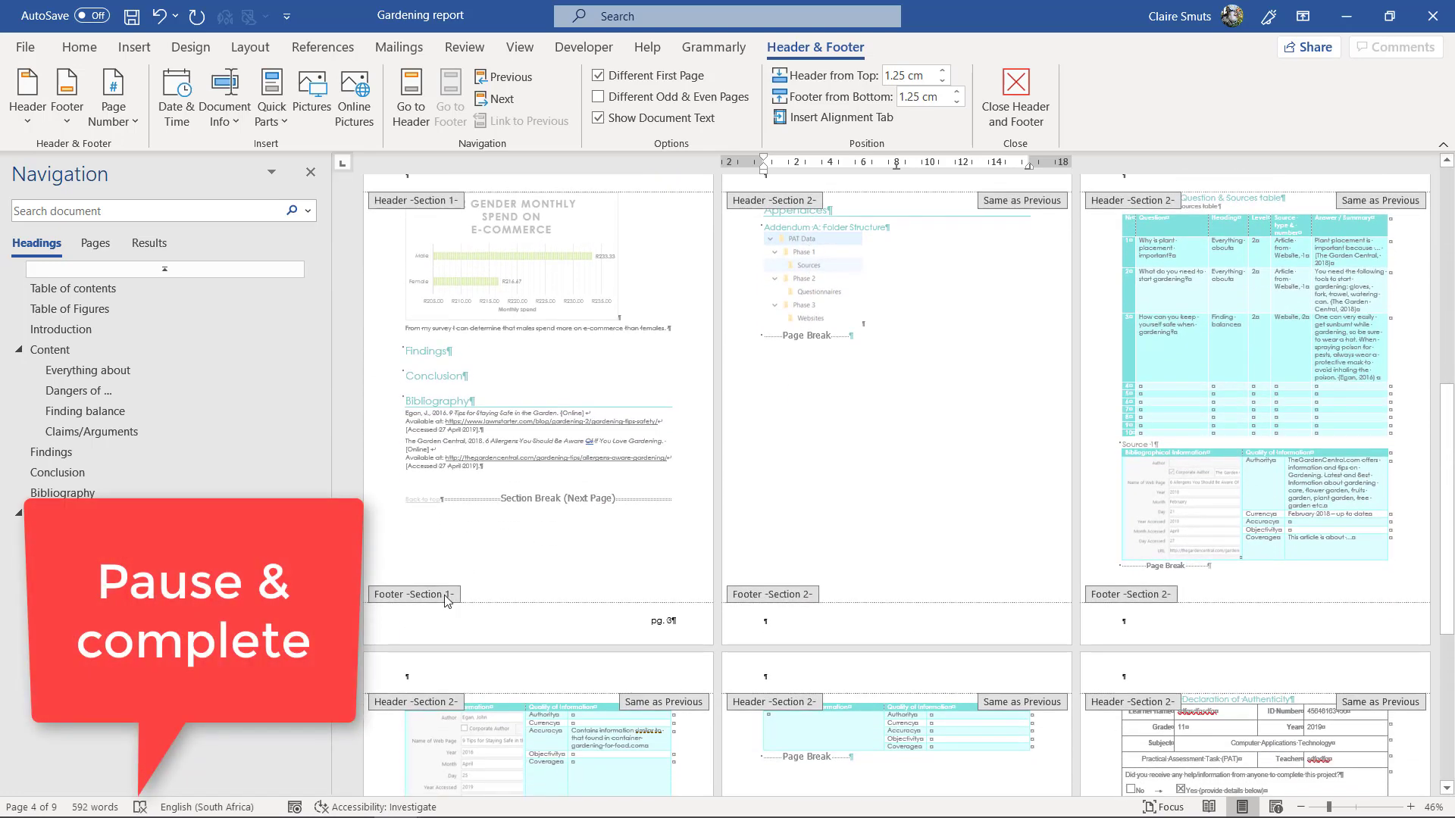
left_click(766, 622)
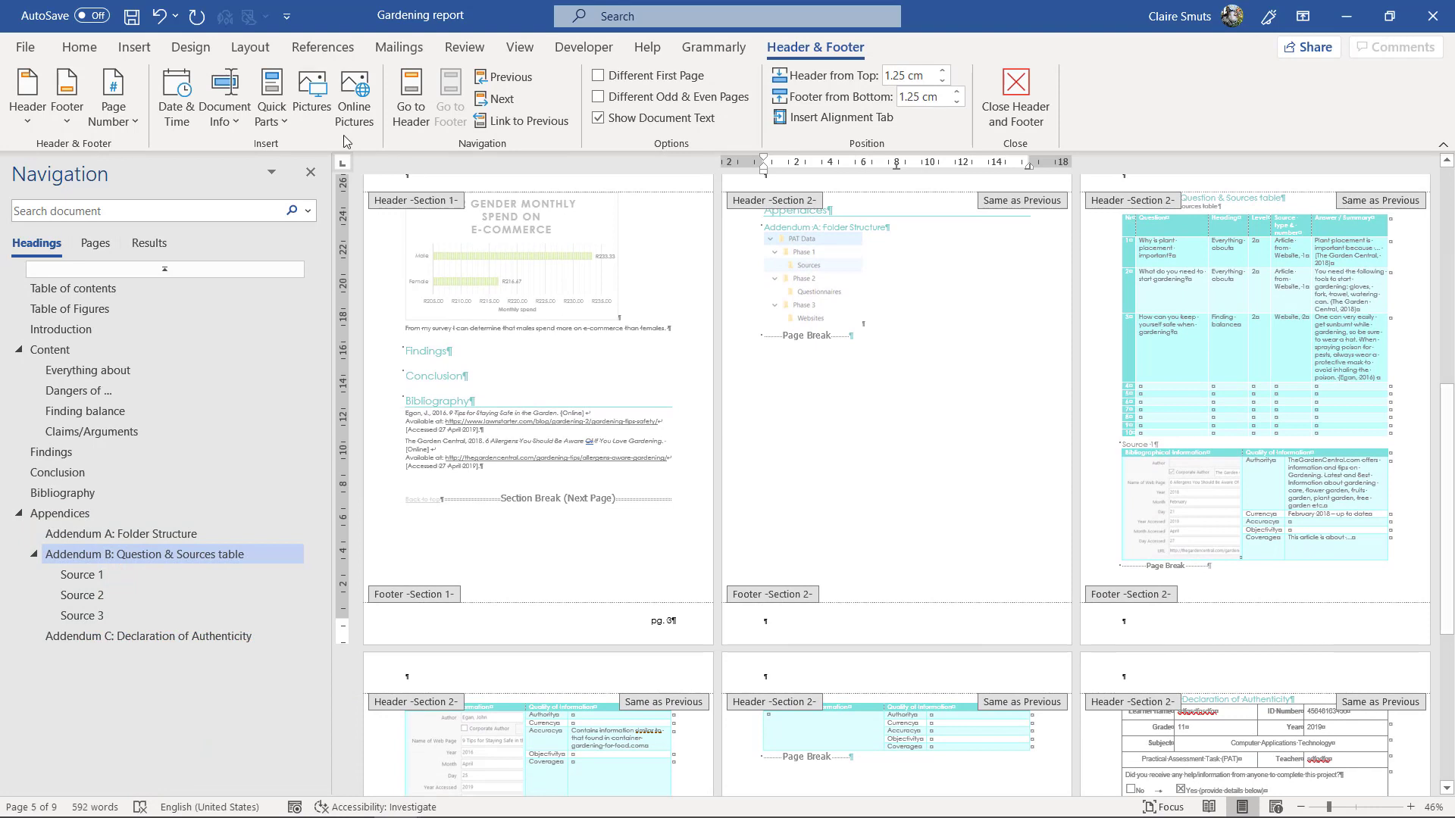
left_click(125, 121)
mouse_move(161, 172)
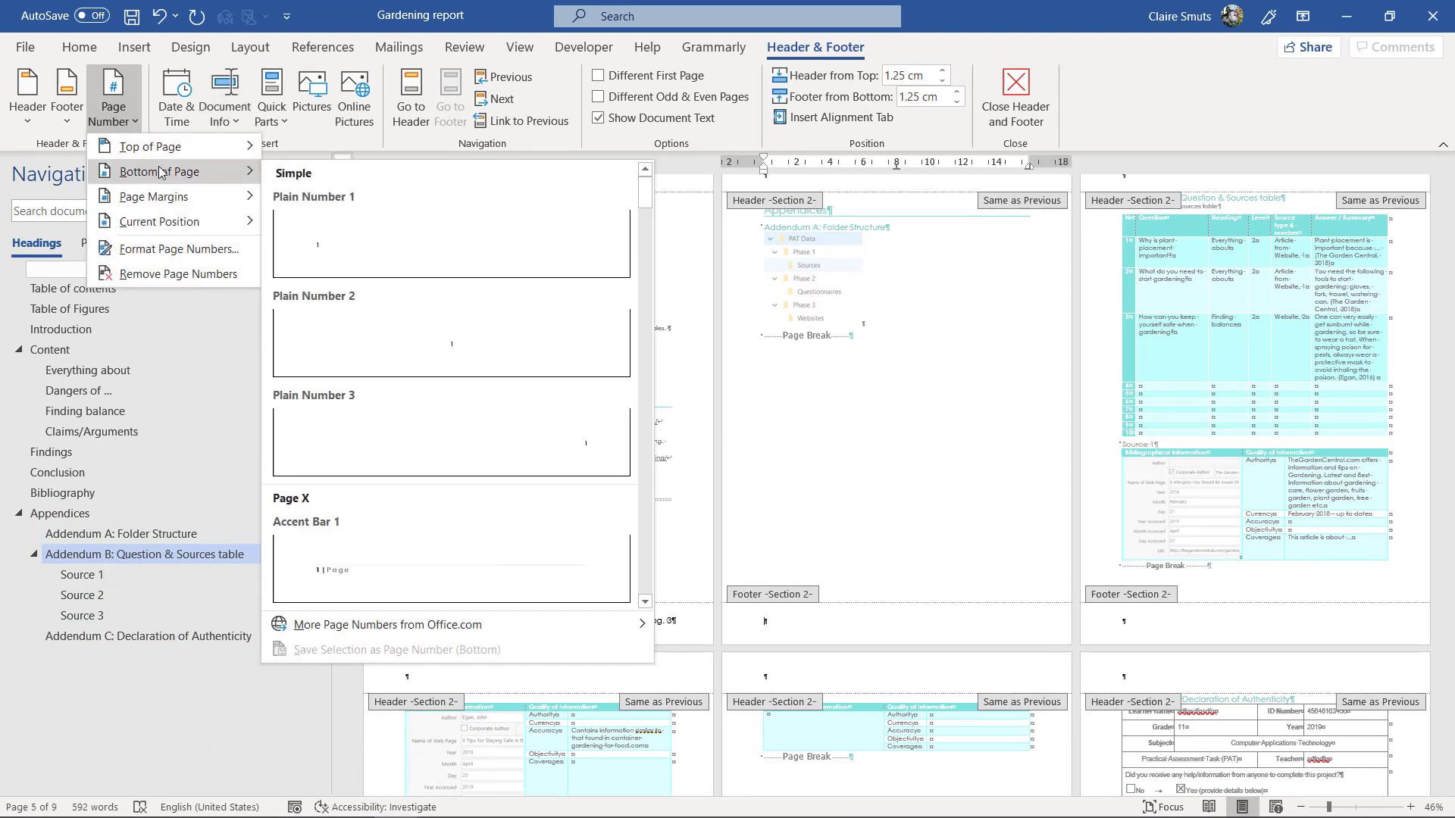
scroll(589, 345, "down", 3)
scroll(591, 356, "down", 5)
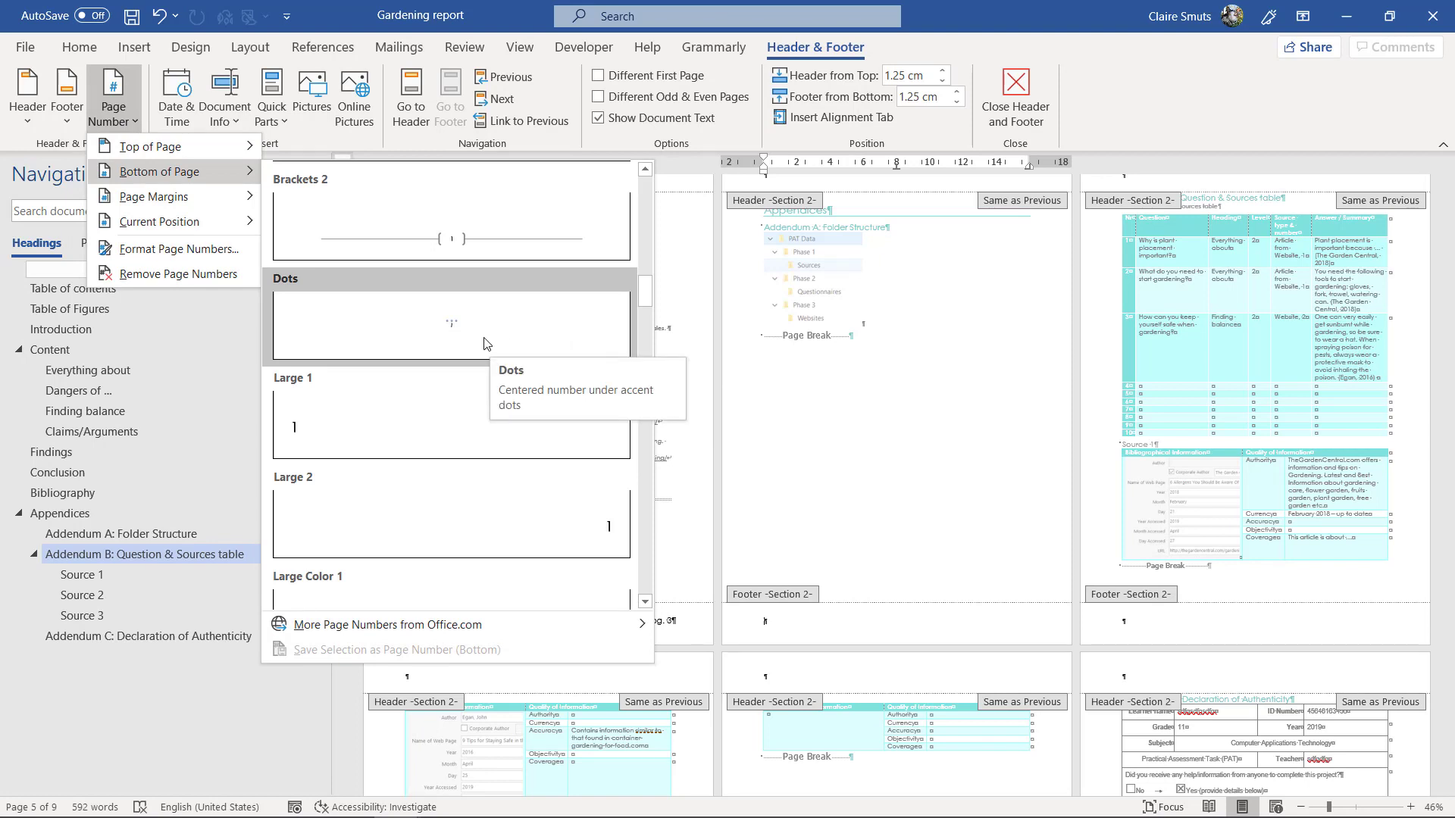
left_click(484, 343)
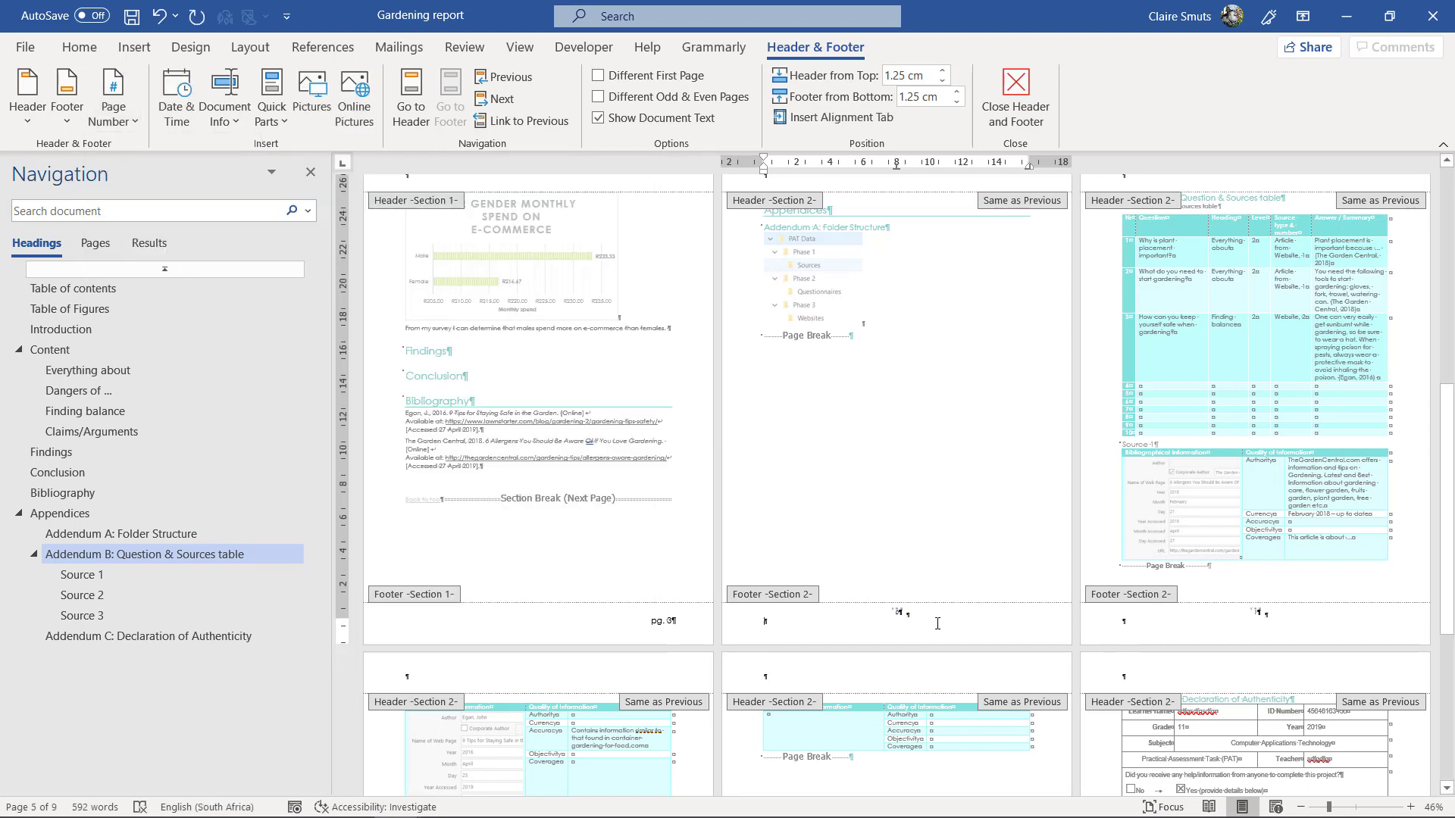
key("BackSpace")
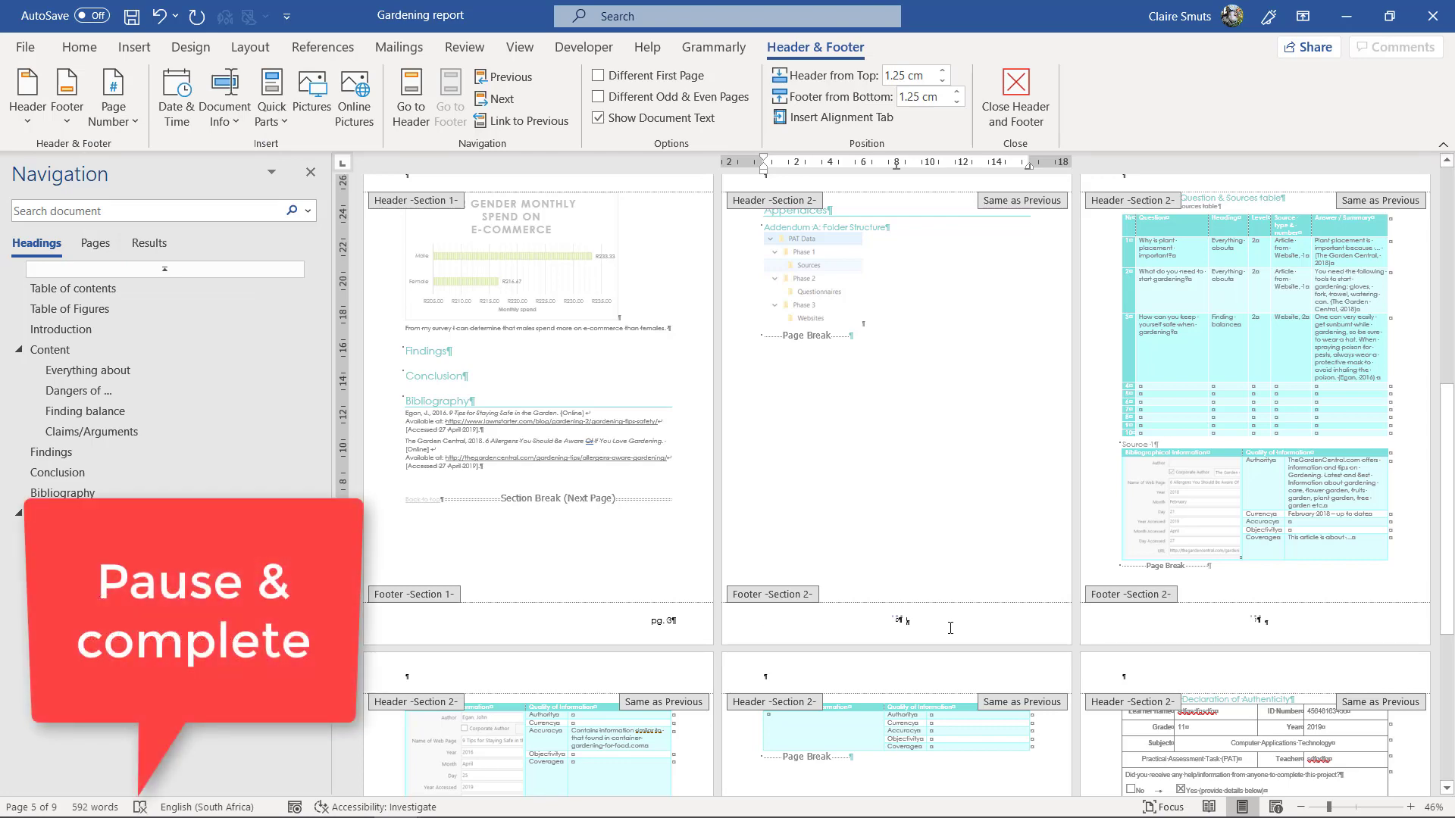
Set the Section 2 page numbering to start at 1, keeping the 1, 2, 3 number format
scroll(951, 628, "up", 5)
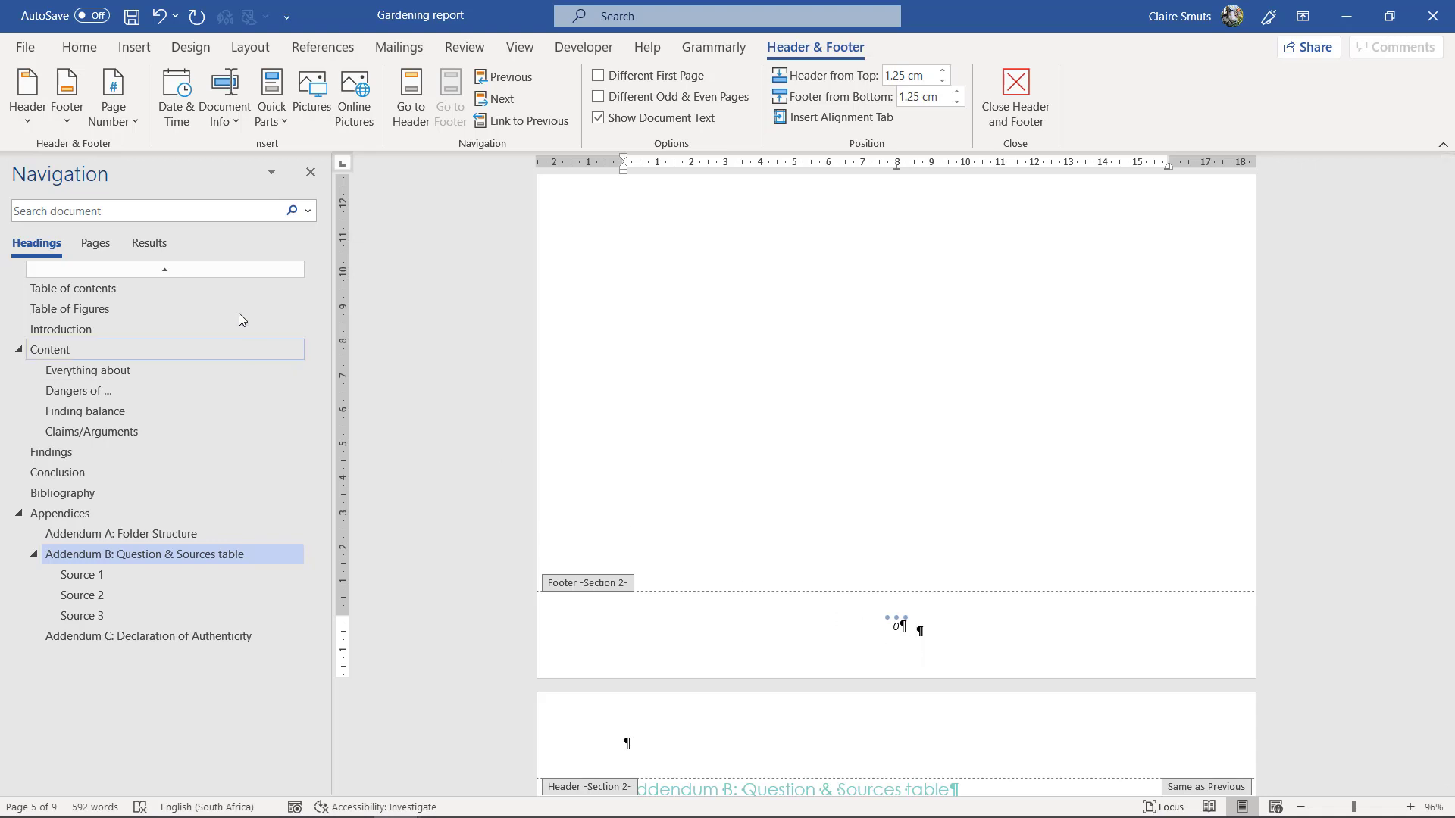
left_click(105, 114)
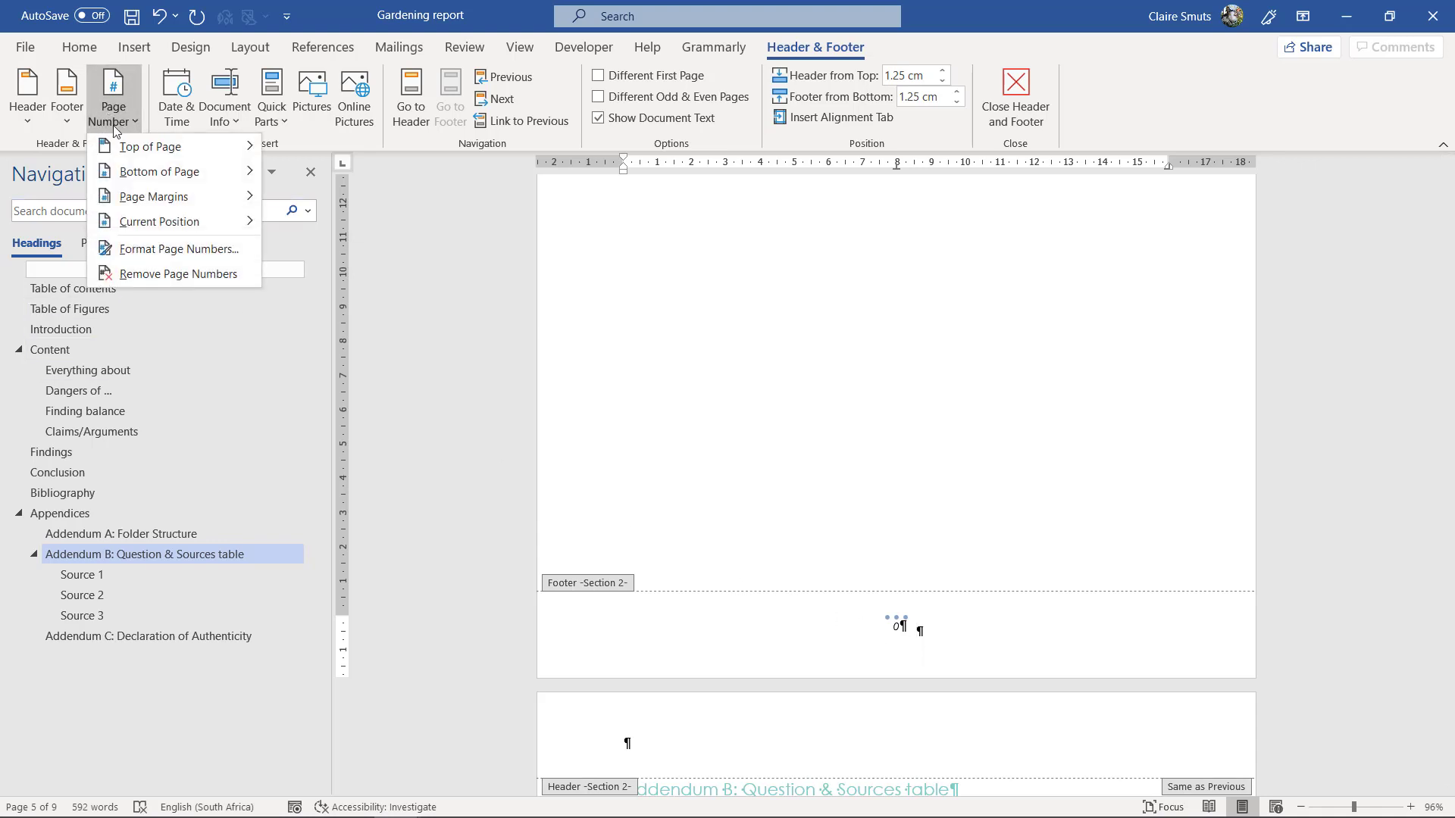
left_click(156, 251)
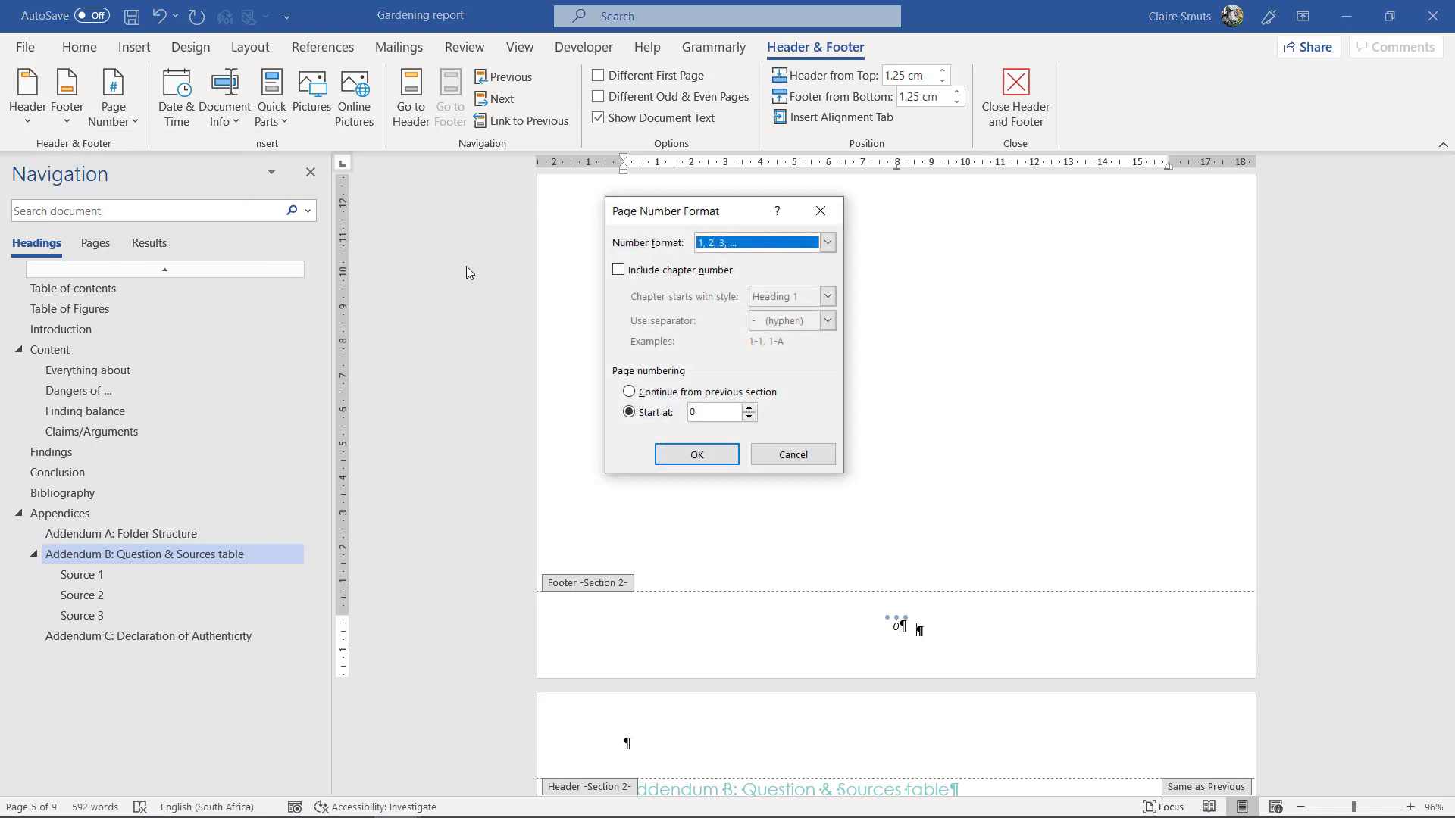
left_click(749, 408)
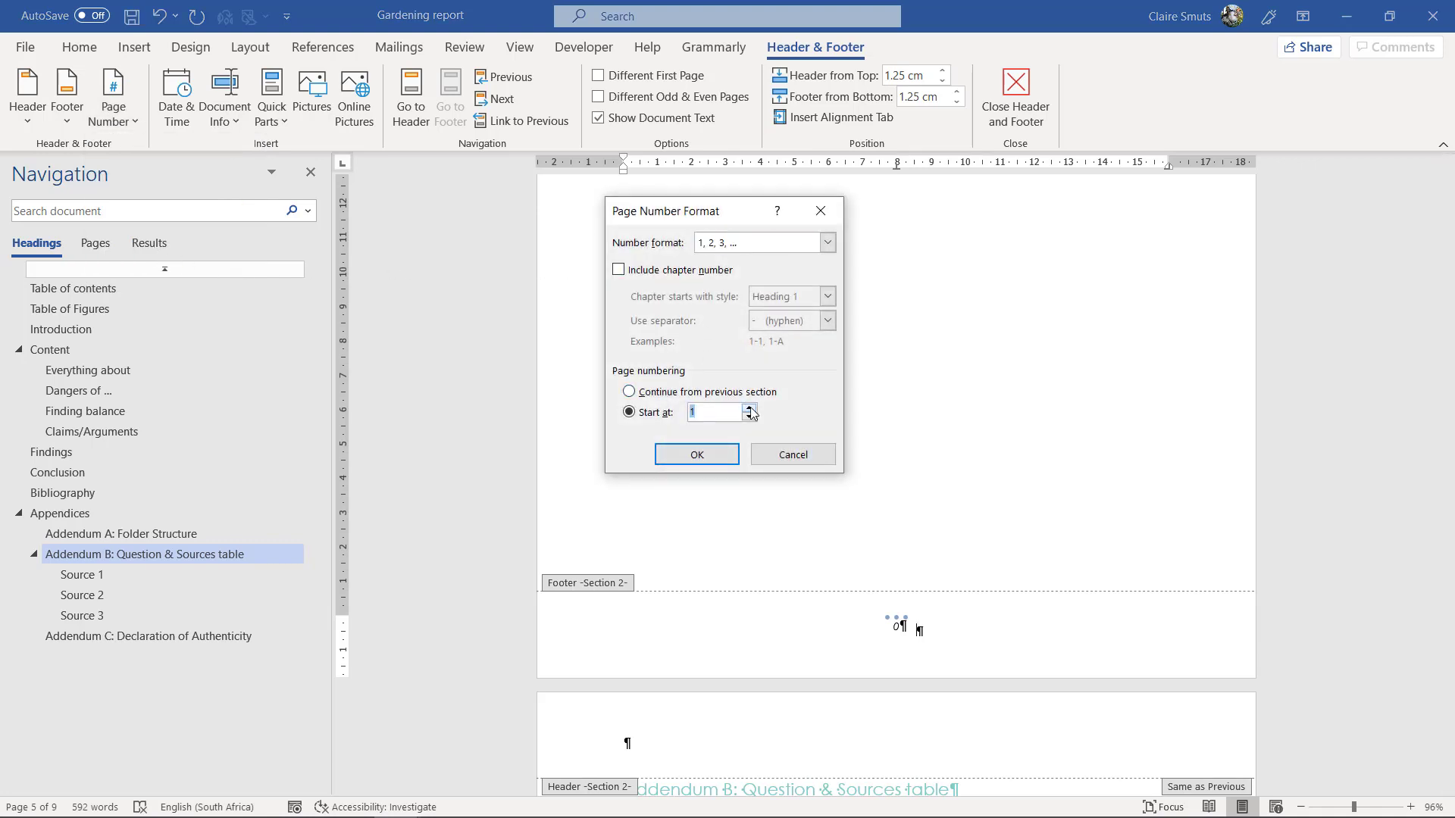
left_click(802, 250)
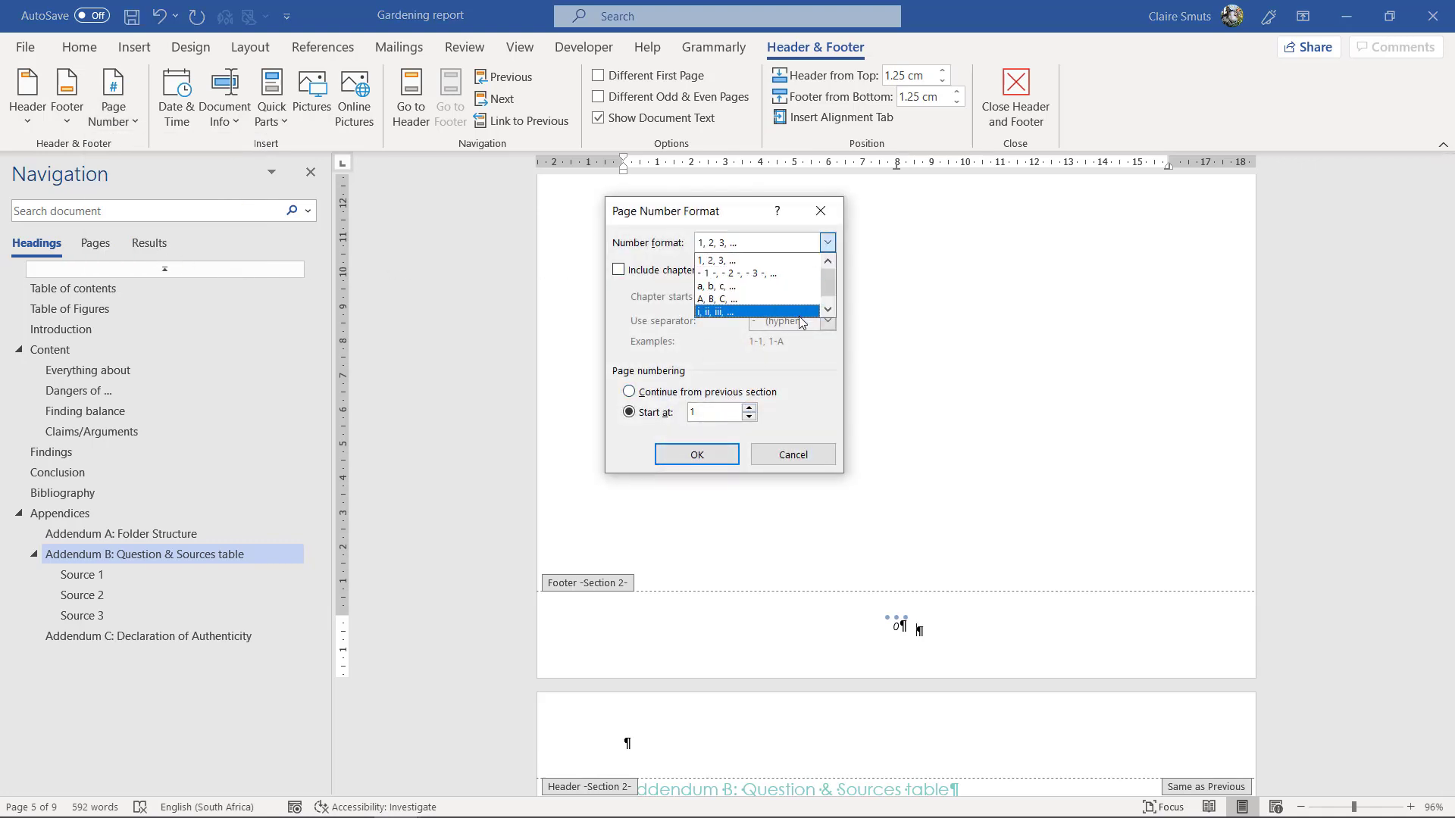
left_click(721, 457)
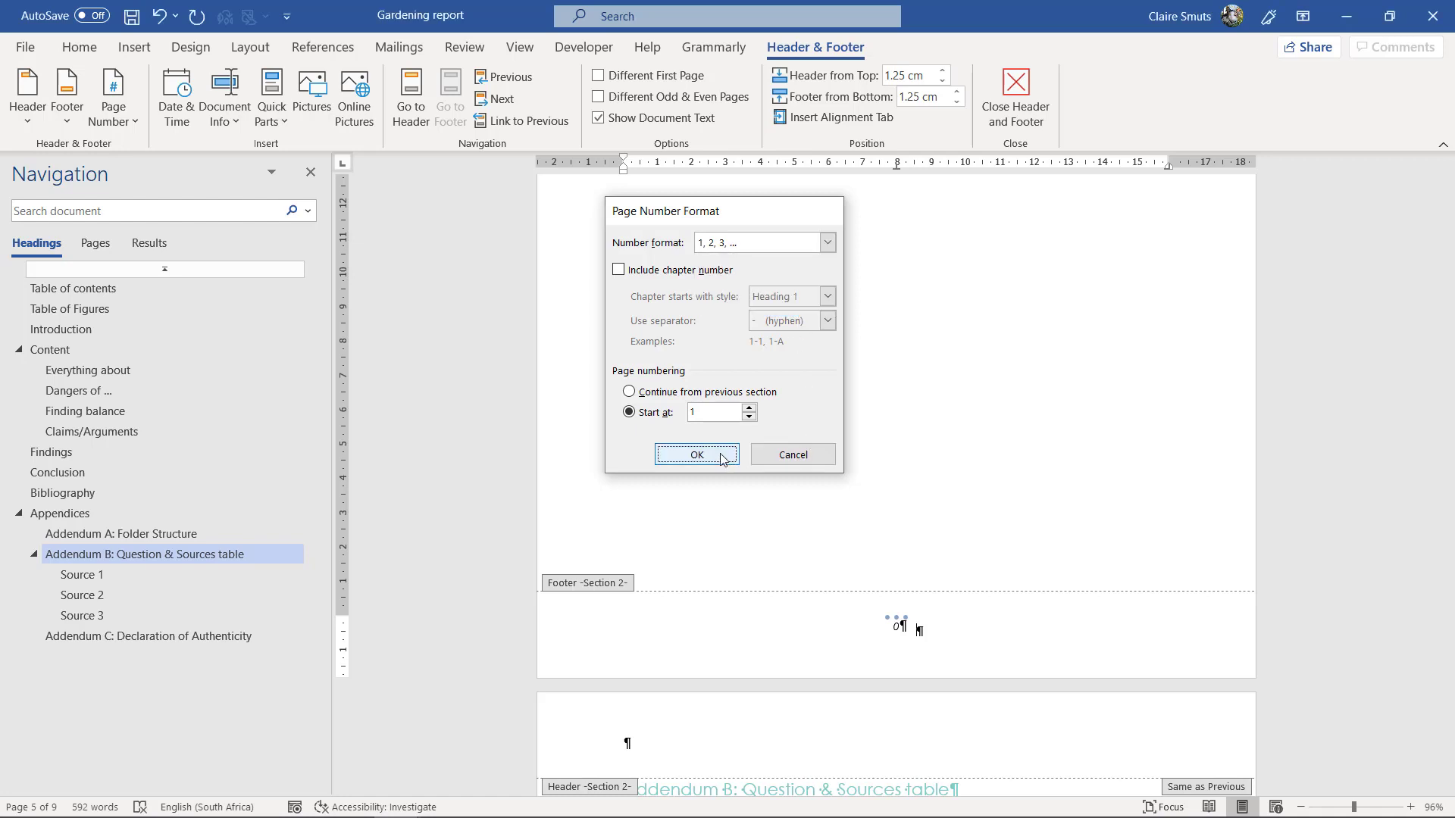
Check the page number in the Section 2 footers across the annexures and leave header and footer editing
scroll(830, 470, "up", 2)
scroll(873, 485, "down", 5)
scroll(878, 493, "down", 10)
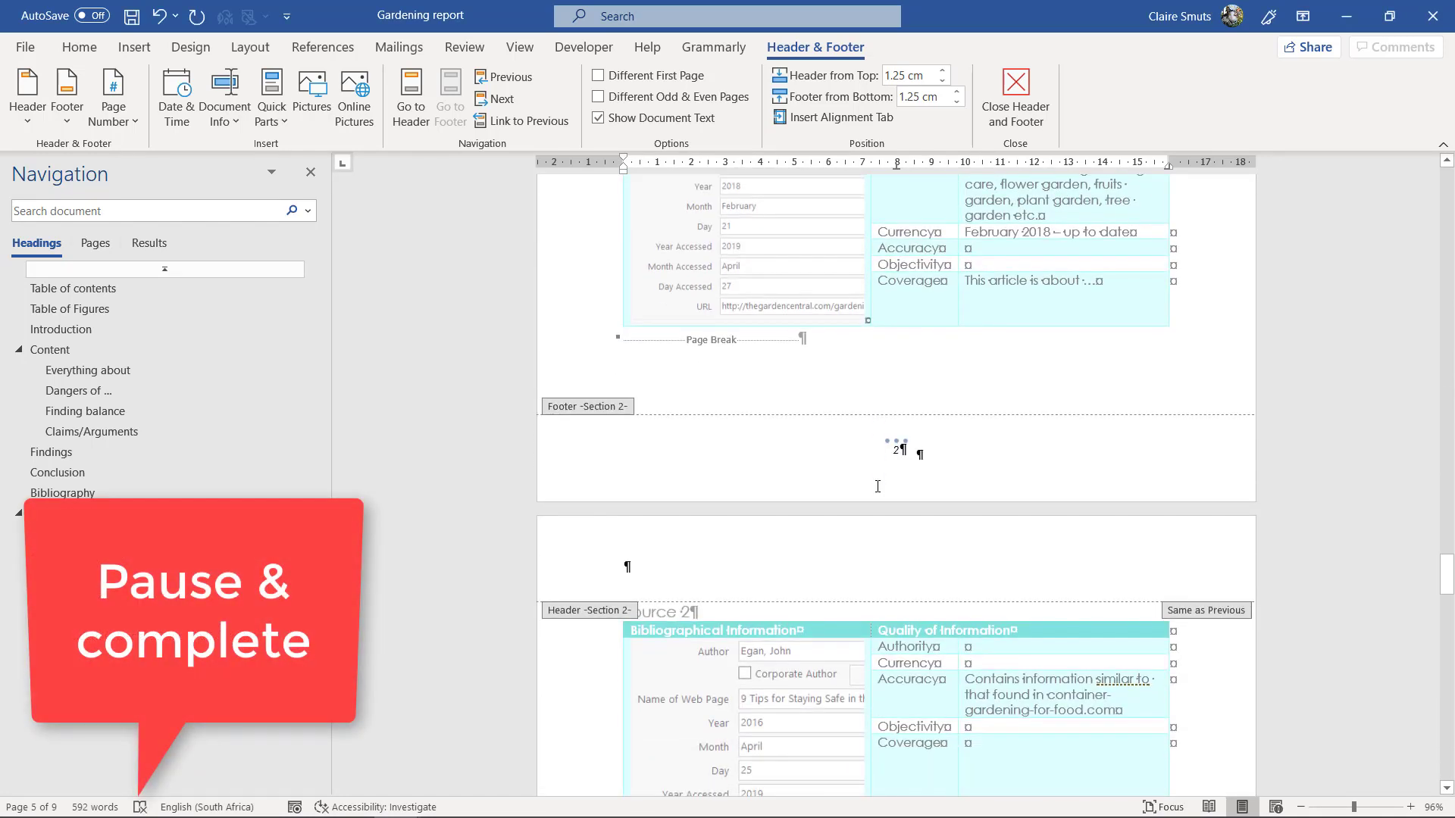
left_click(901, 450)
left_click(957, 458)
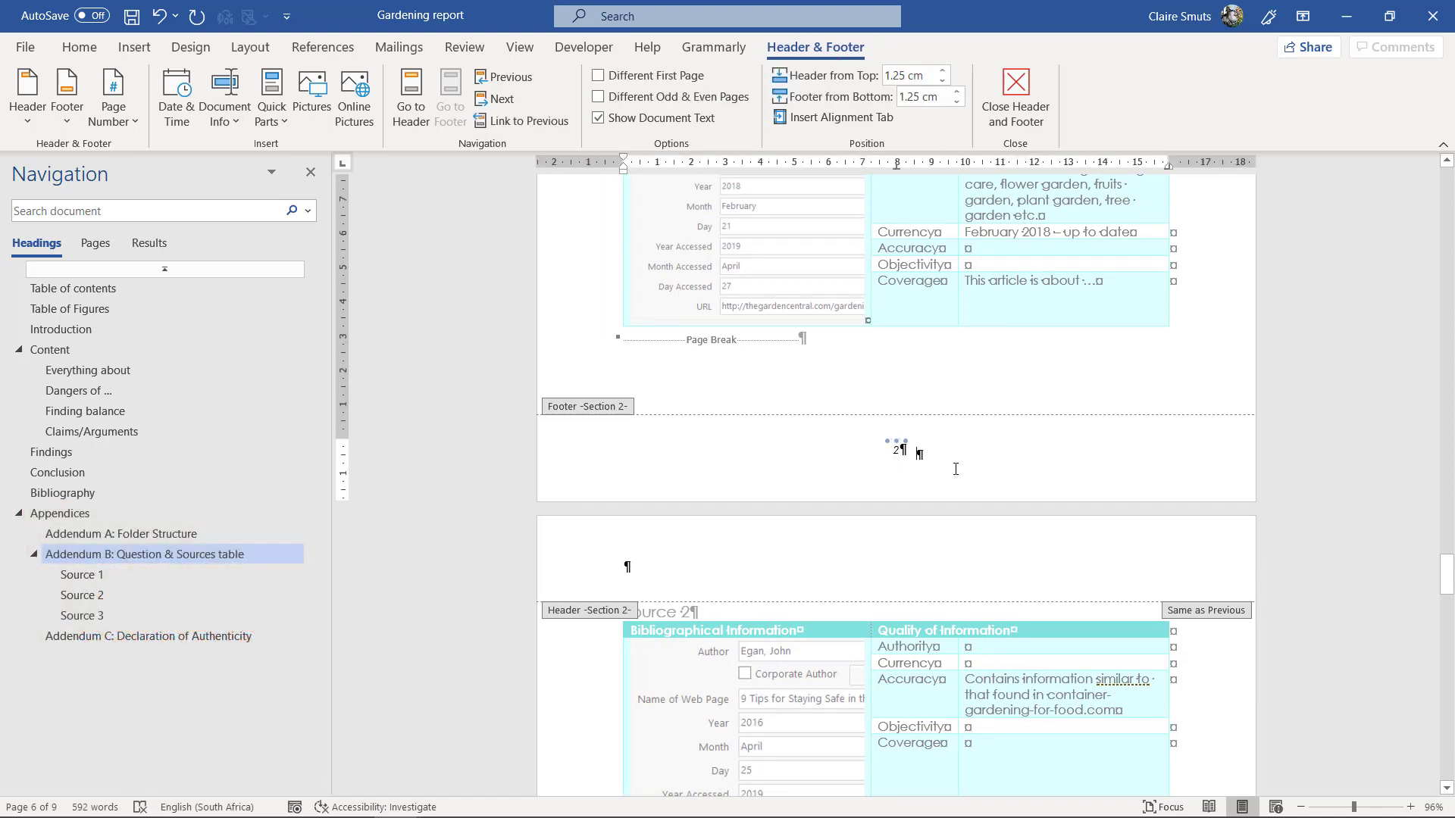
left_click(899, 449)
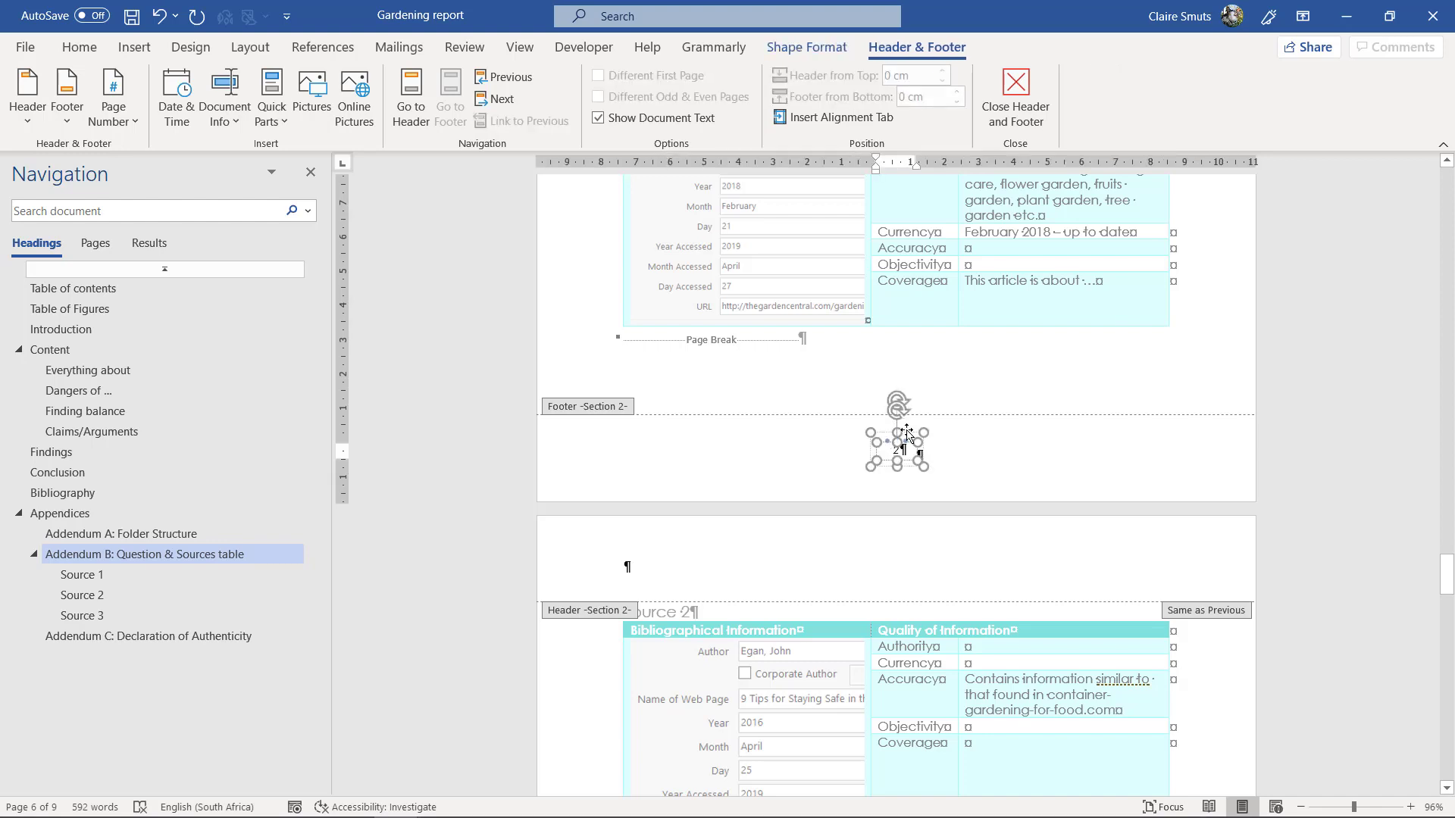
left_click(964, 455)
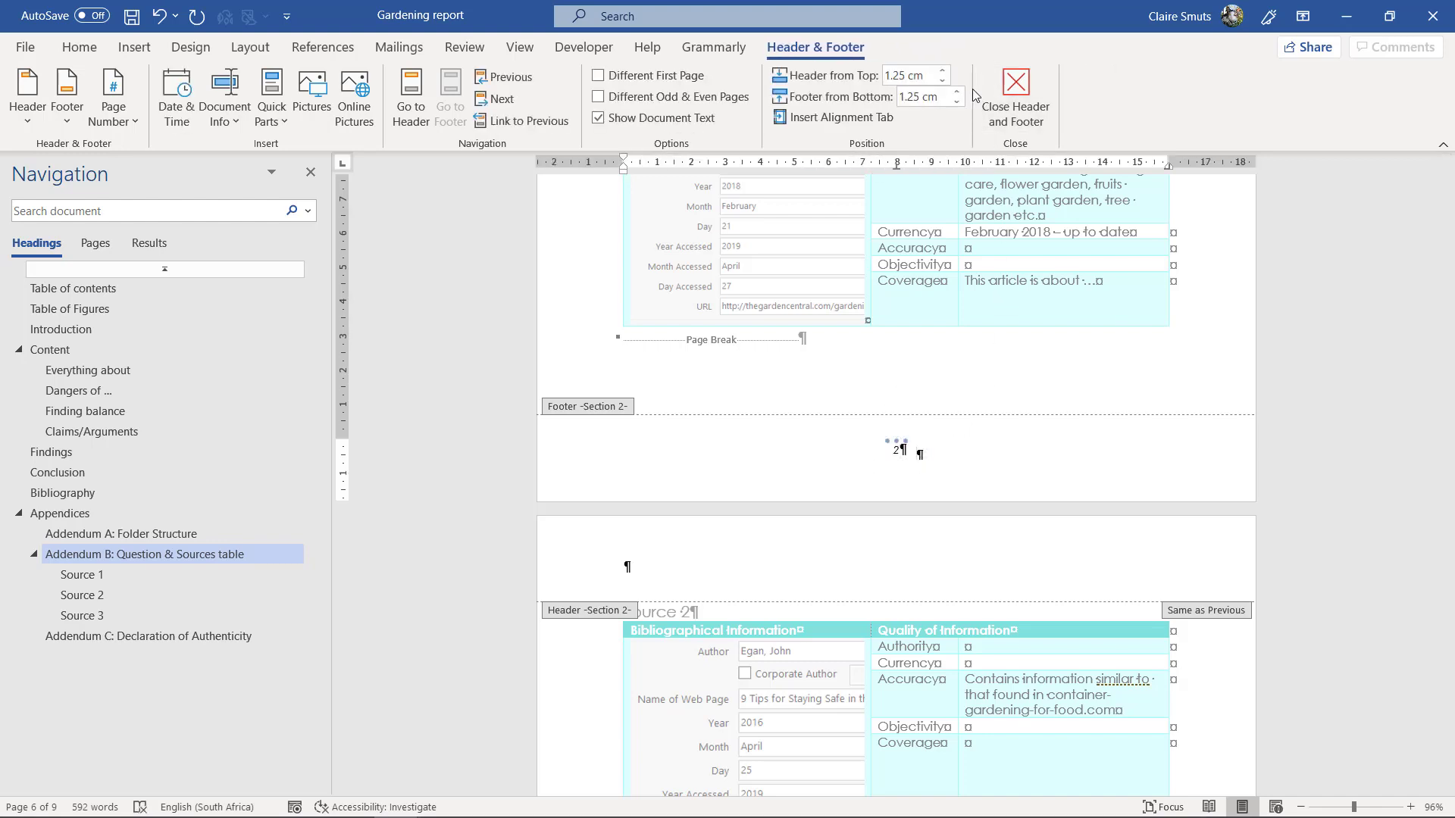
left_click(1015, 94)
Delete the typed "Table of contents" heading and apply the Normal style to the empty paragraph left above "Table of Figures"
scroll(876, 377, "up", 3)
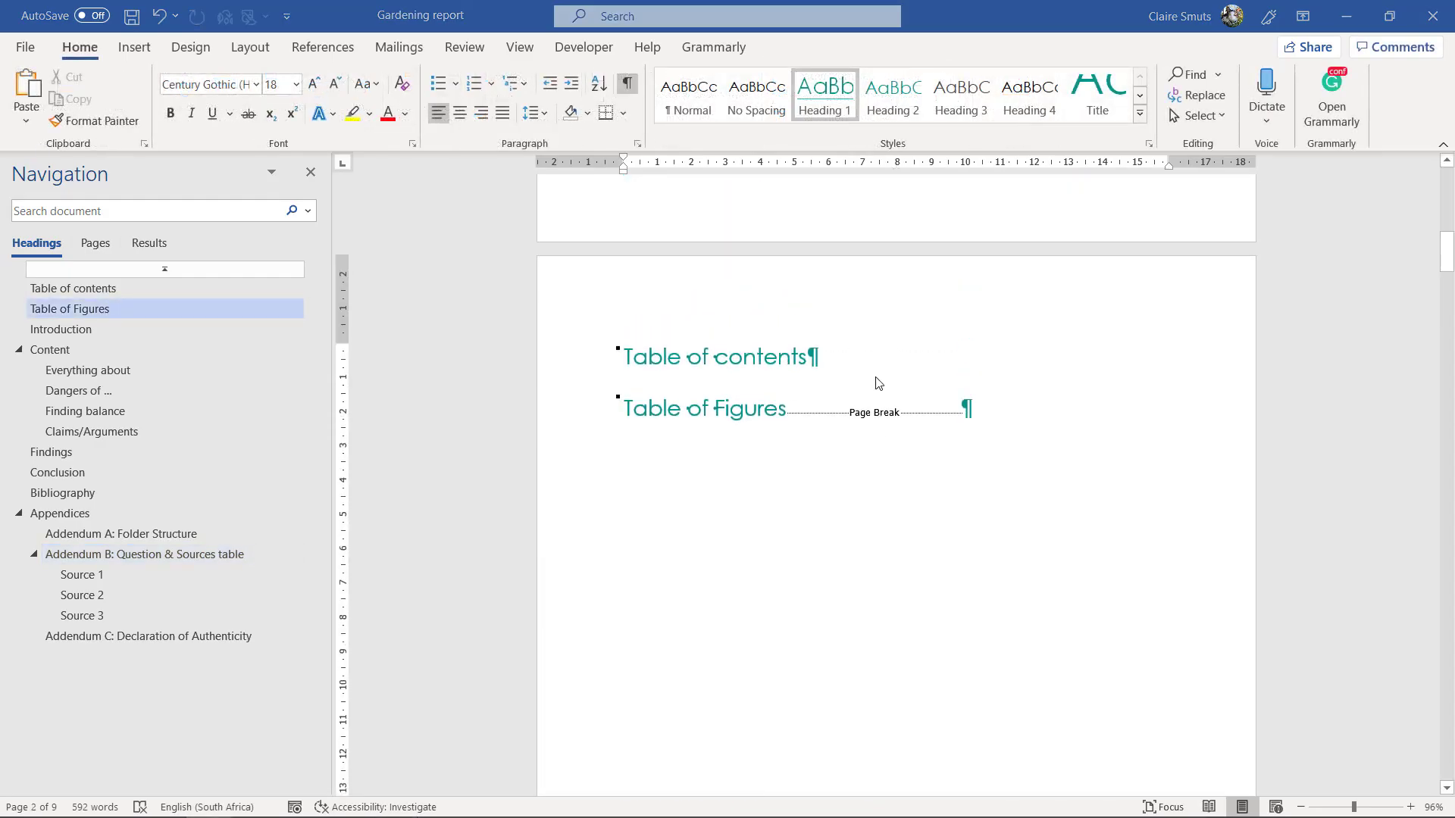
left_click(843, 363)
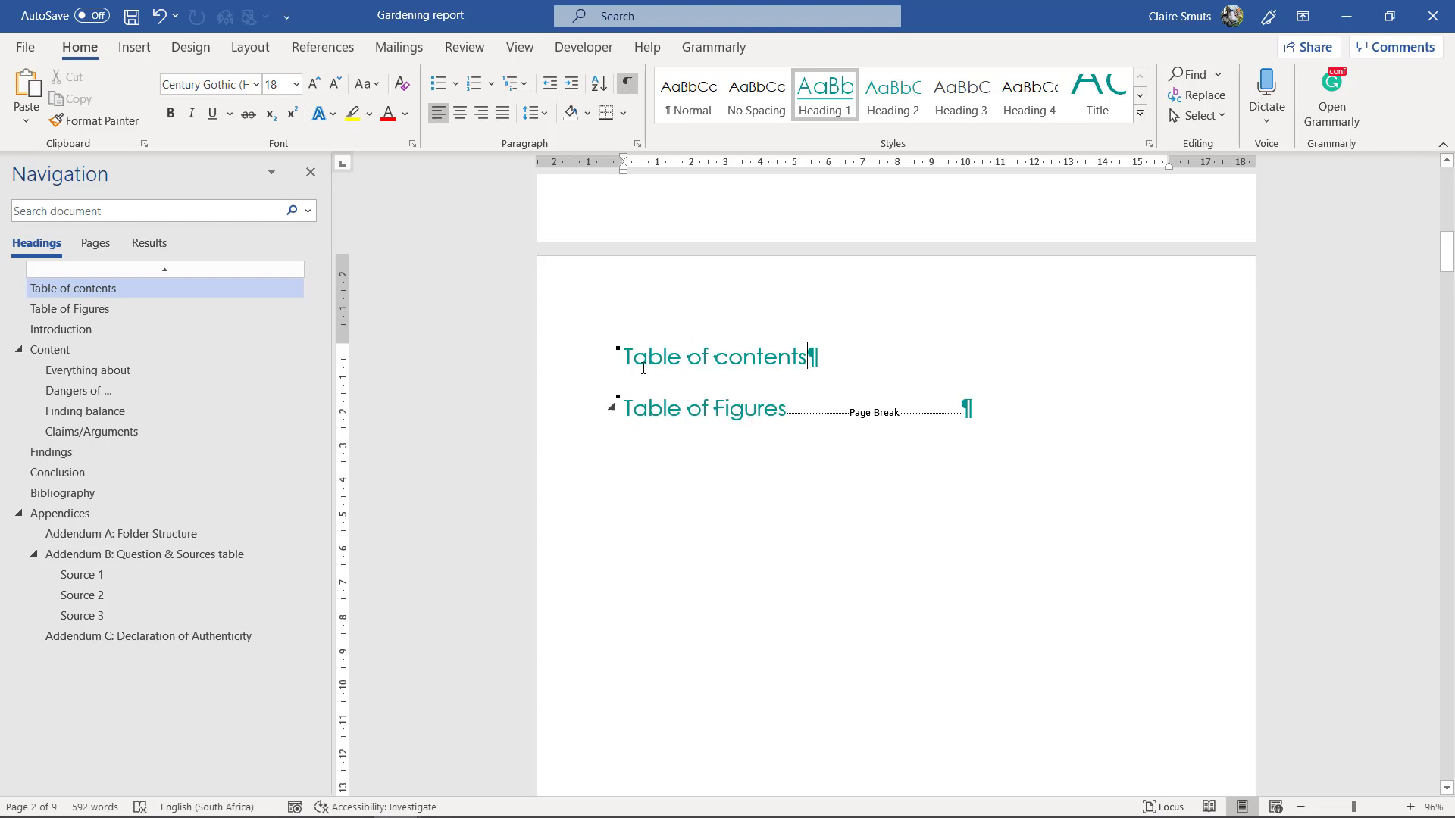
left_click(584, 369)
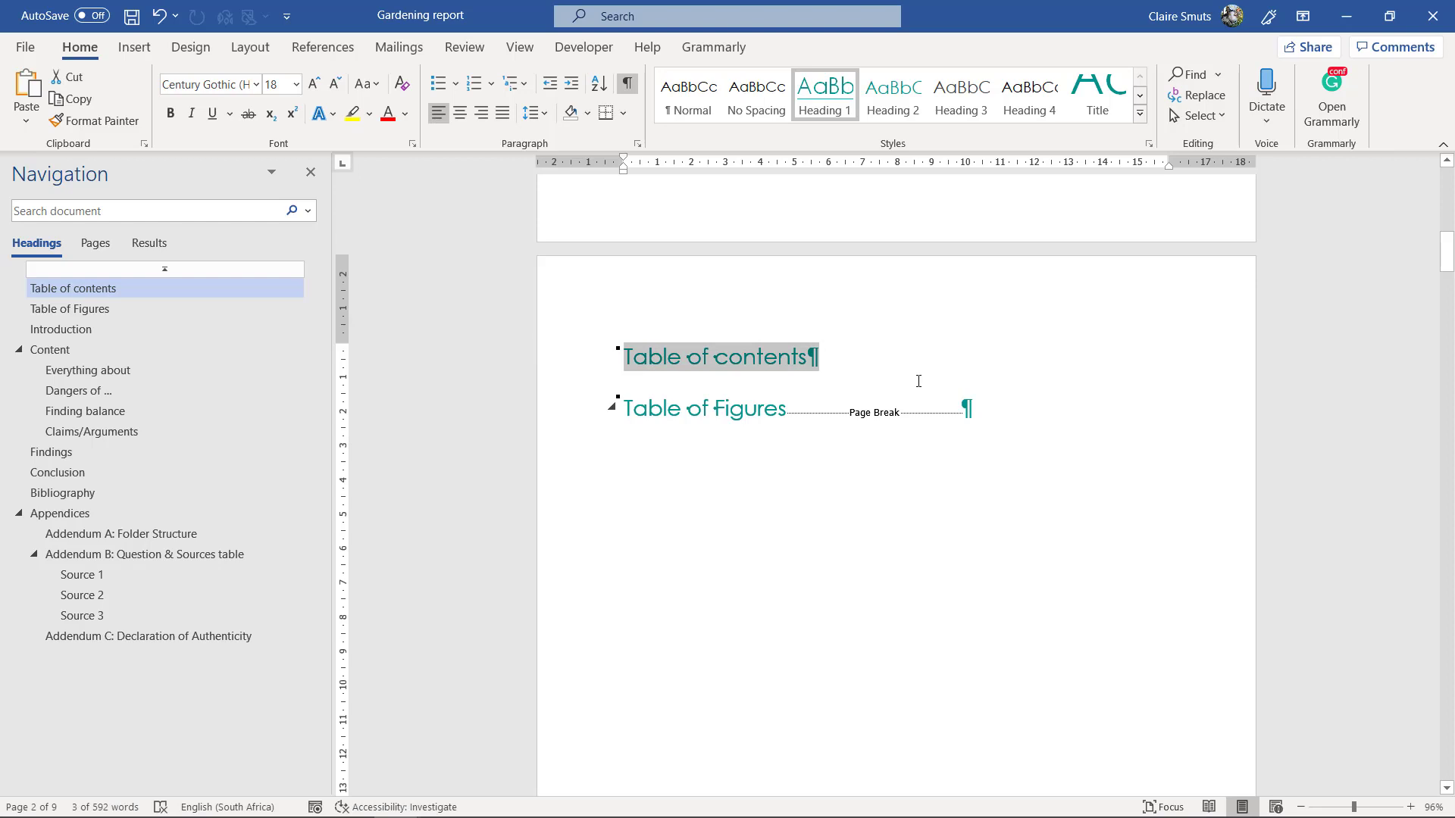
key("Delete")
key("ctrl+z")
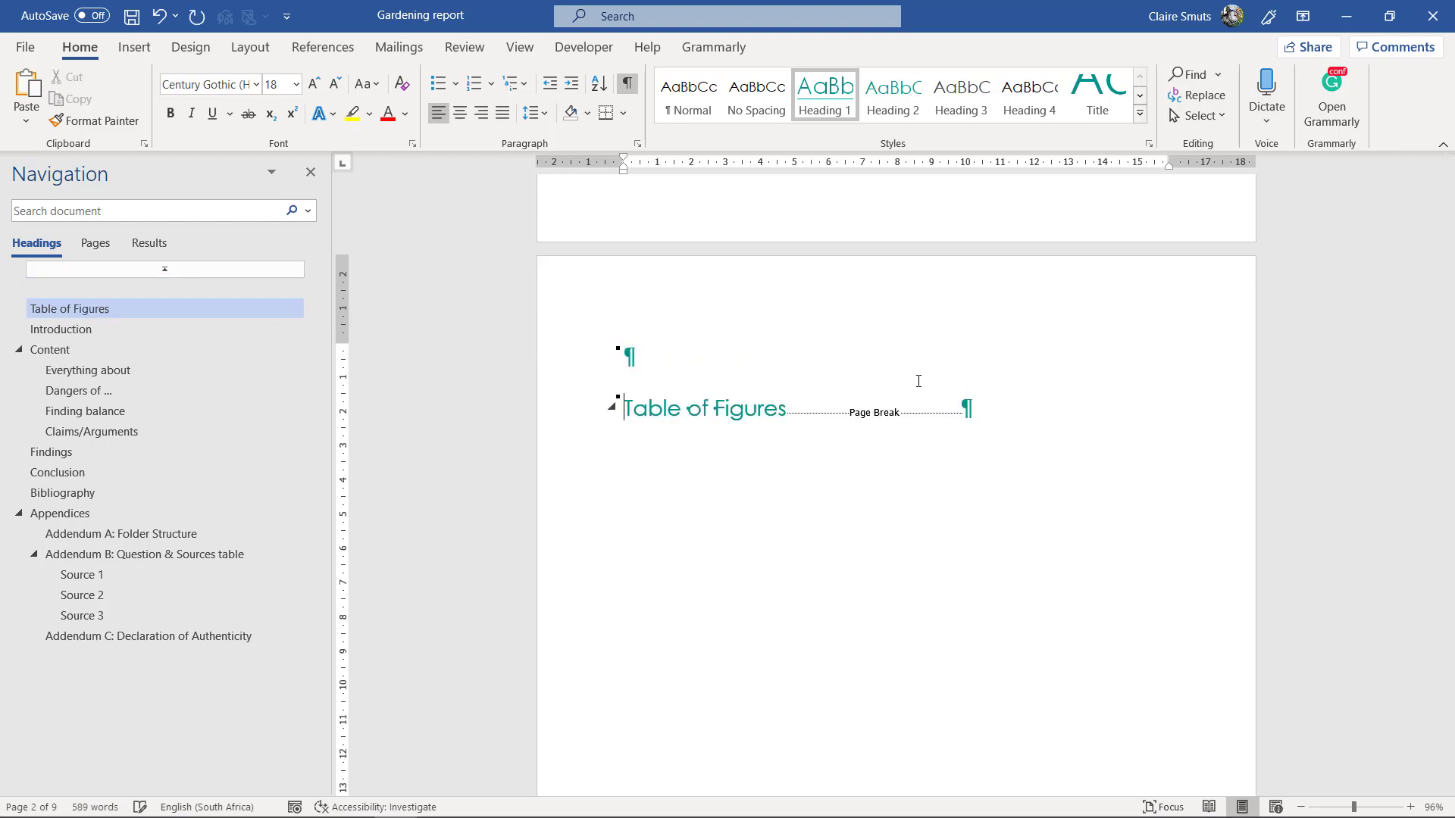
left_click(687, 102)
Insert an Automatic Table 2 table of contents above the Table of Figures heading and review its entries
left_click(323, 47)
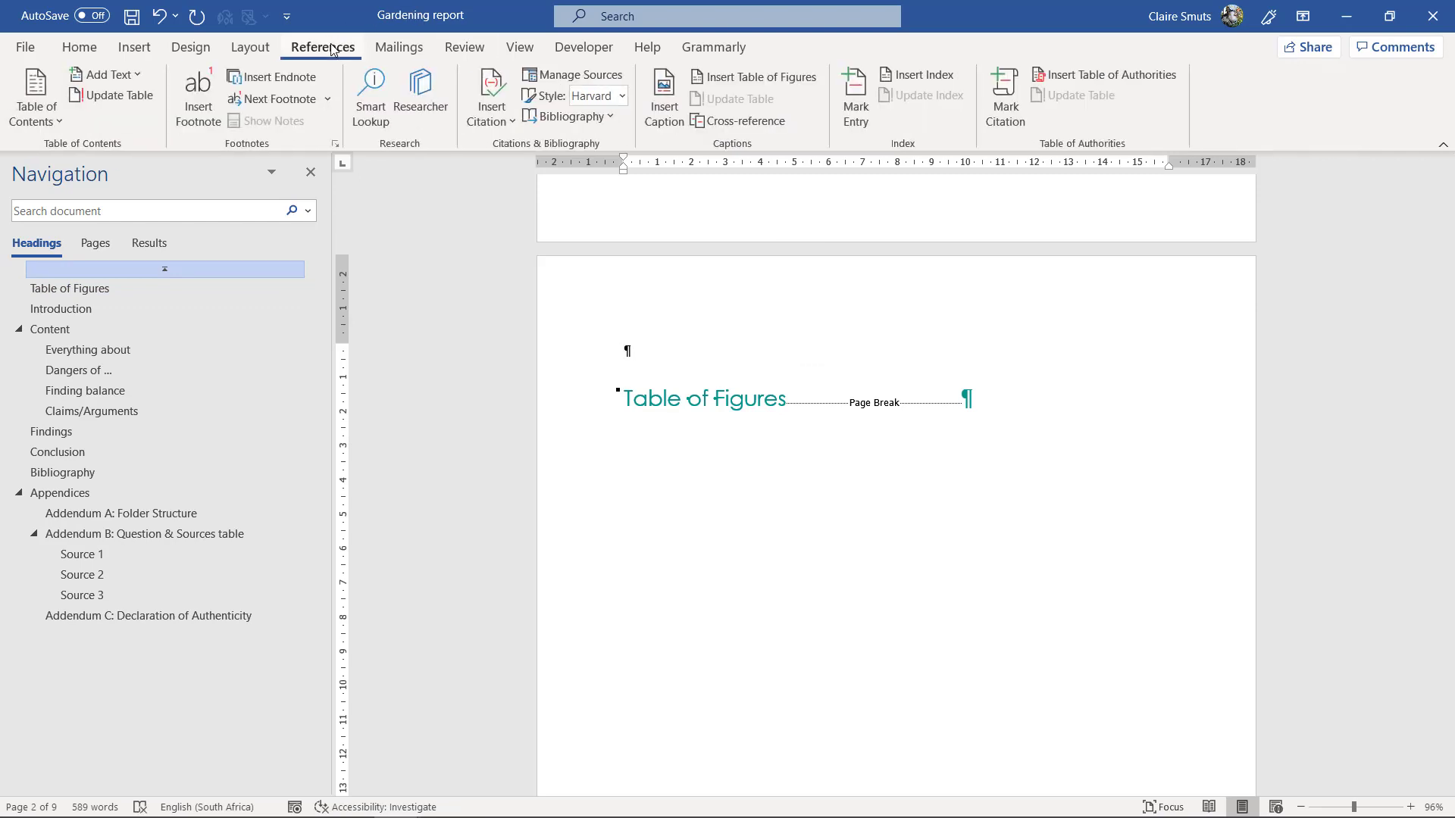
left_click(43, 117)
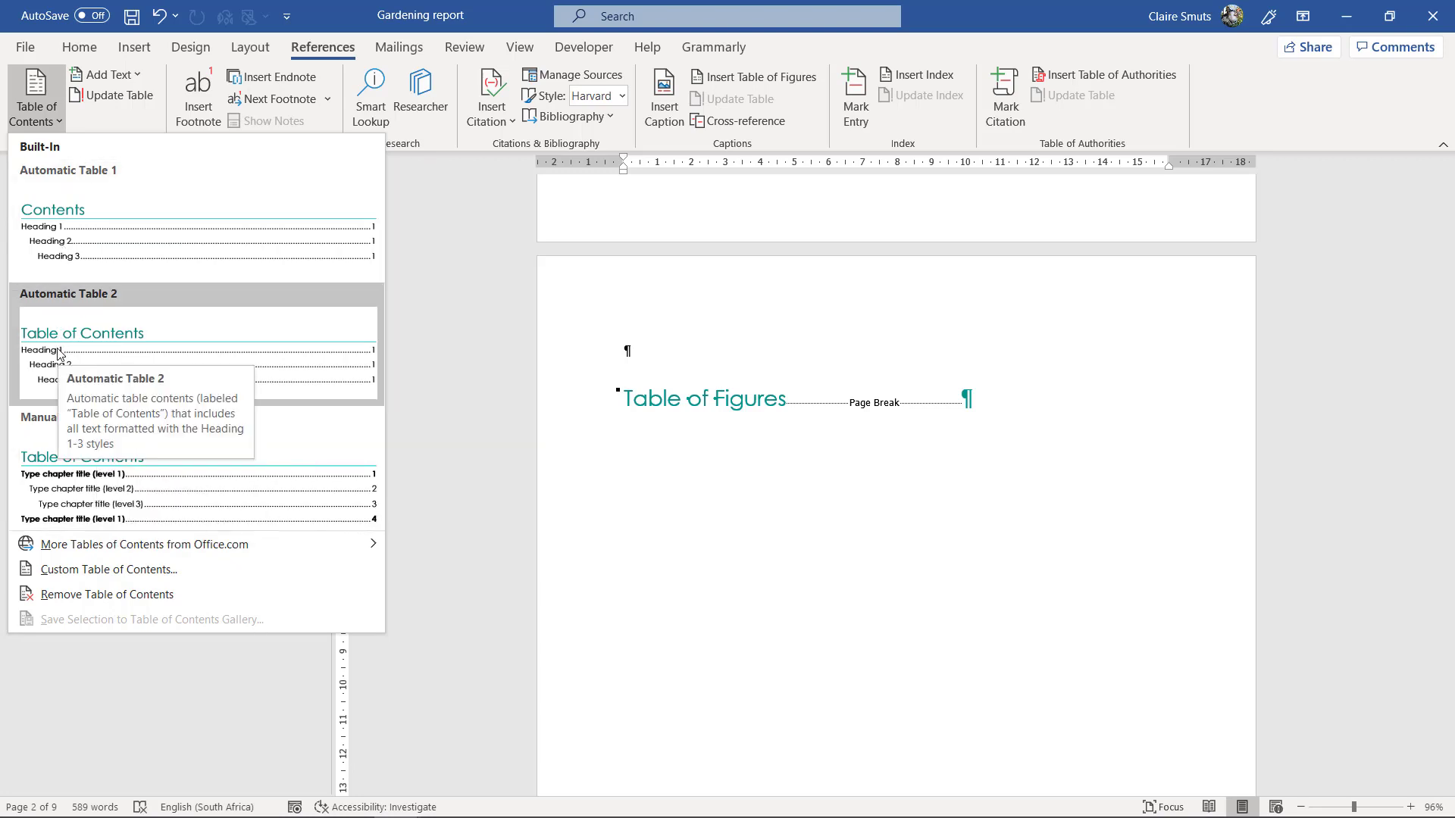
left_click(95, 353)
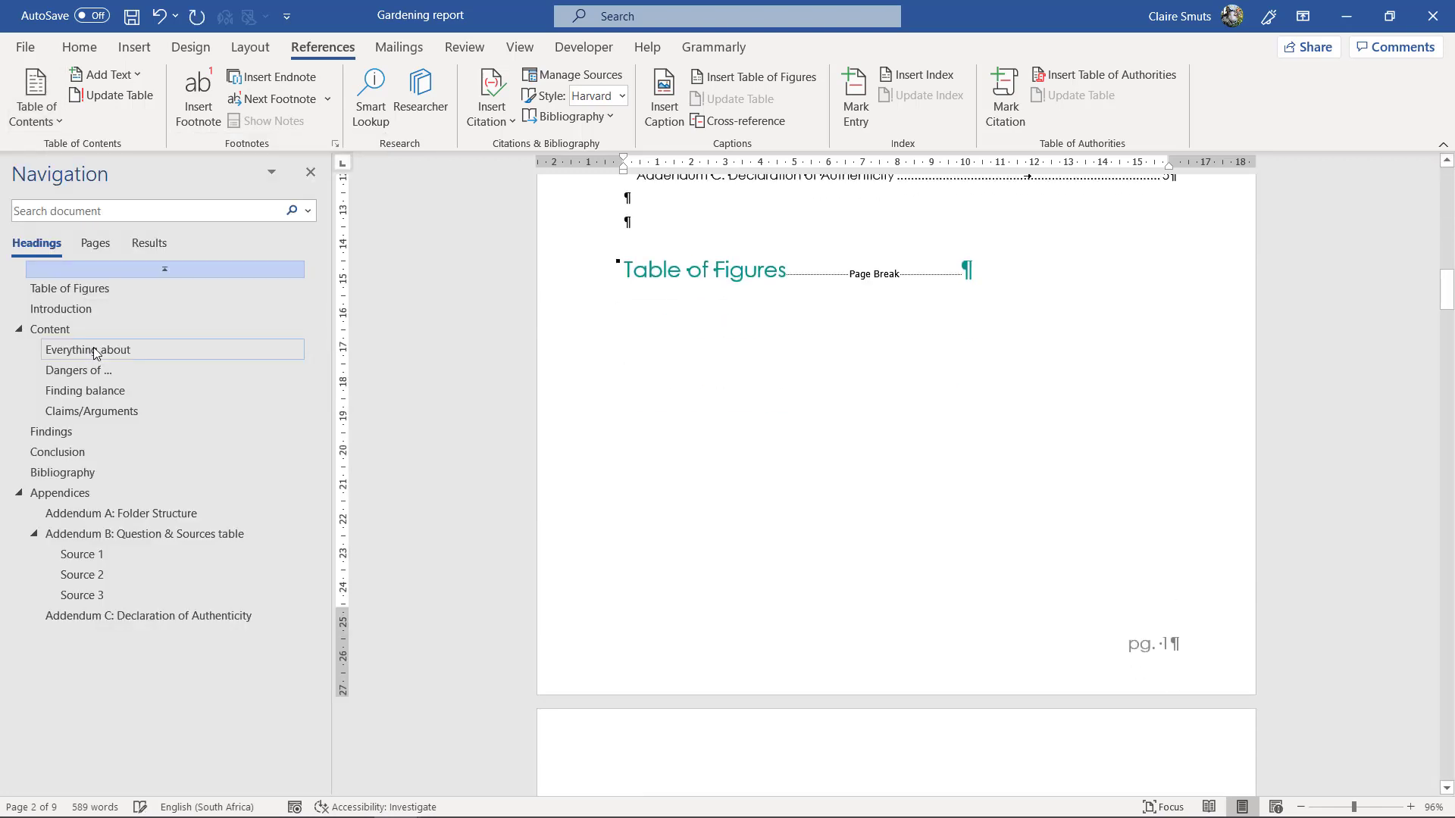
scroll(868, 326, "up", 10)
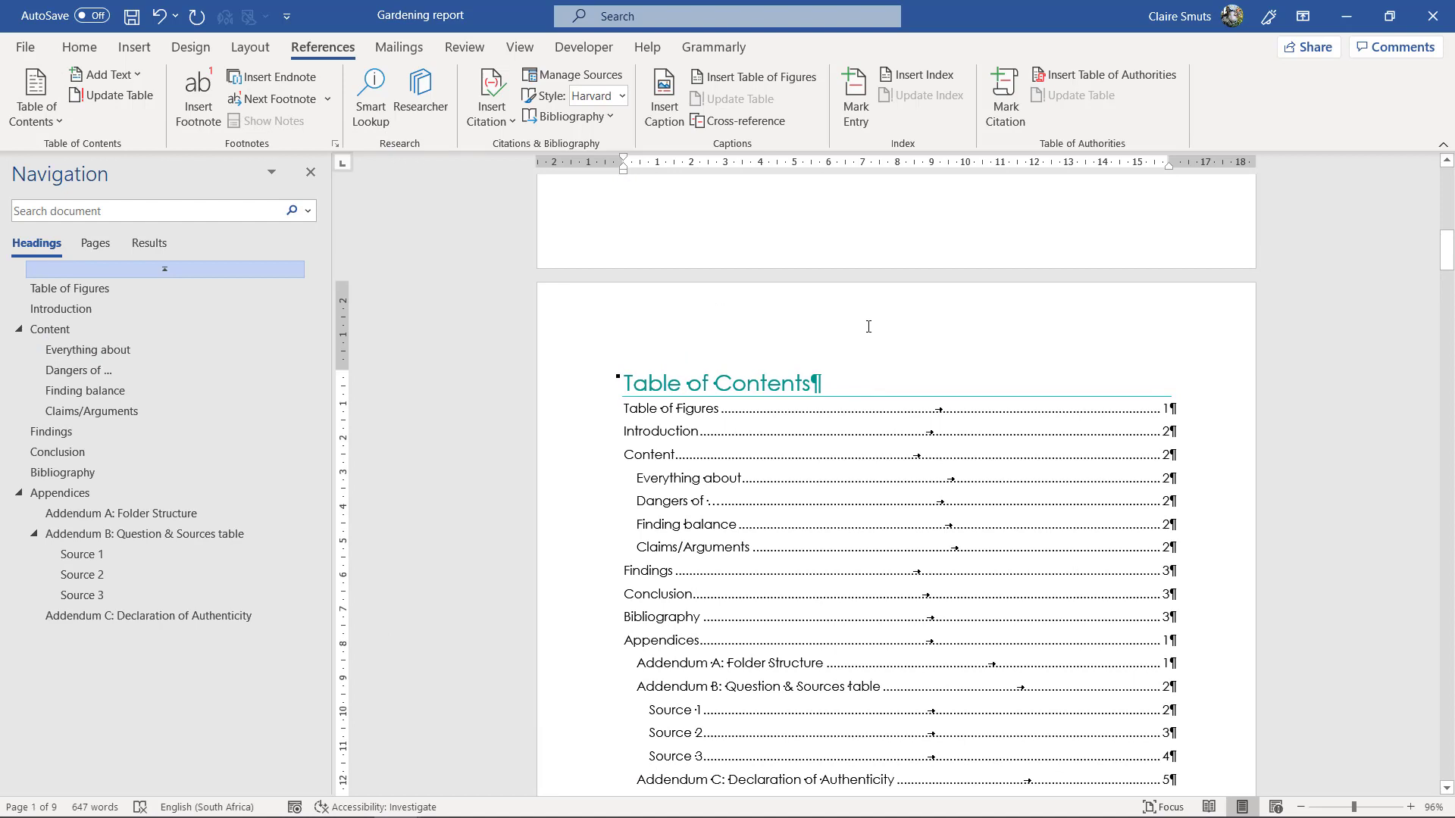
scroll(868, 327, "down", 2)
scroll(696, 530, "down", 2)
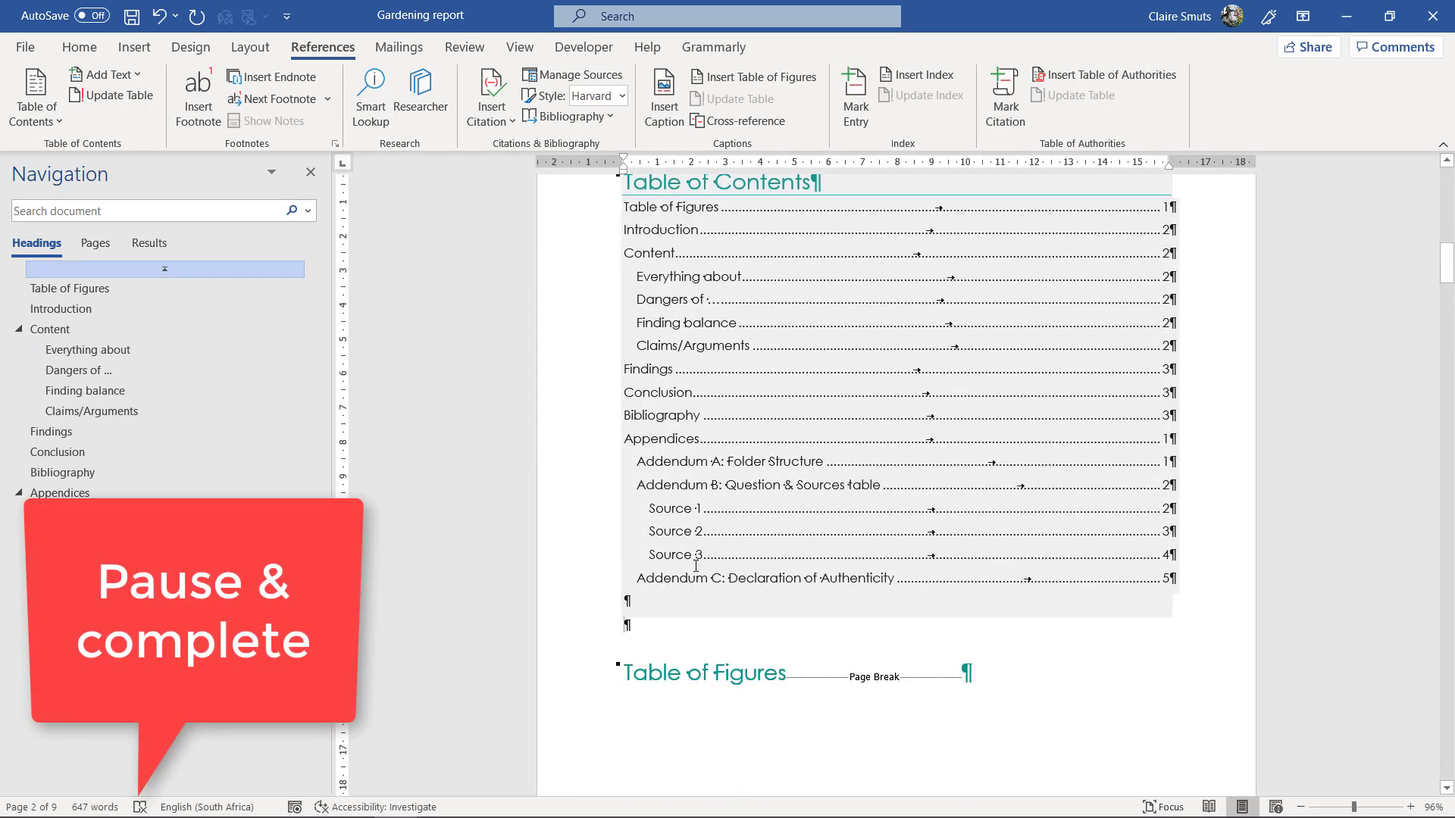
Start a new line after the "Table of Figures" heading, ahead of the page break
left_click(794, 675)
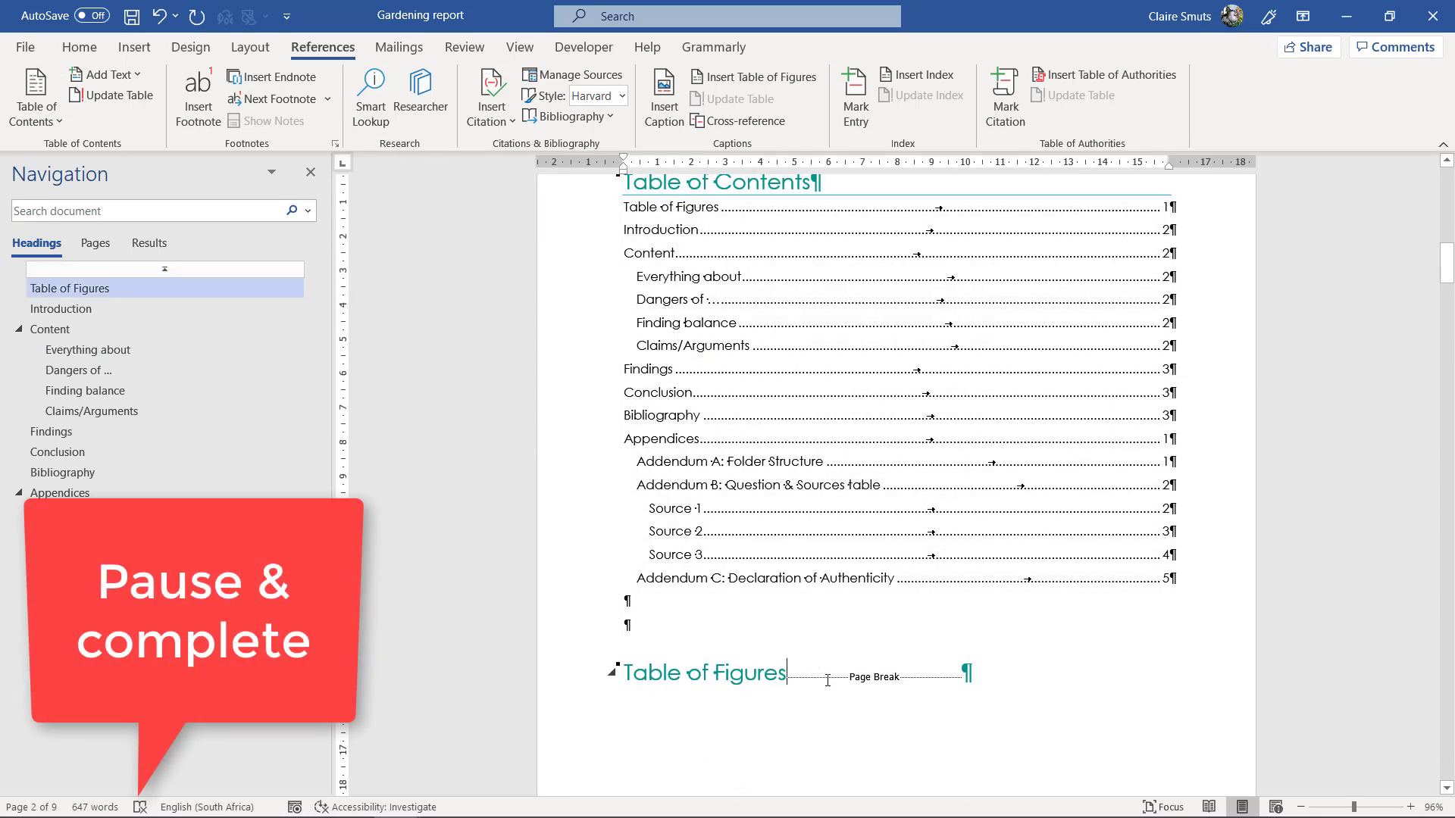
key("Return")
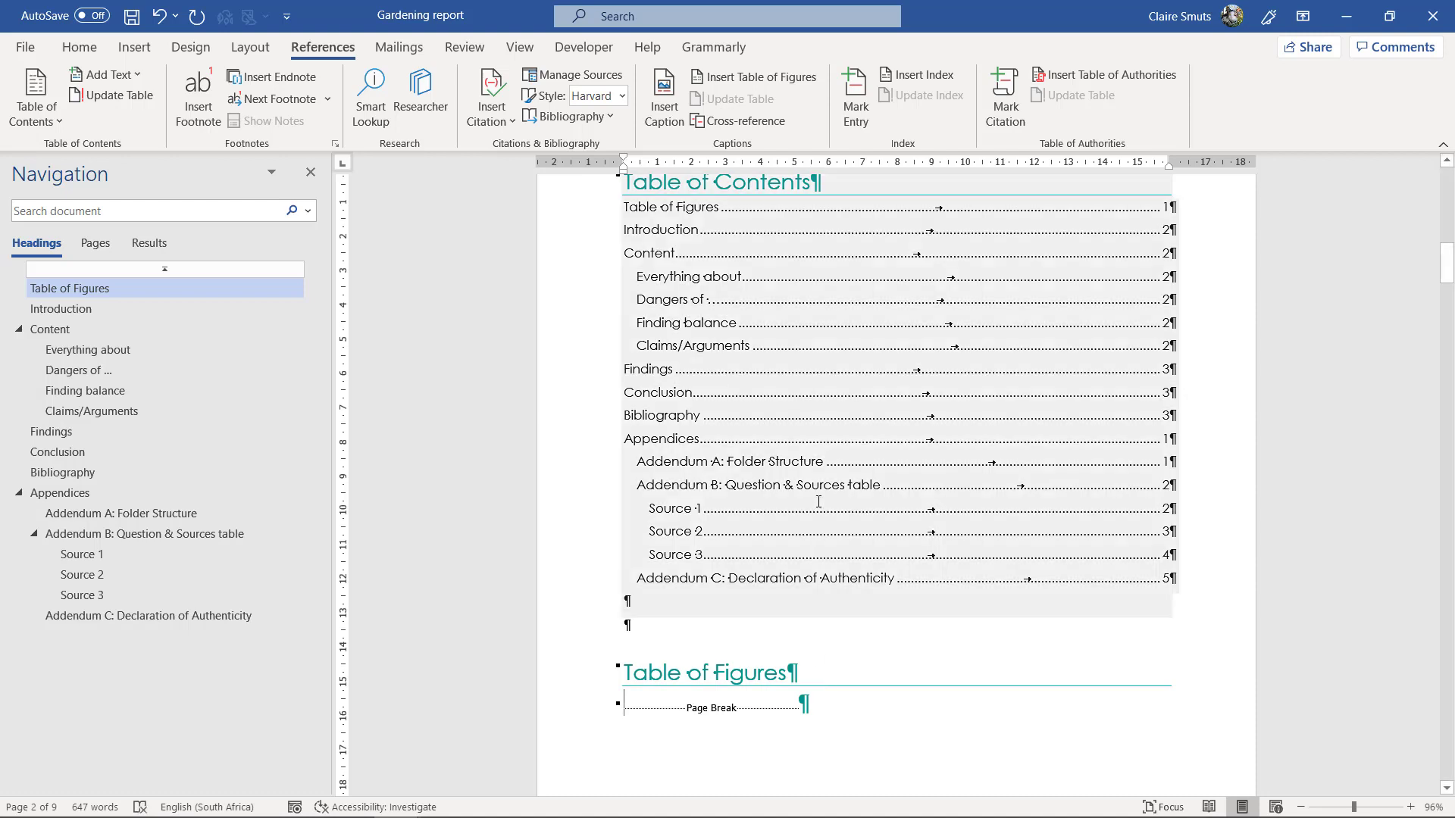
Try to insert a table of figures using the Figure caption label below the heading, and undo the insertion
left_click(779, 84)
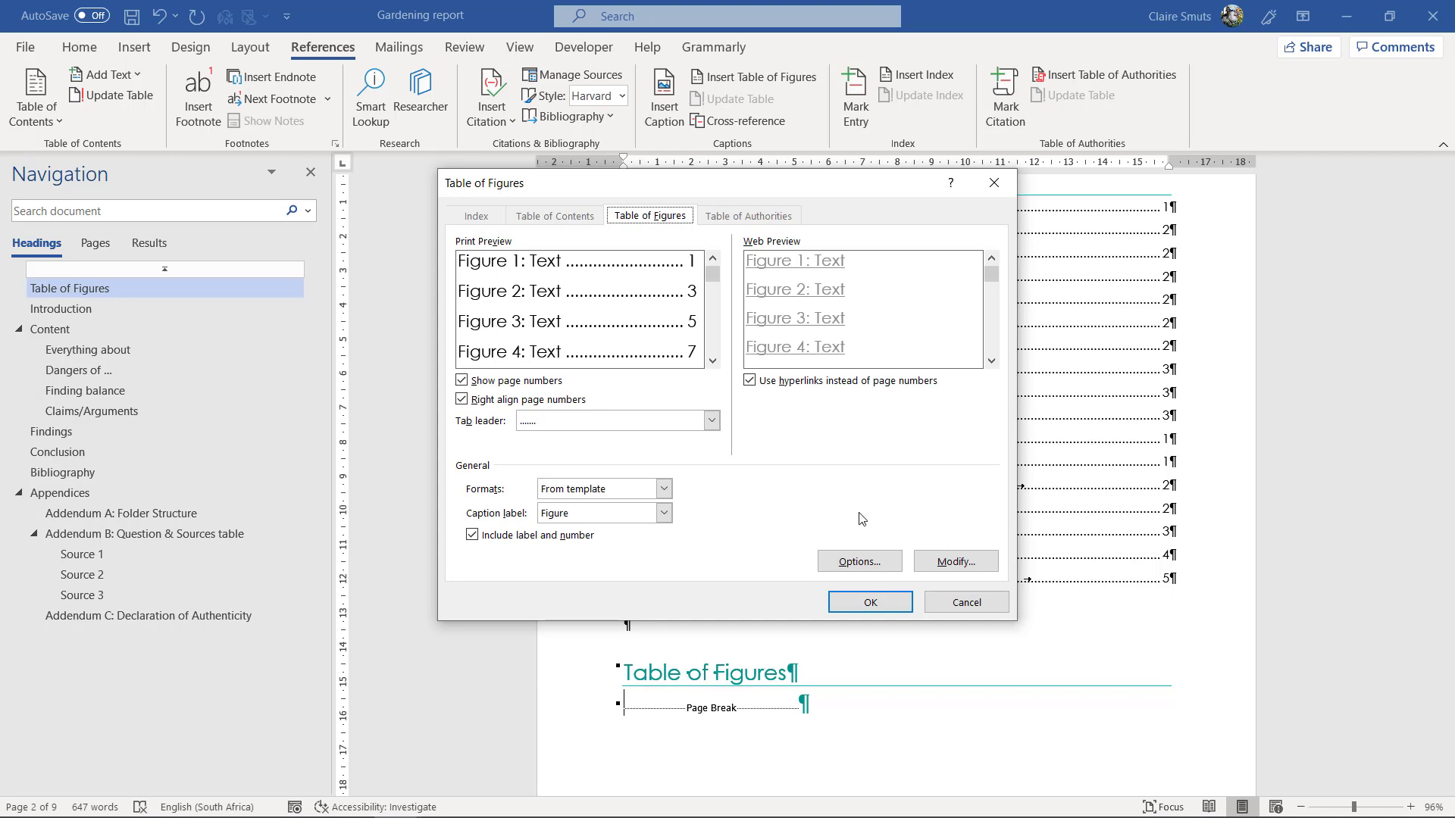
left_click(870, 603)
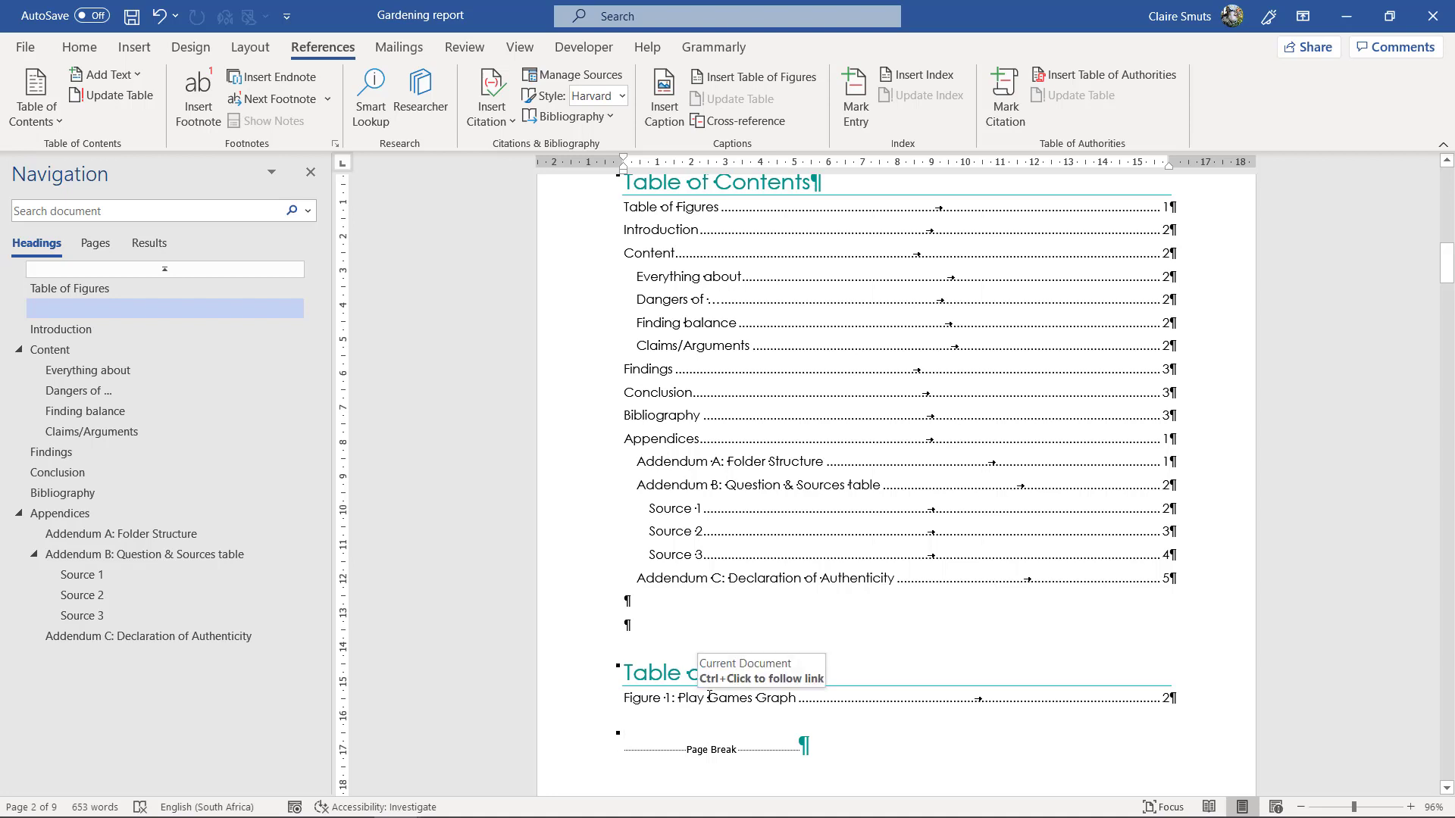
key("ctrl+z")
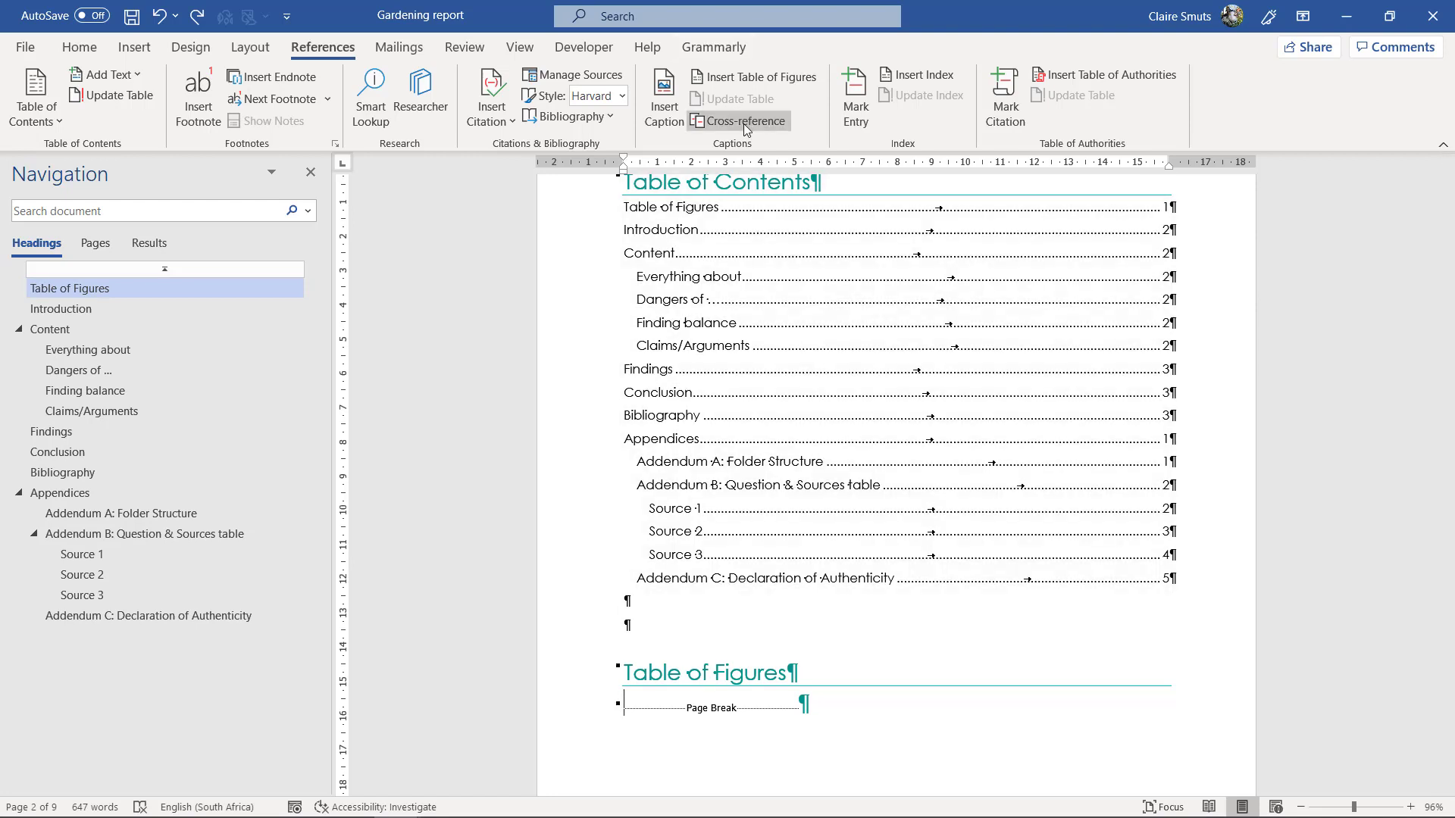
Insert a table of figures below the "Table of Figures" heading, built from the Caption style so it includes both figures and tables
left_click(784, 80)
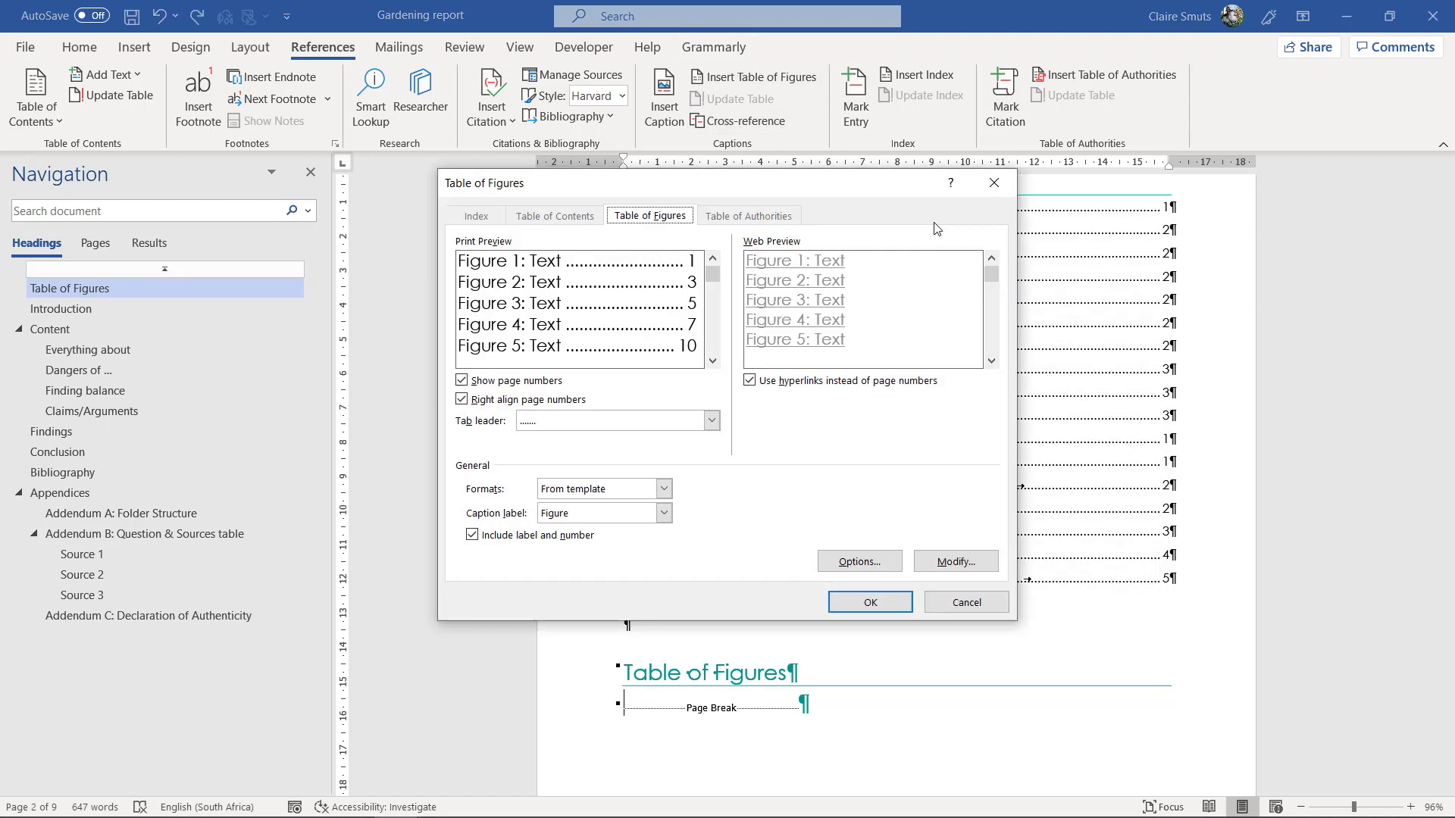
left_click(877, 565)
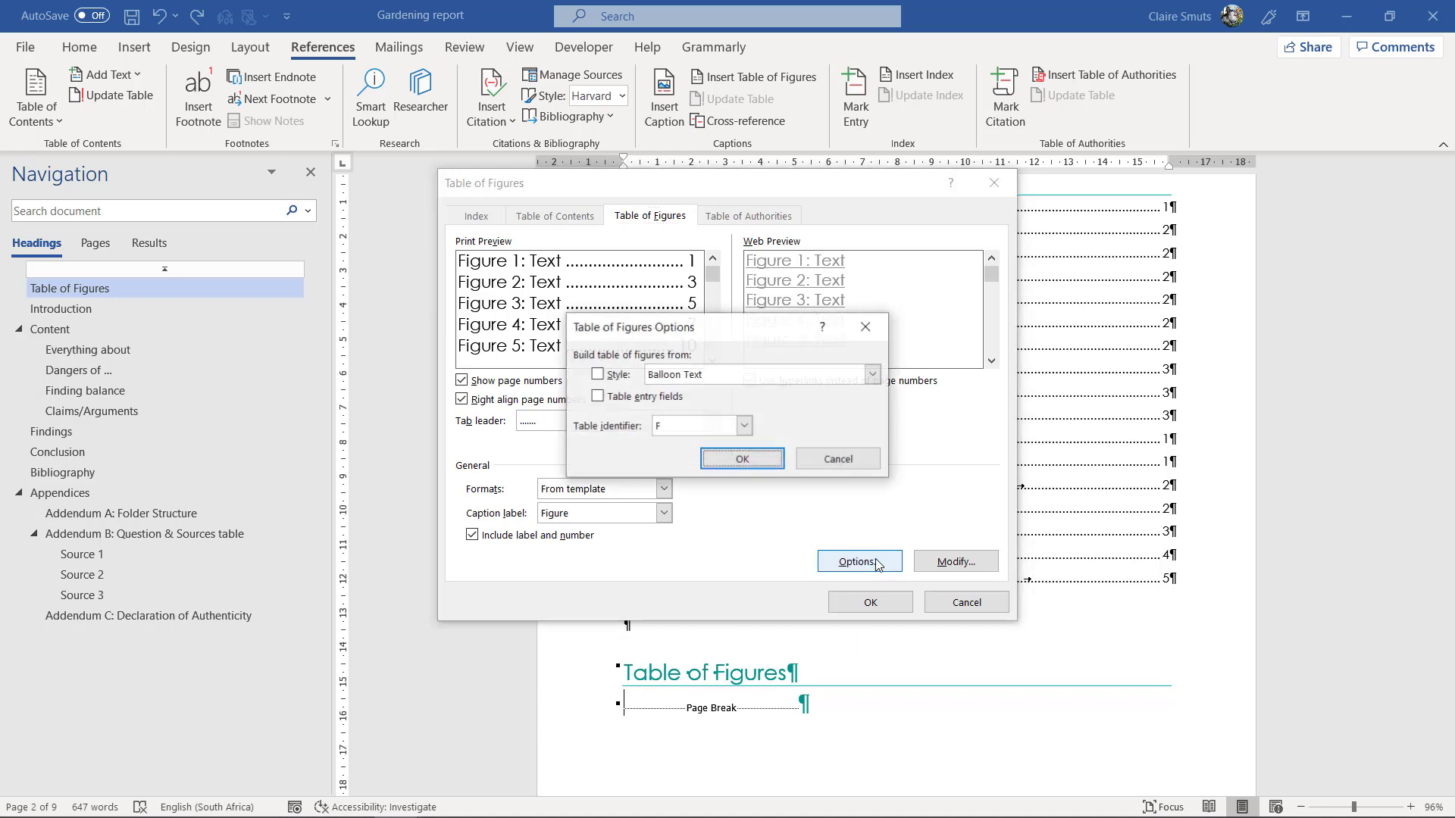
left_click(598, 375)
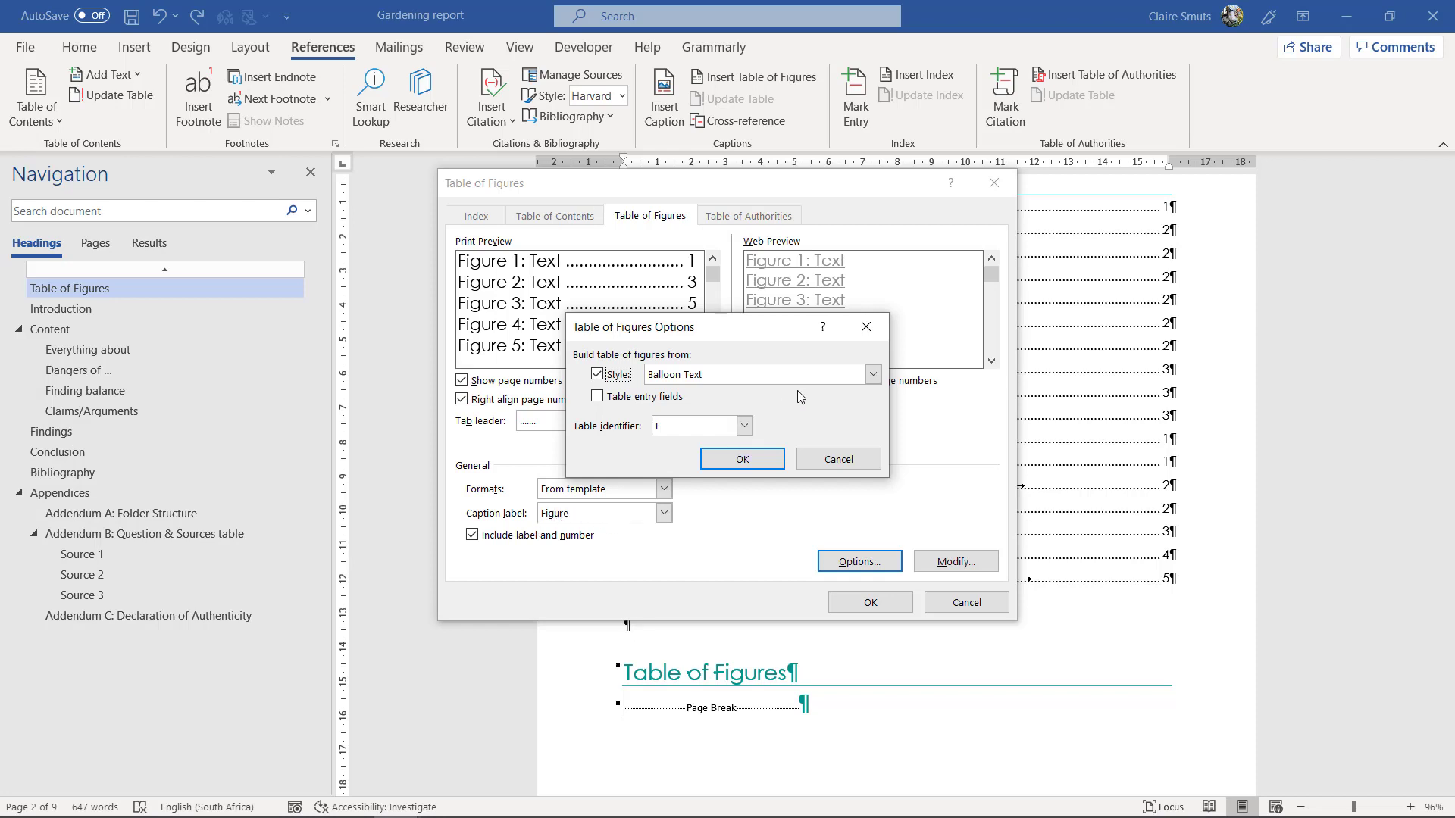
left_click(873, 374)
left_click(825, 419)
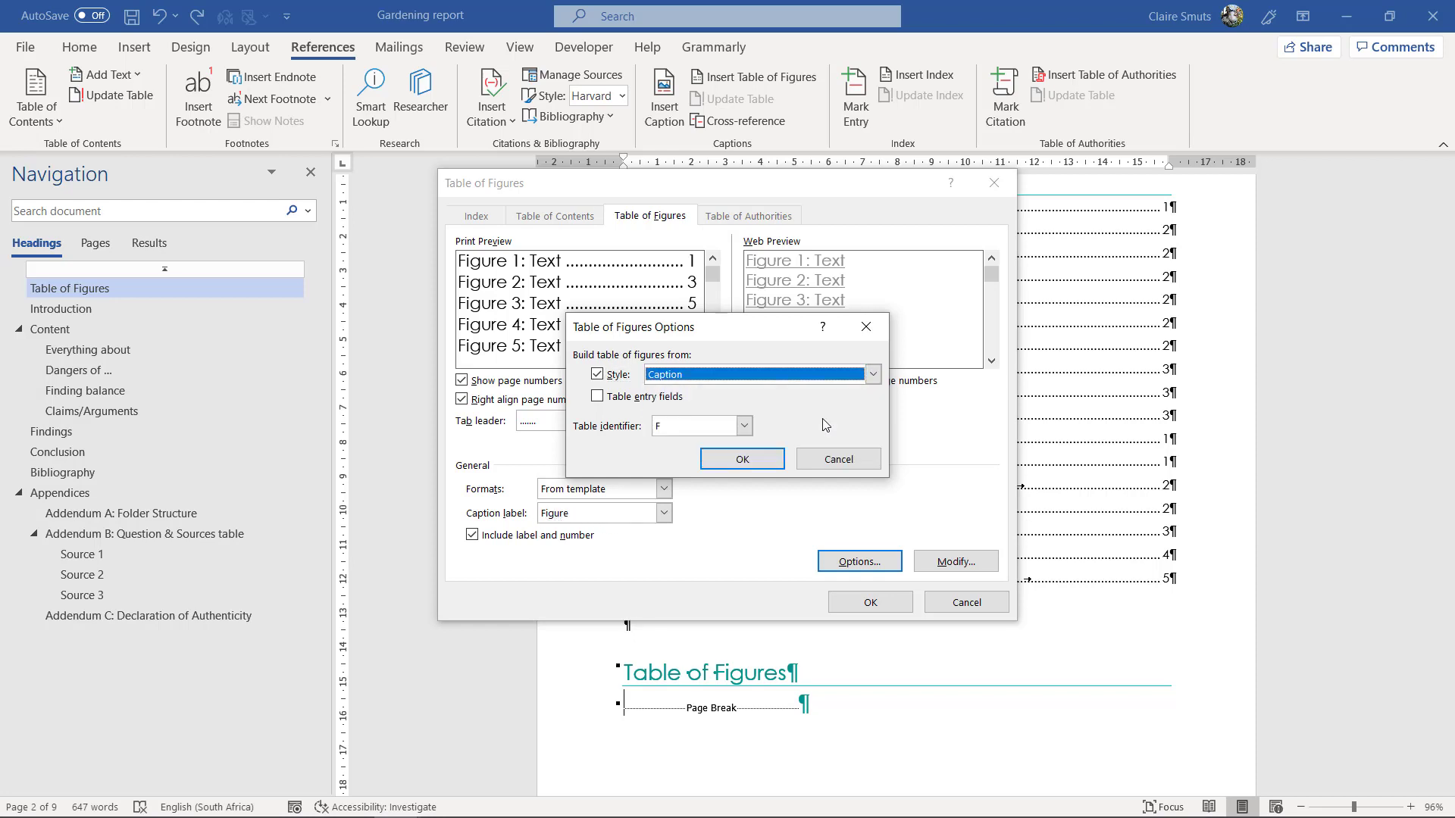
left_click(757, 461)
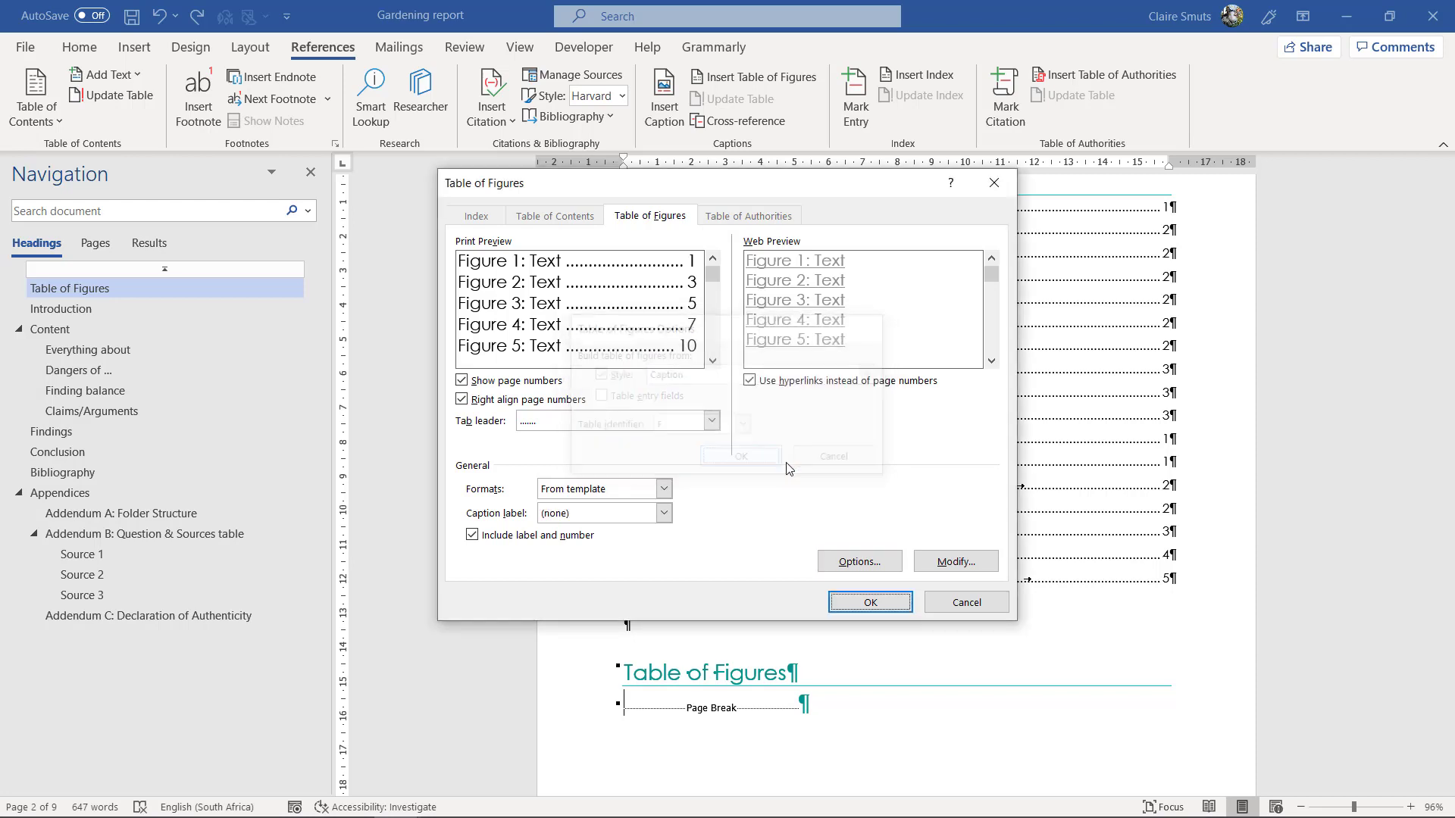
left_click(851, 600)
Delete the second empty paragraph between the table of contents and the "Table of Figures" heading
scroll(849, 602, "down", 2)
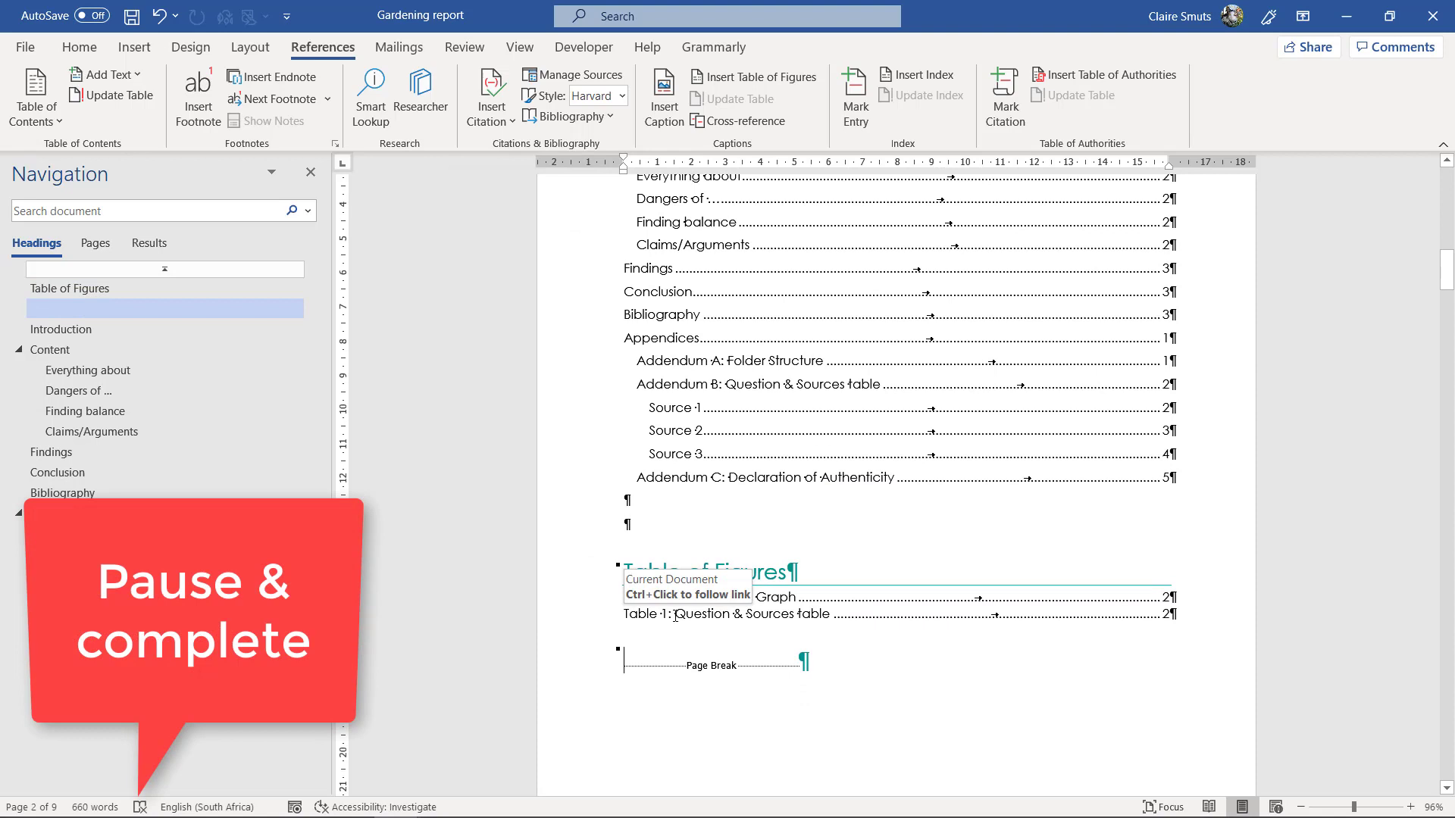
left_click(637, 501)
left_click(664, 529)
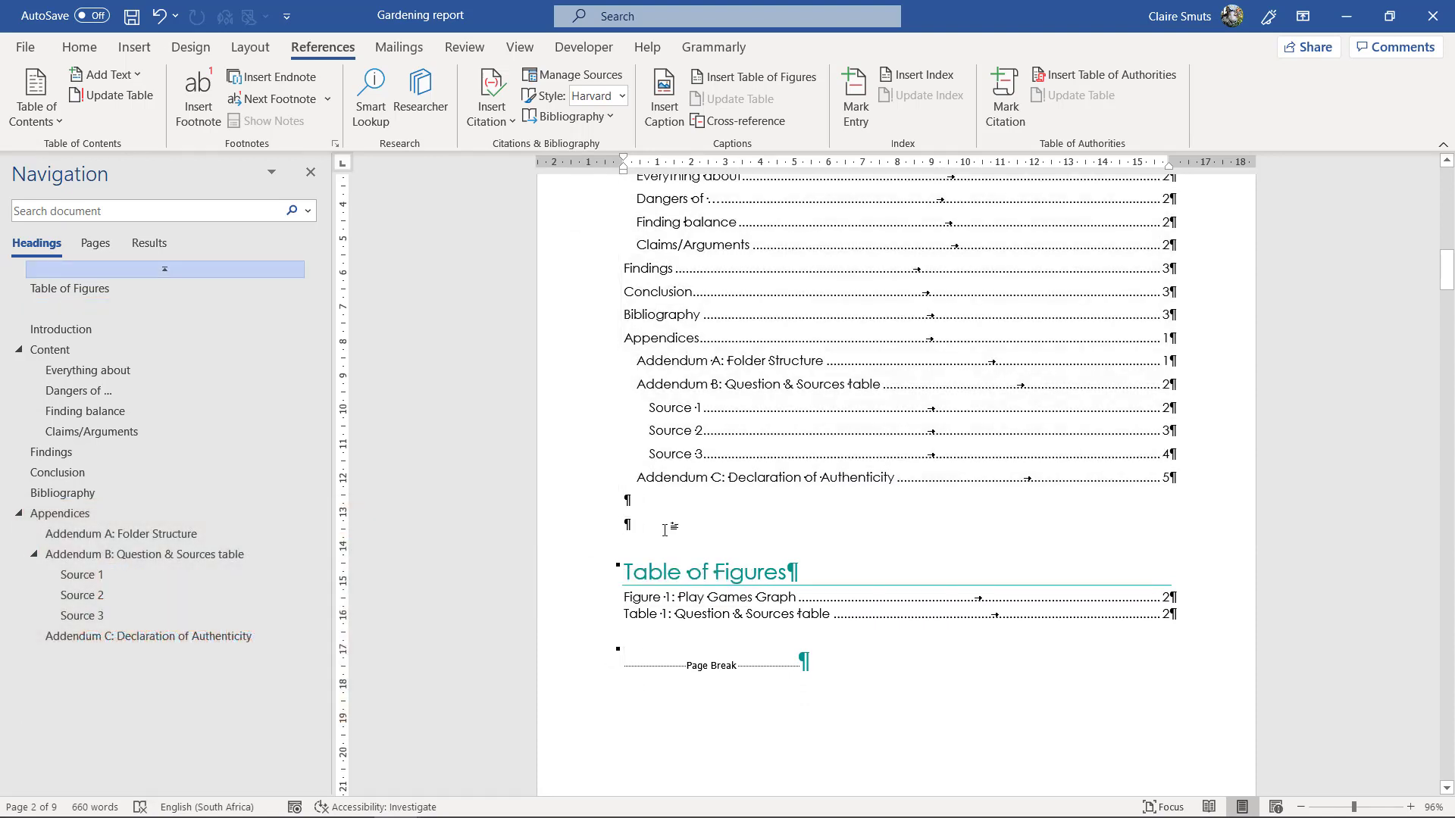
key("BackSpace")
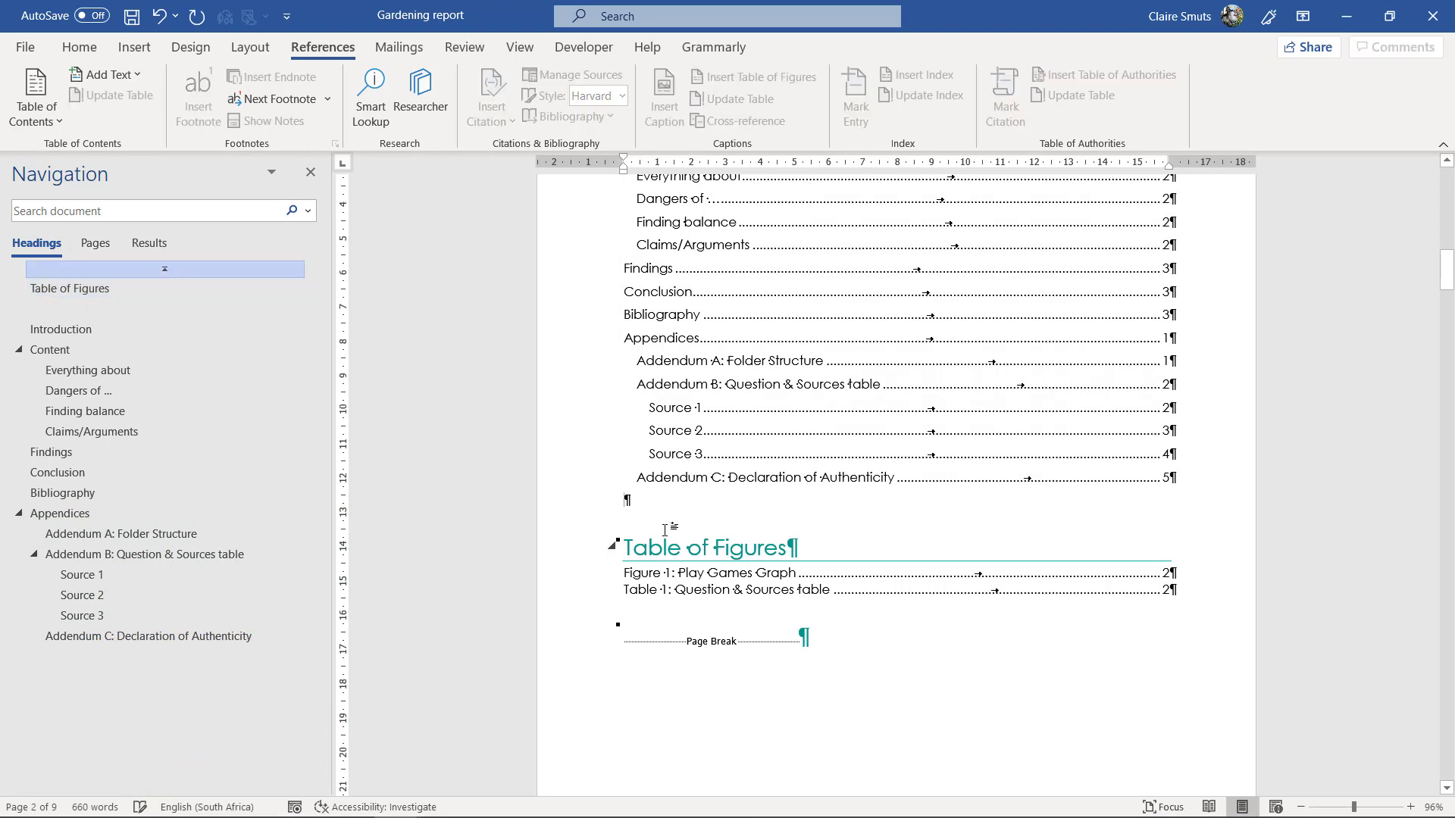
Try to remove the remaining empty paragraph after the table of contents, undo the deletion and deselect the table's entries
key("Delete")
key("ctrl+z")
left_click(657, 519)
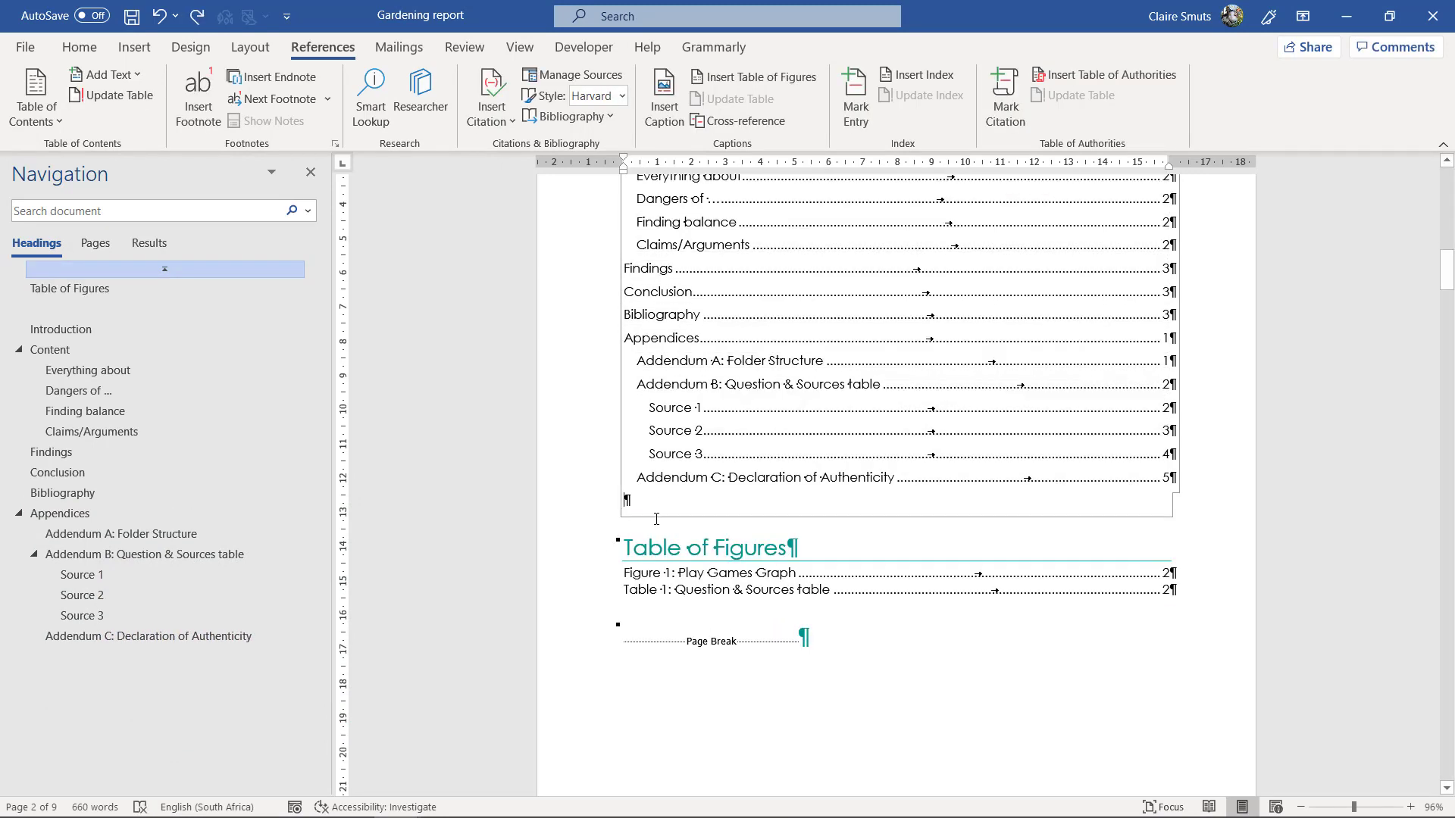
key("BackSpace")
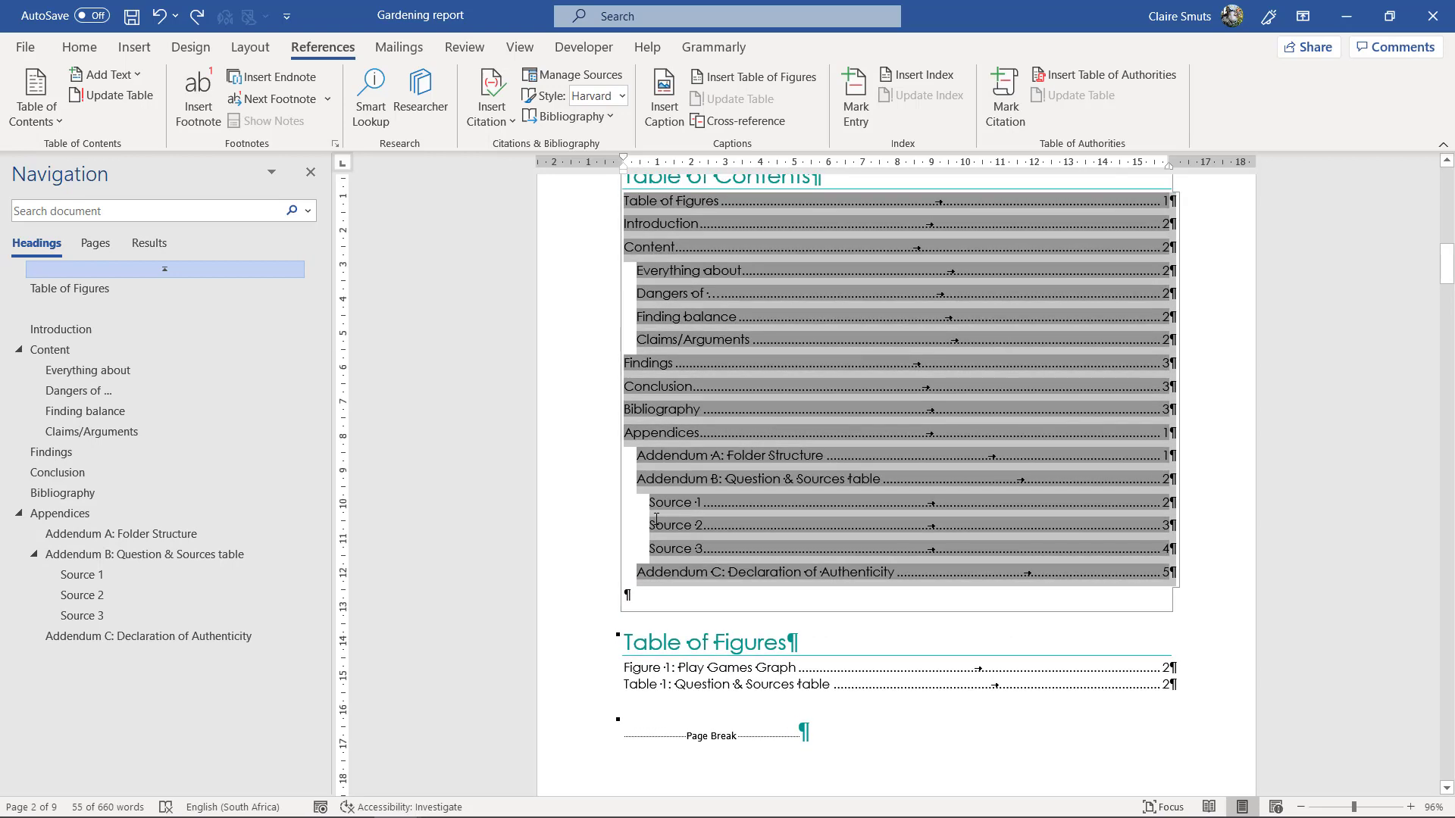
key("Down")
key("Left")
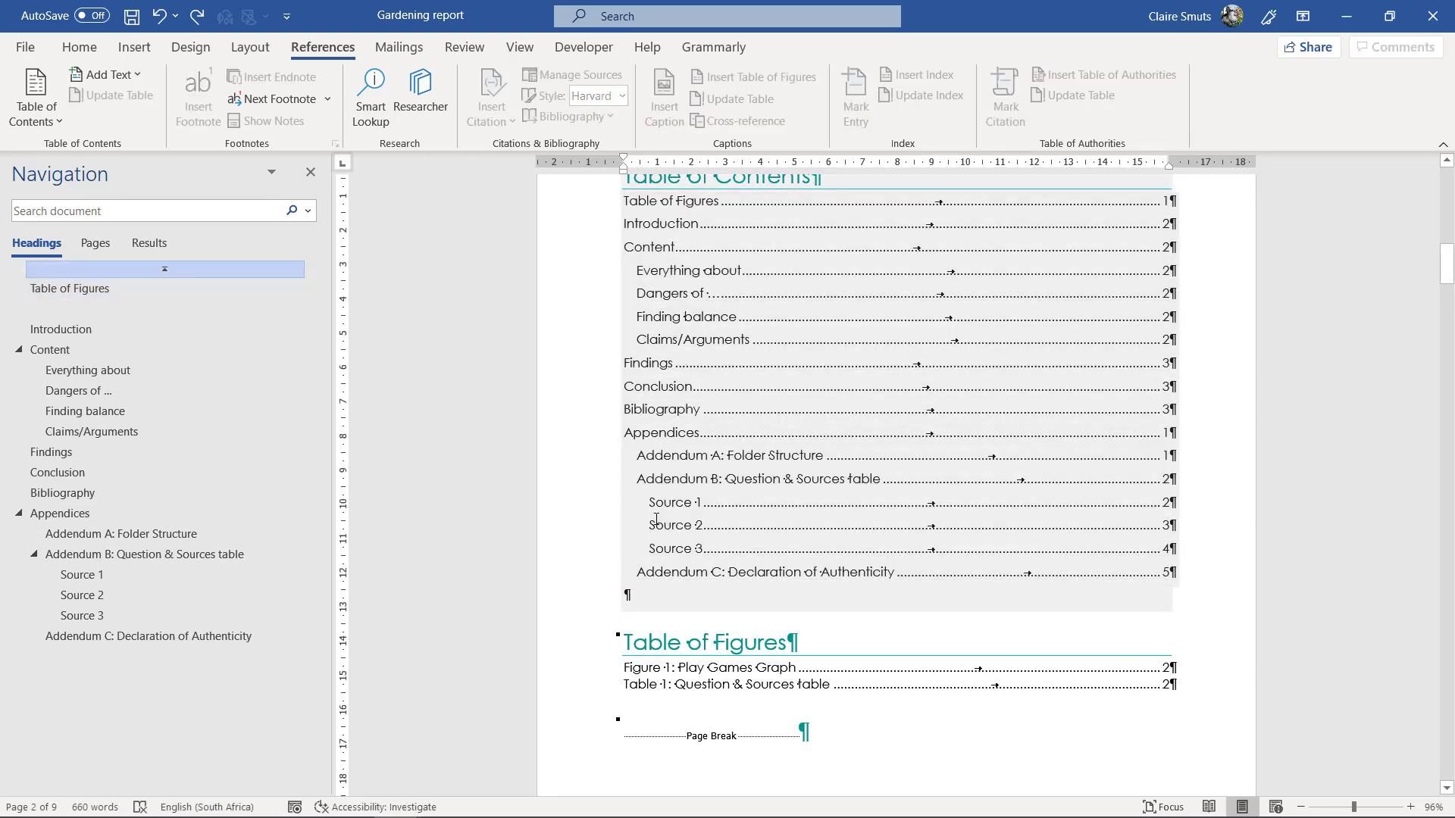
scroll(684, 585, "down", 1)
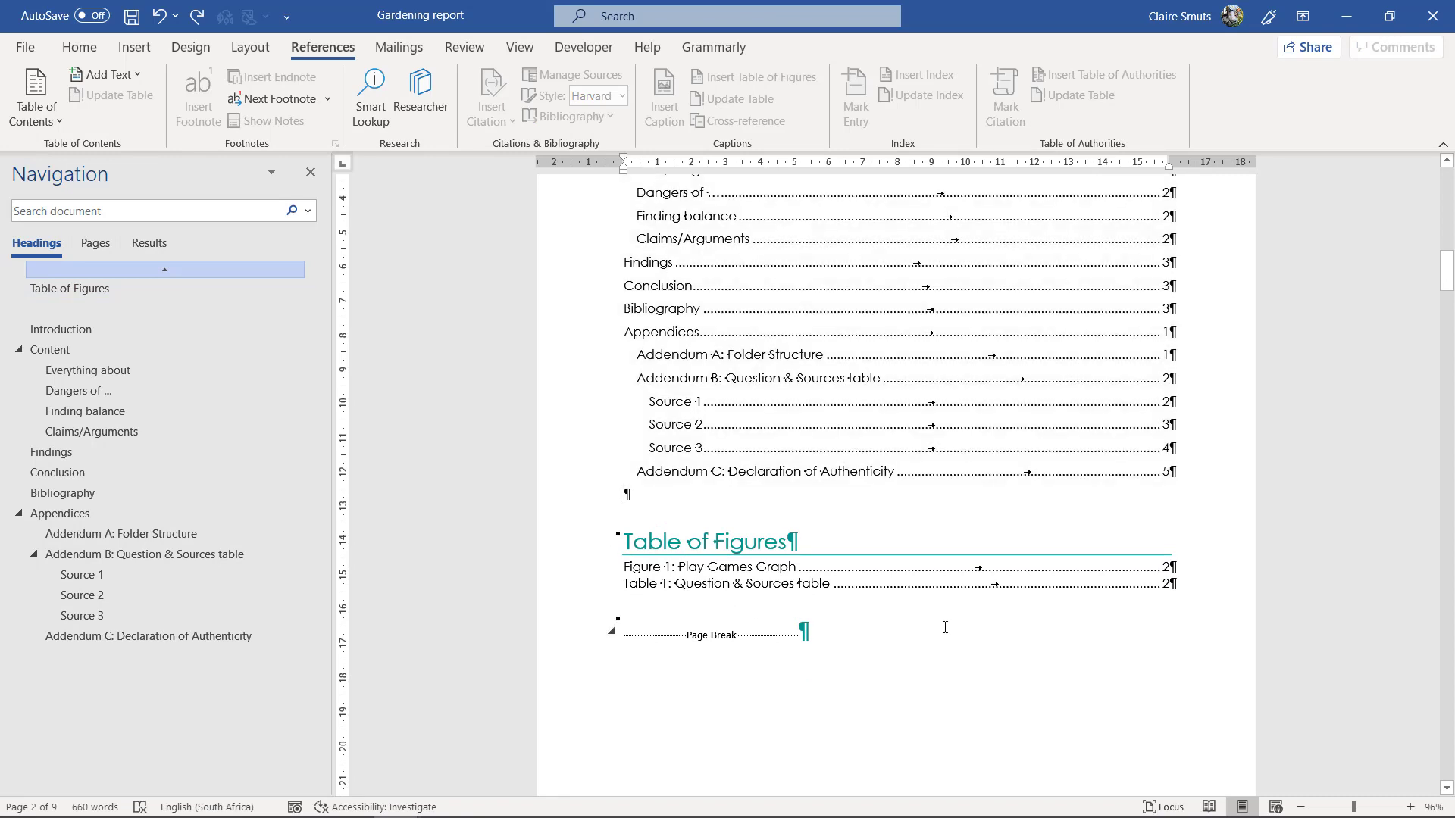
scroll(945, 608, "down", 3, "ctrl")
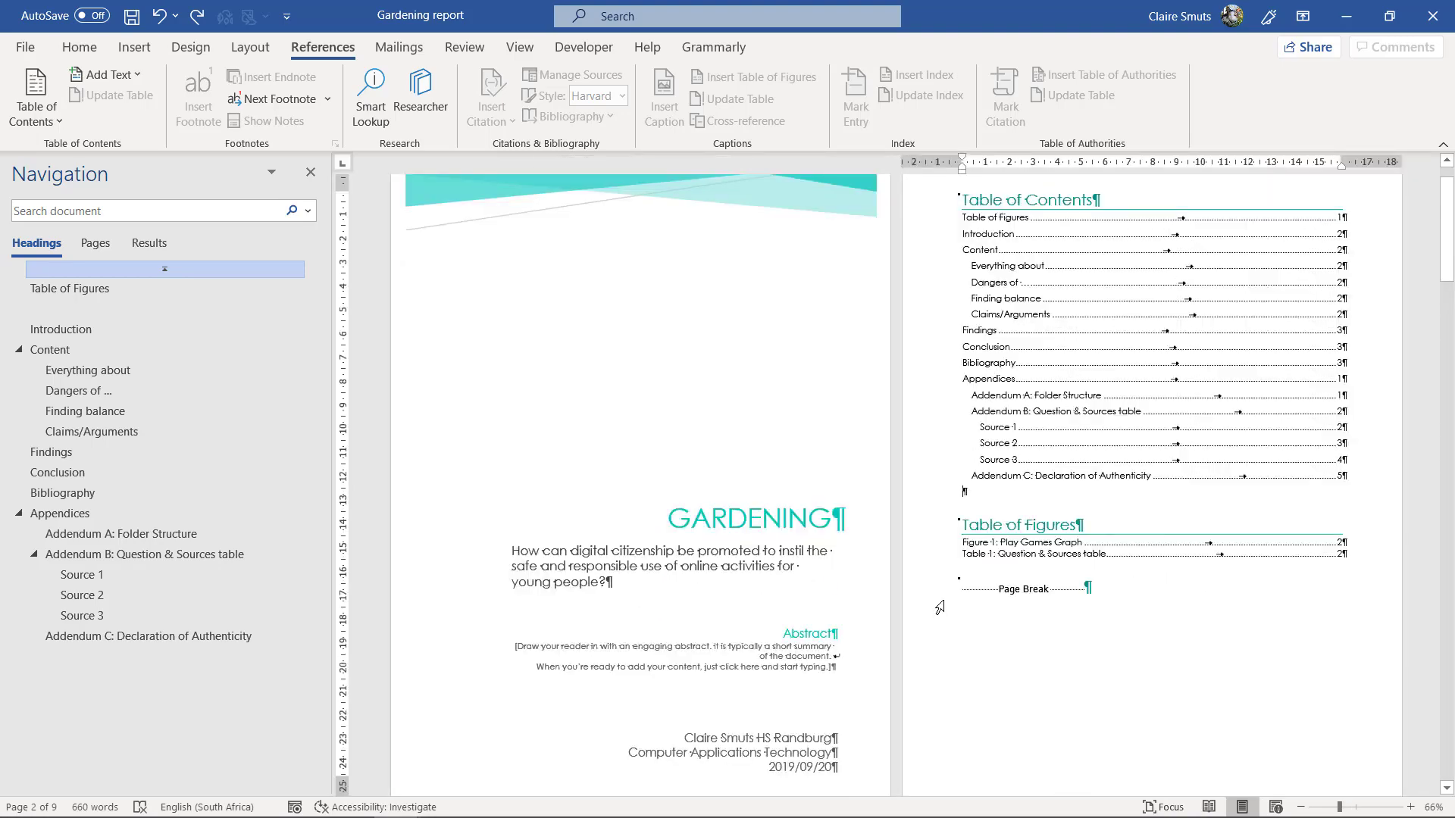